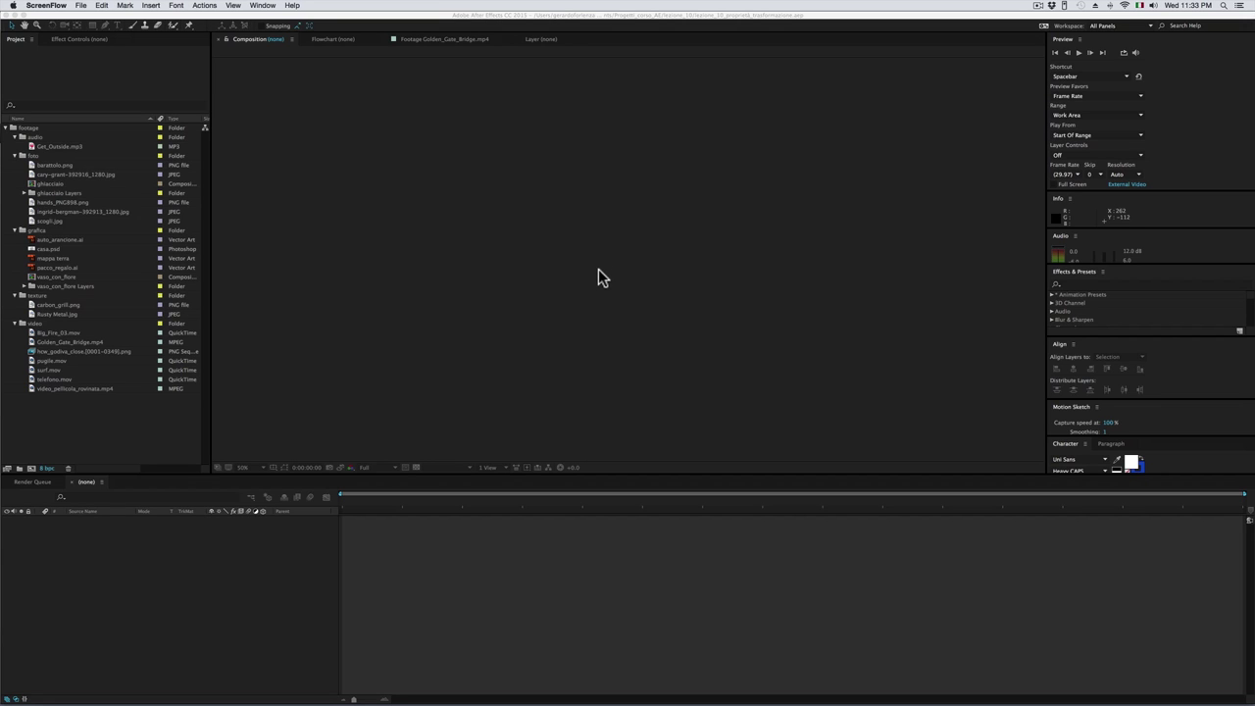
Create an HDTV 1080 25 composition, 10 seconds long with a black background, named 'proprietà di trasformazione'.
{"action": "left_click", "coordinate": [247, 57]}
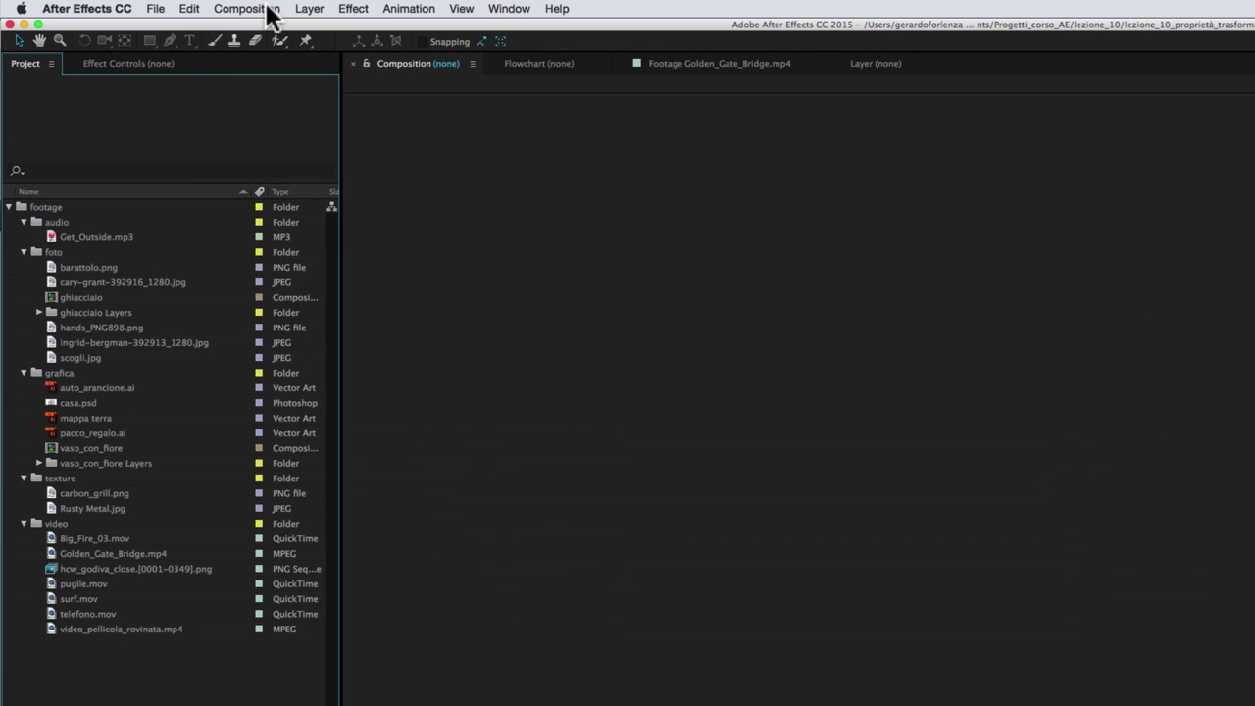
{"action": "left_click", "coordinate": [166, 8]}
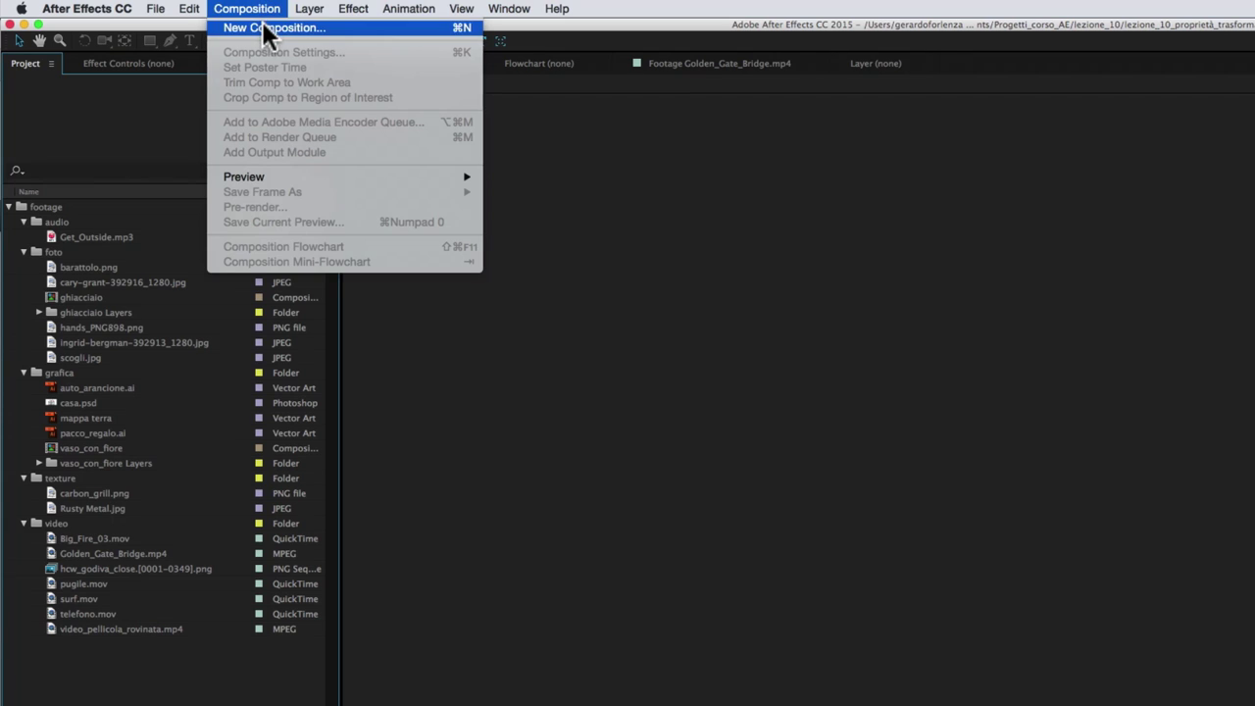
{"action": "left_click", "coordinate": [280, 28]}
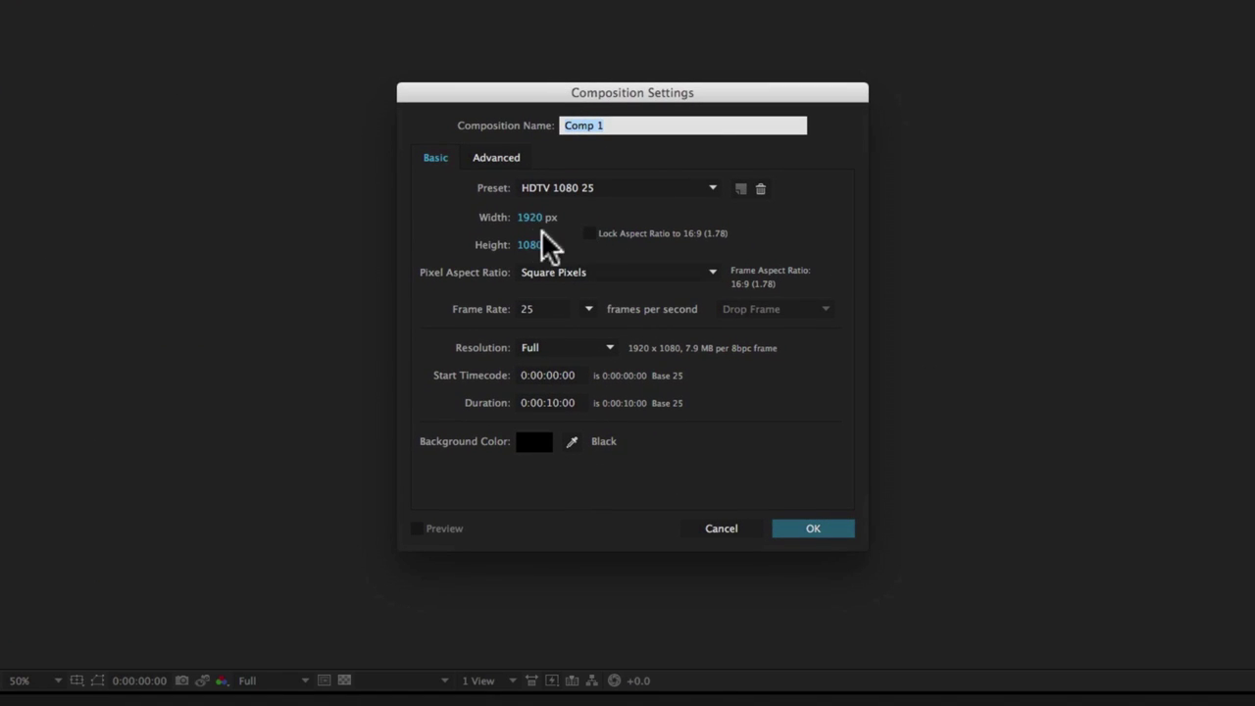
{"action": "left_click", "coordinate": [526, 186]}
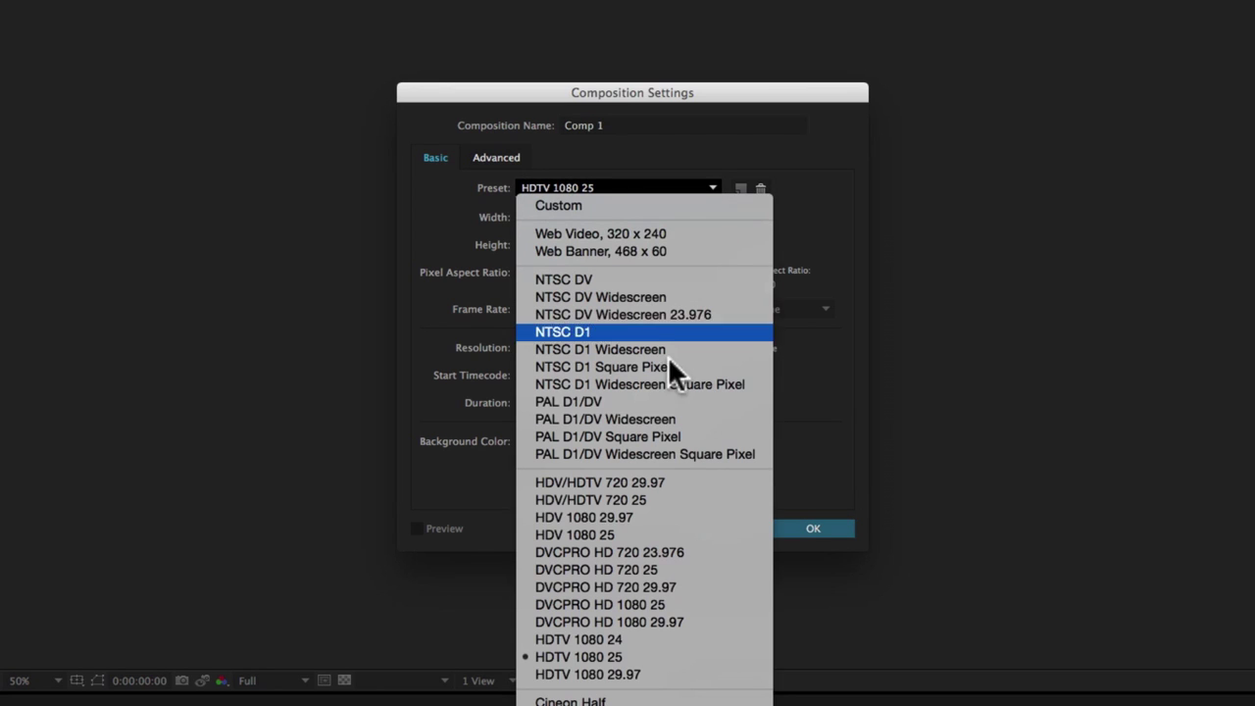
{"action": "left_click", "coordinate": [617, 658]}
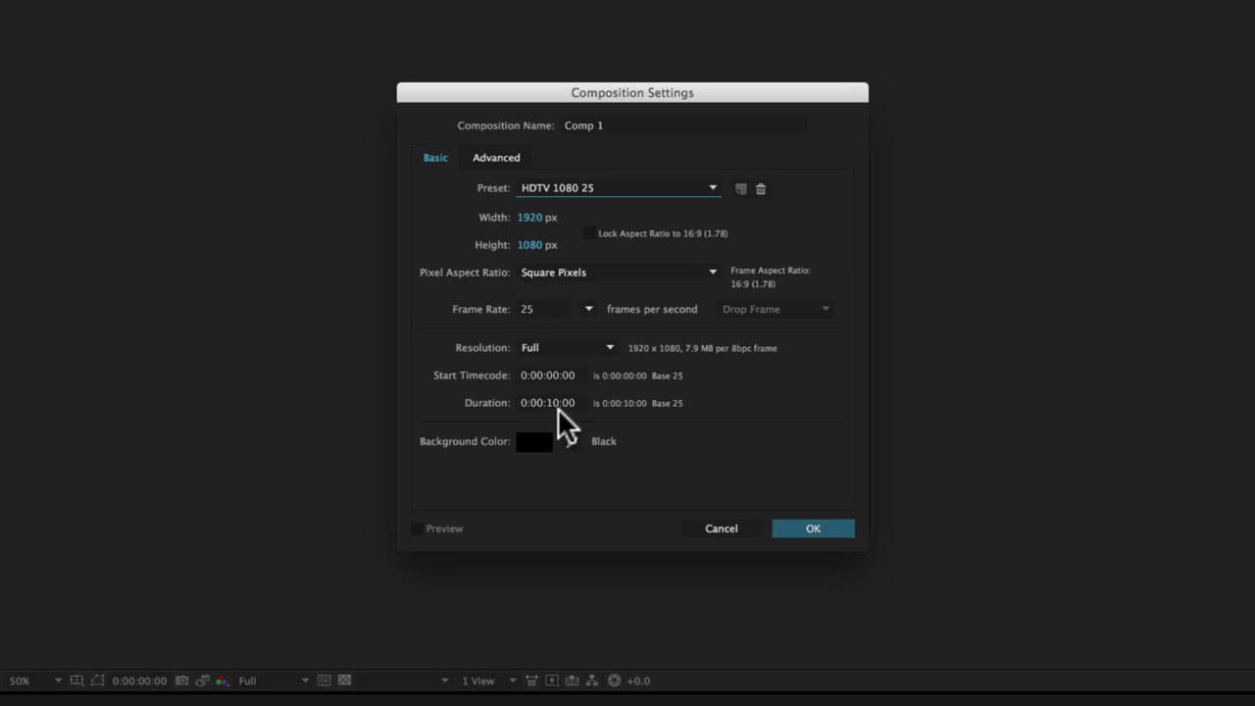
{"action": "left_click", "coordinate": [556, 405]}
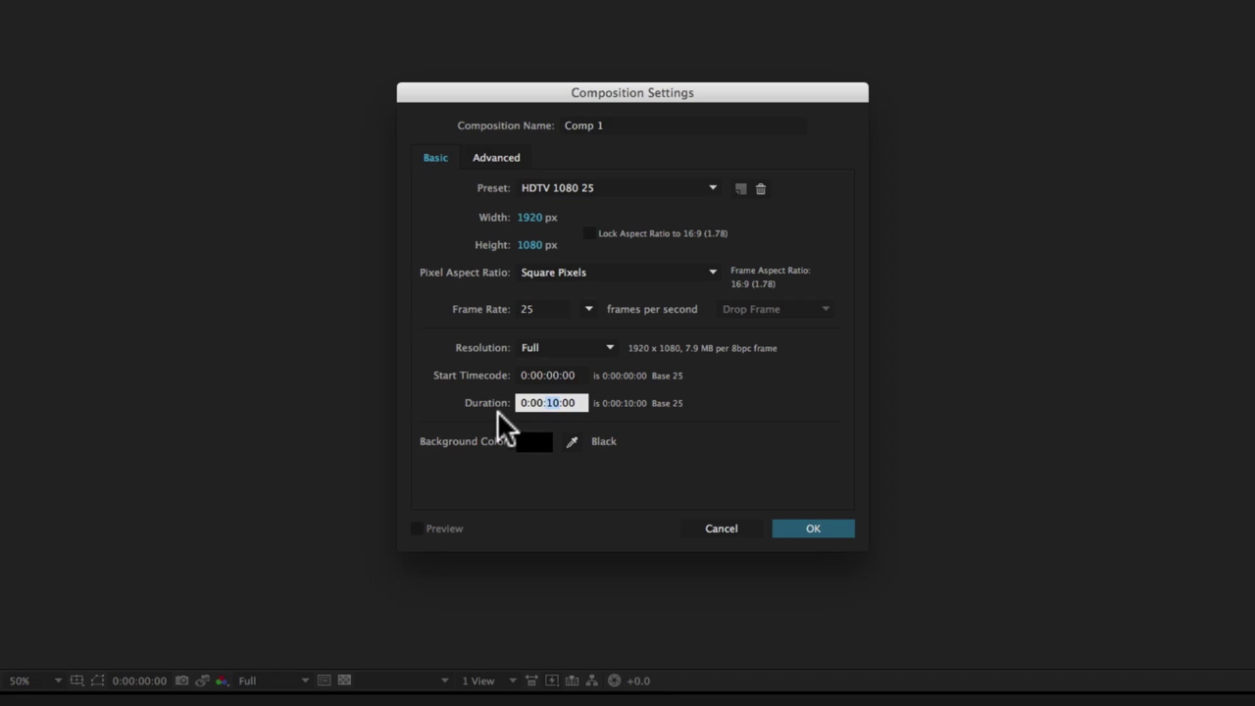
{"action": "left_click", "coordinate": [538, 443]}
{"action": "left_click", "coordinate": [538, 444]}
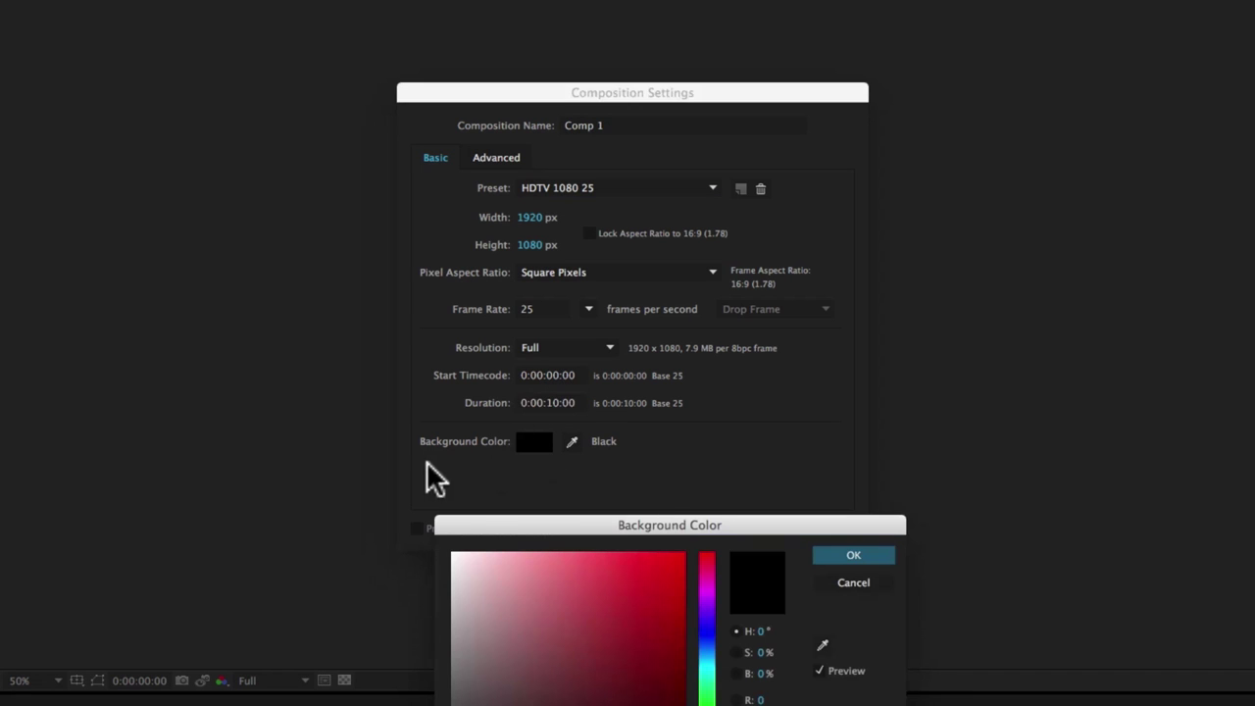
{"action": "left_click", "coordinate": [841, 558]}
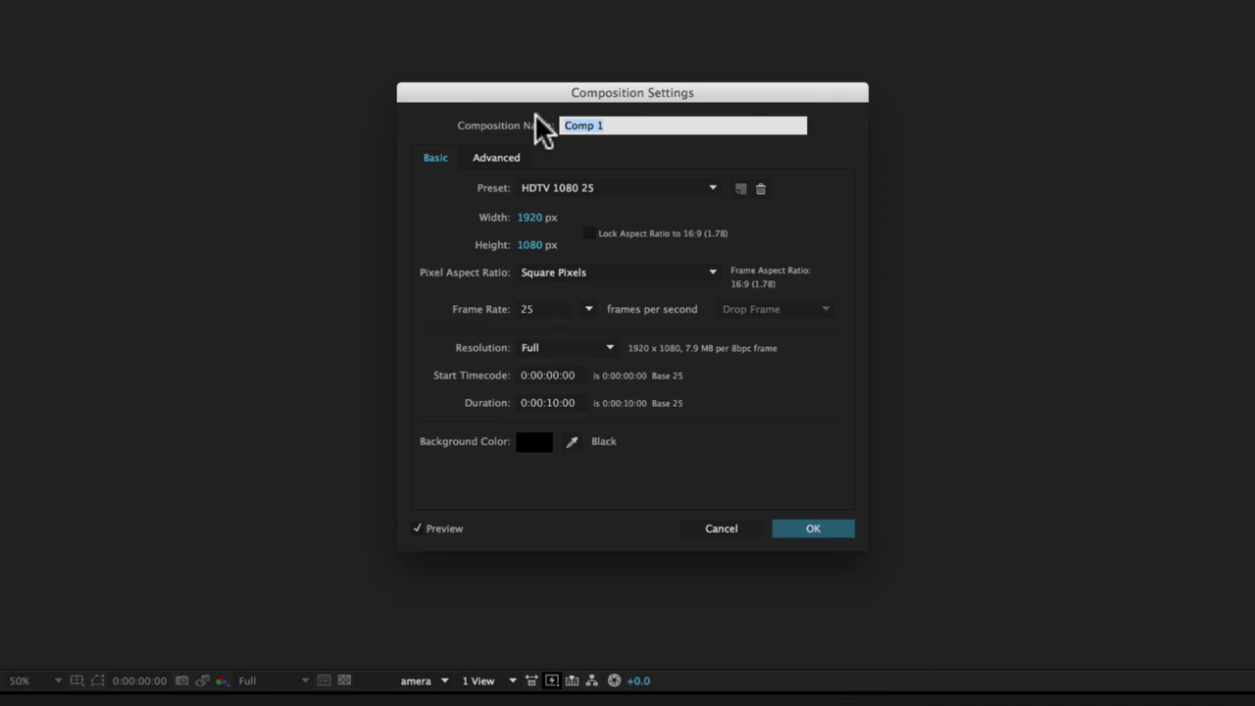
{"action": "type", "text": "proprietà"}
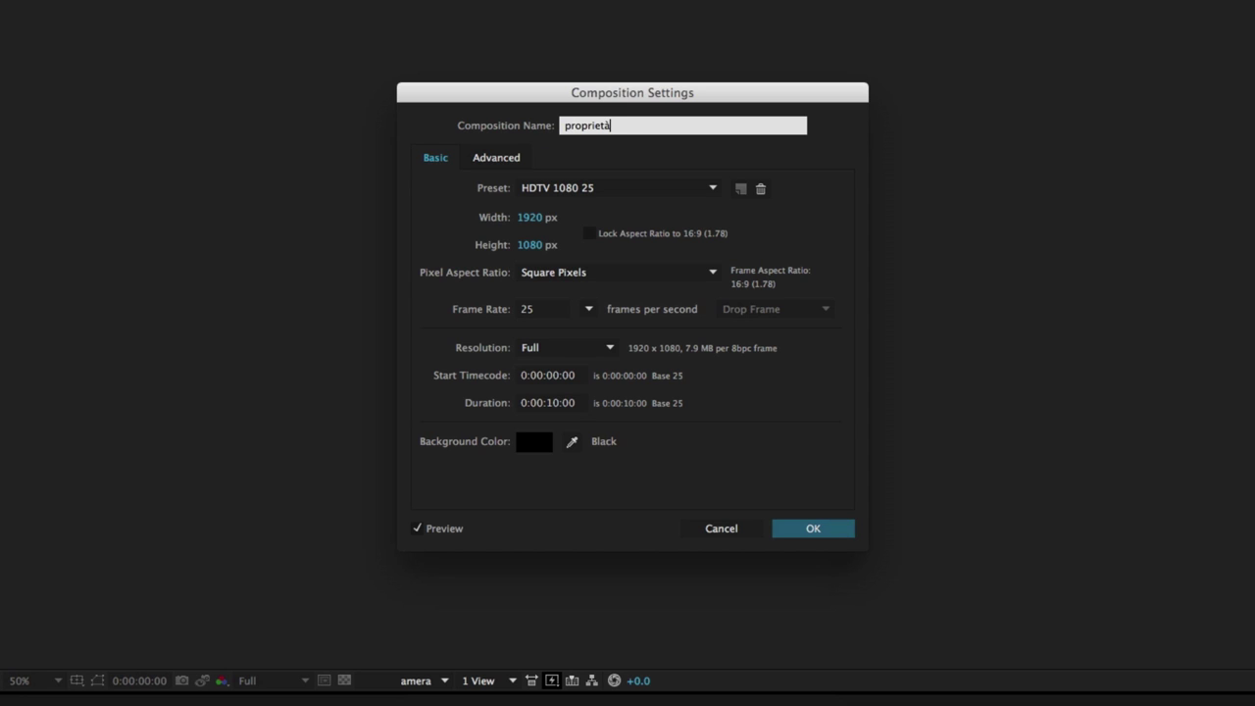
{"action": "type", "text": " di trasformazione"}
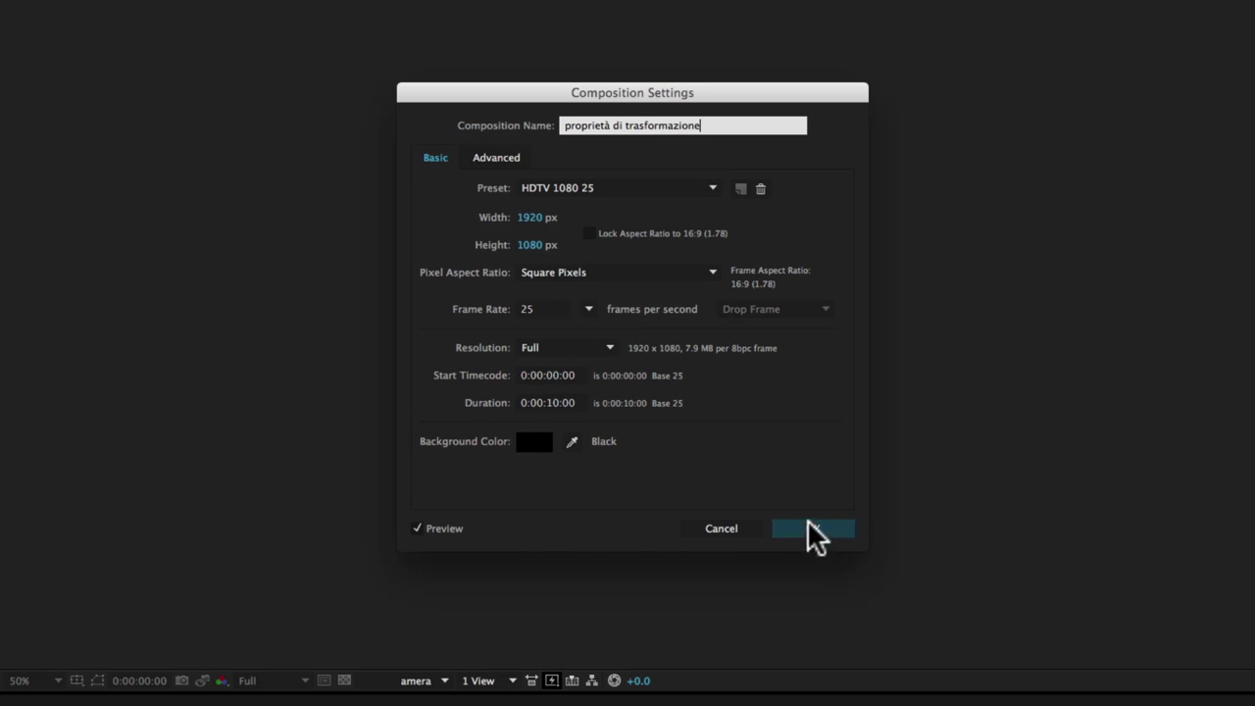
{"action": "left_click", "coordinate": [811, 530]}
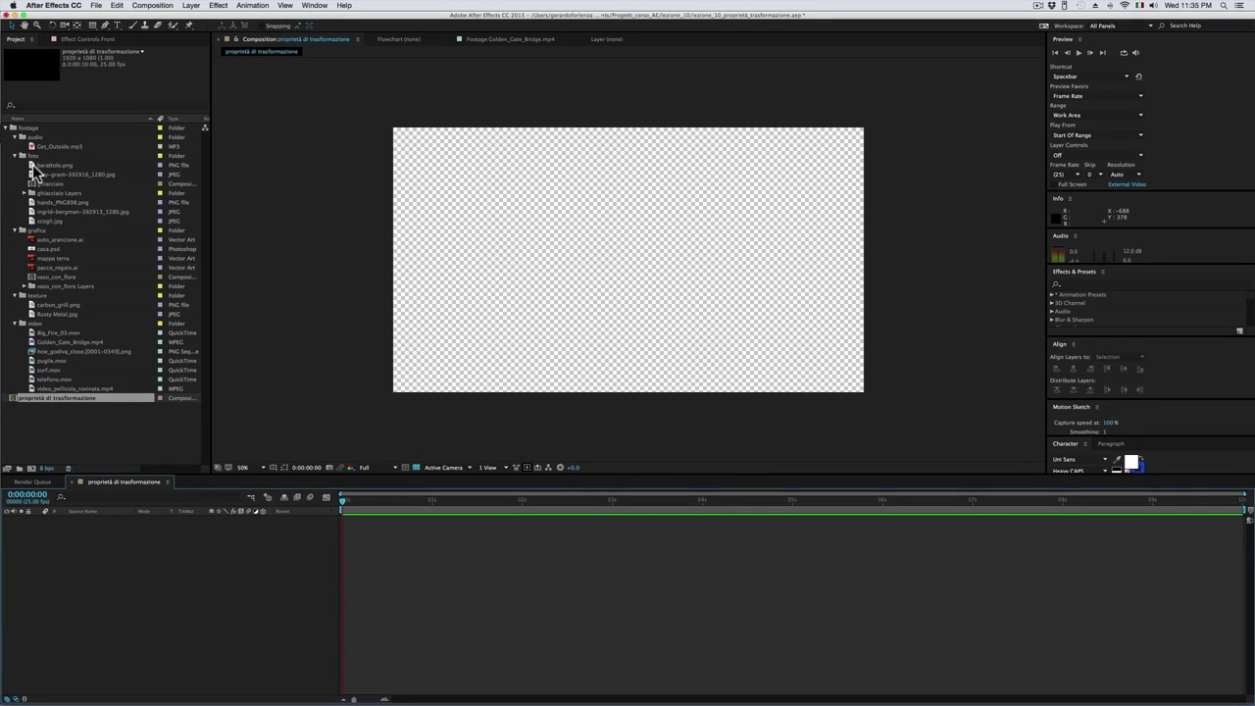
Add the portrait JPEG to the composition and drag a corner to shrink it inside the frame.
{"action": "left_click_drag", "start_coordinate": [32, 214], "coordinate": [623, 271]}
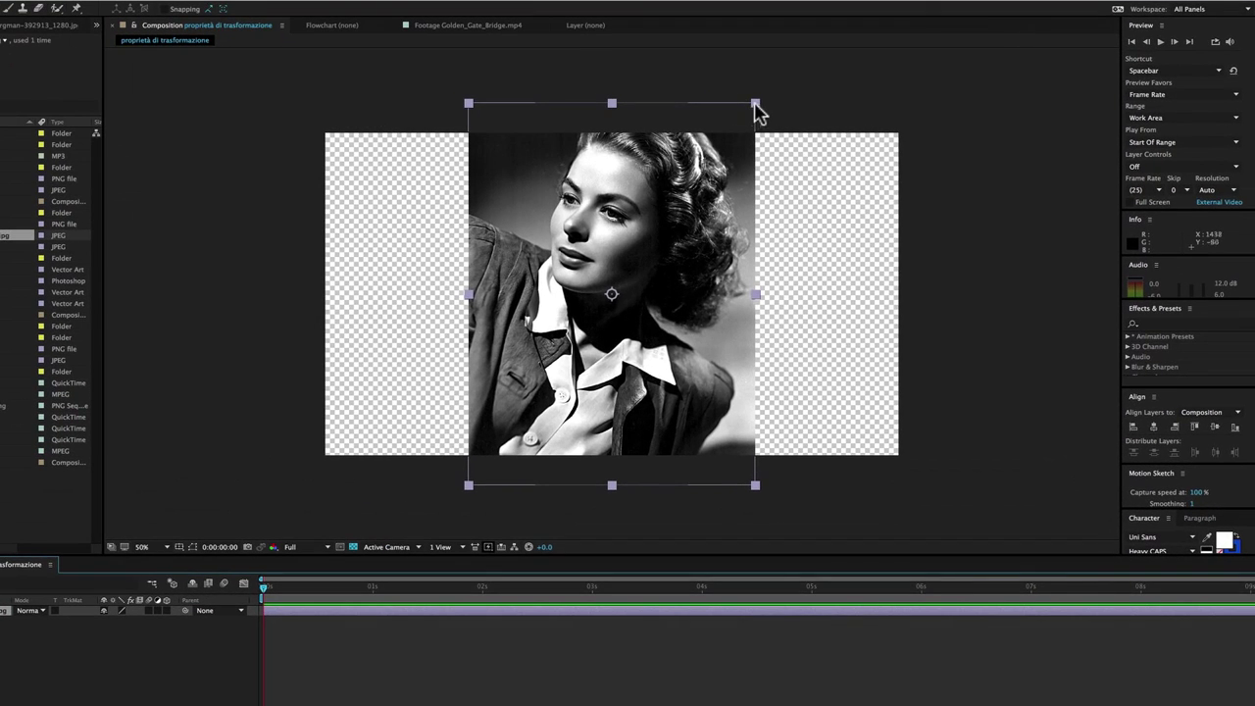
{"action": "left_click", "coordinate": [757, 104]}
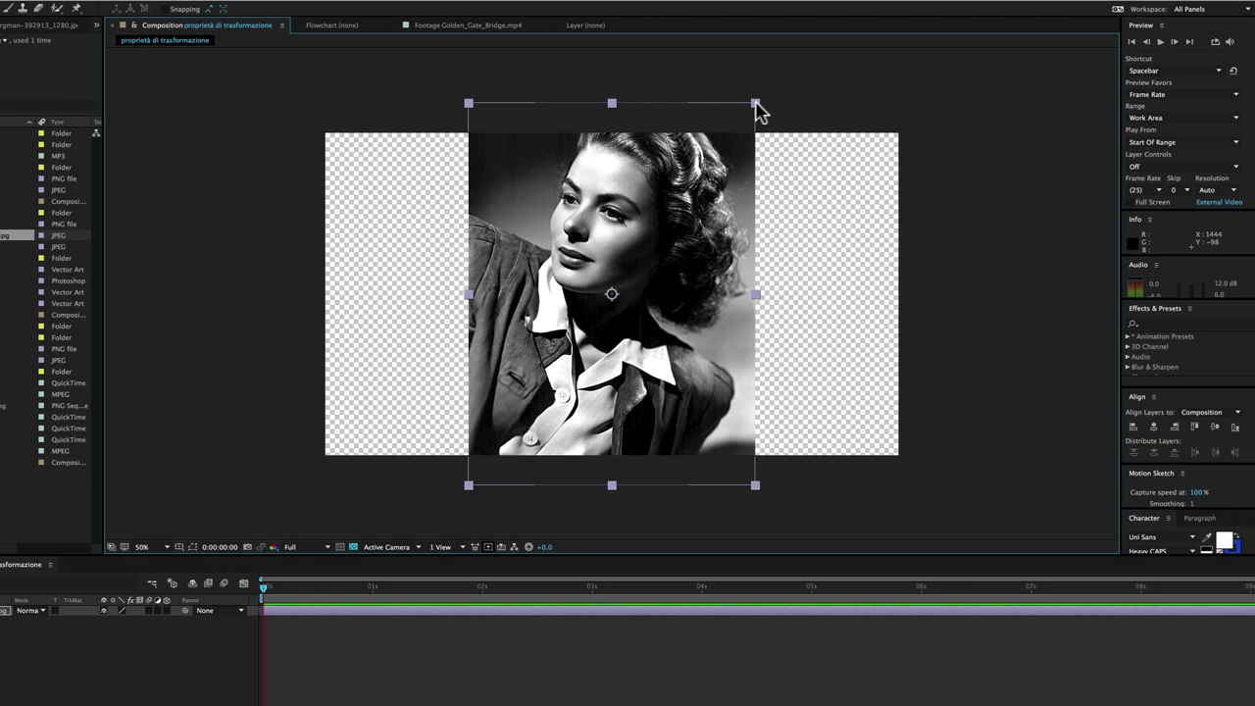
{"action": "left_click_drag", "start_coordinate": [757, 104], "coordinate": [691, 184]}
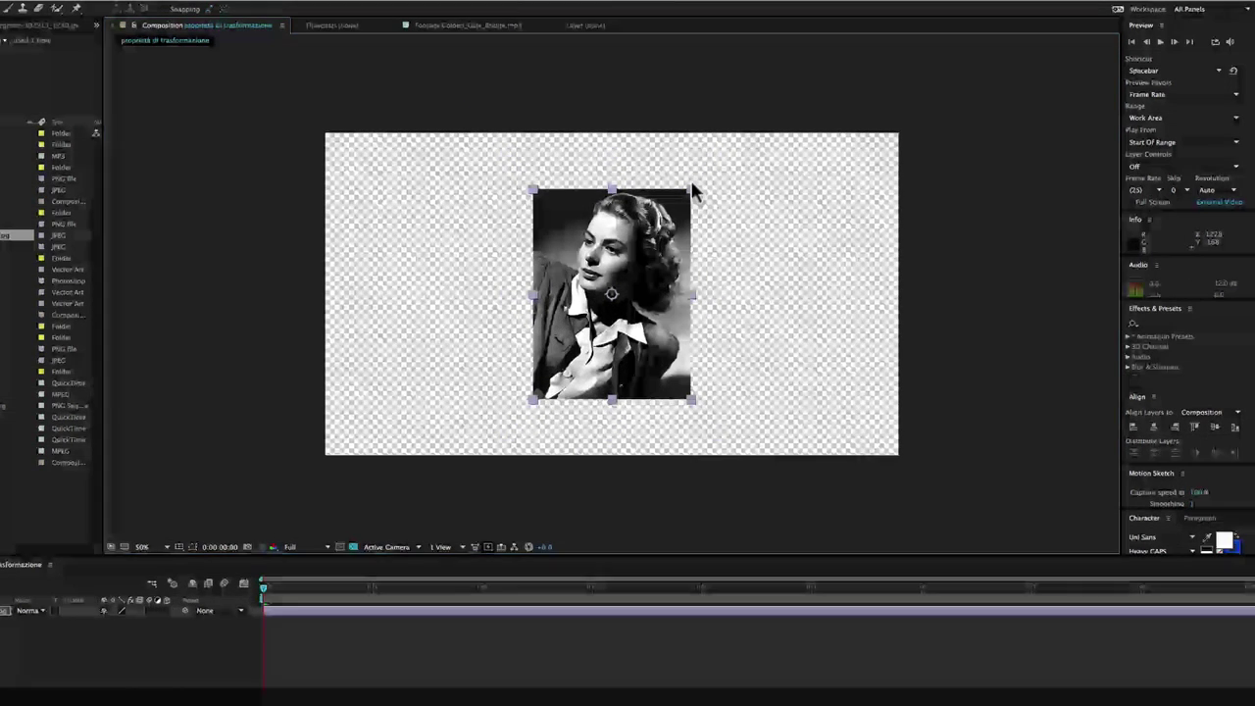
{"action": "left_click_drag", "start_coordinate": [691, 182], "coordinate": [689, 181]}
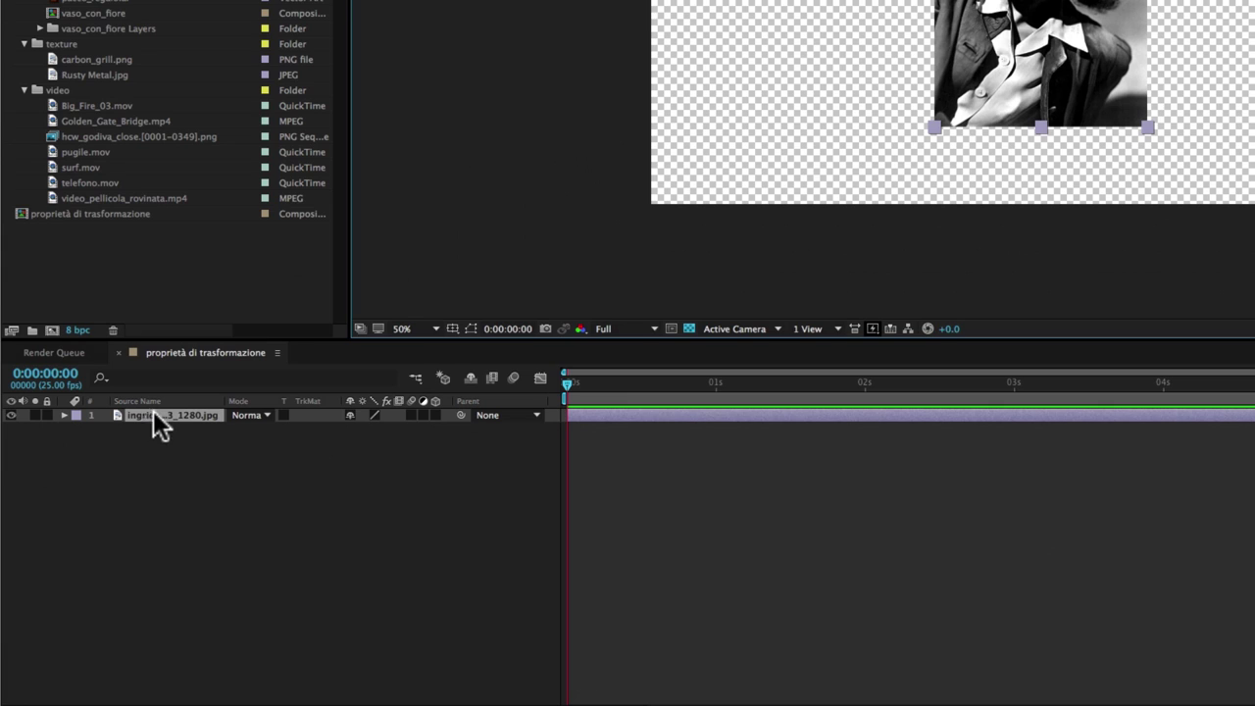
Expand the portrait layer's Transform group and select Anchor Point, Position, Scale, Rotation and Opacity in turn.
{"action": "left_click", "coordinate": [63, 414]}
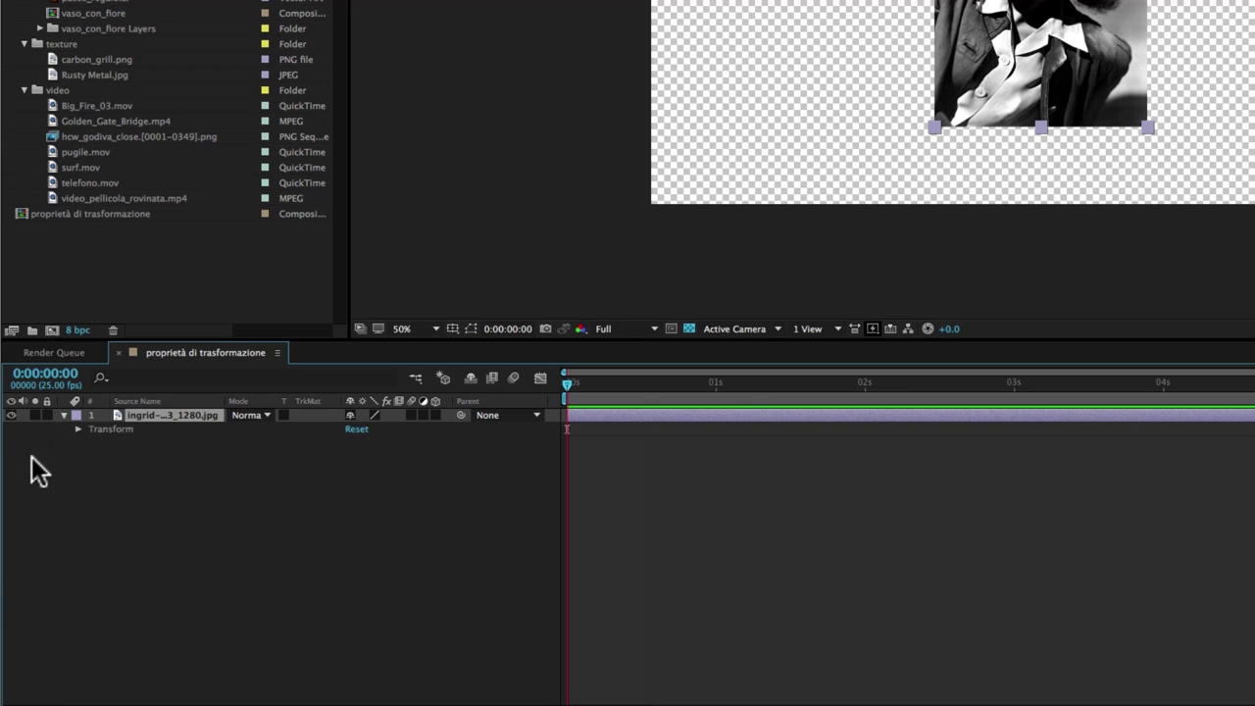
{"action": "left_click", "coordinate": [90, 430]}
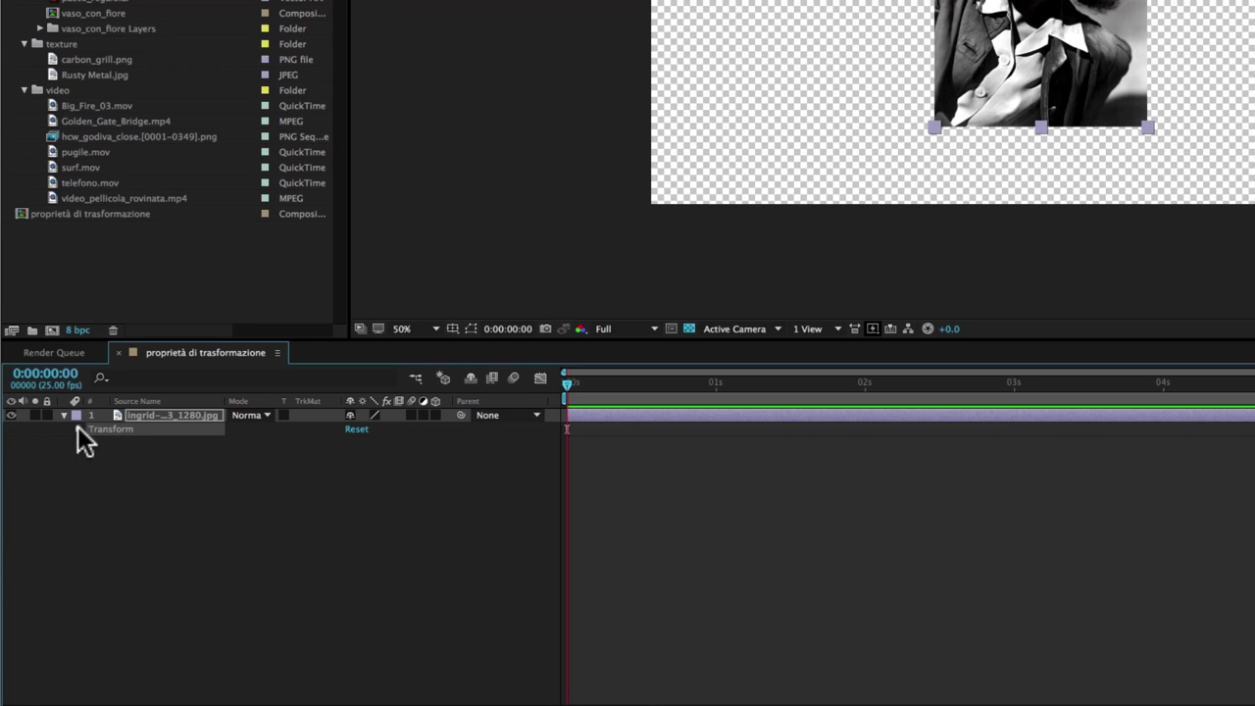
{"action": "left_click", "coordinate": [78, 428]}
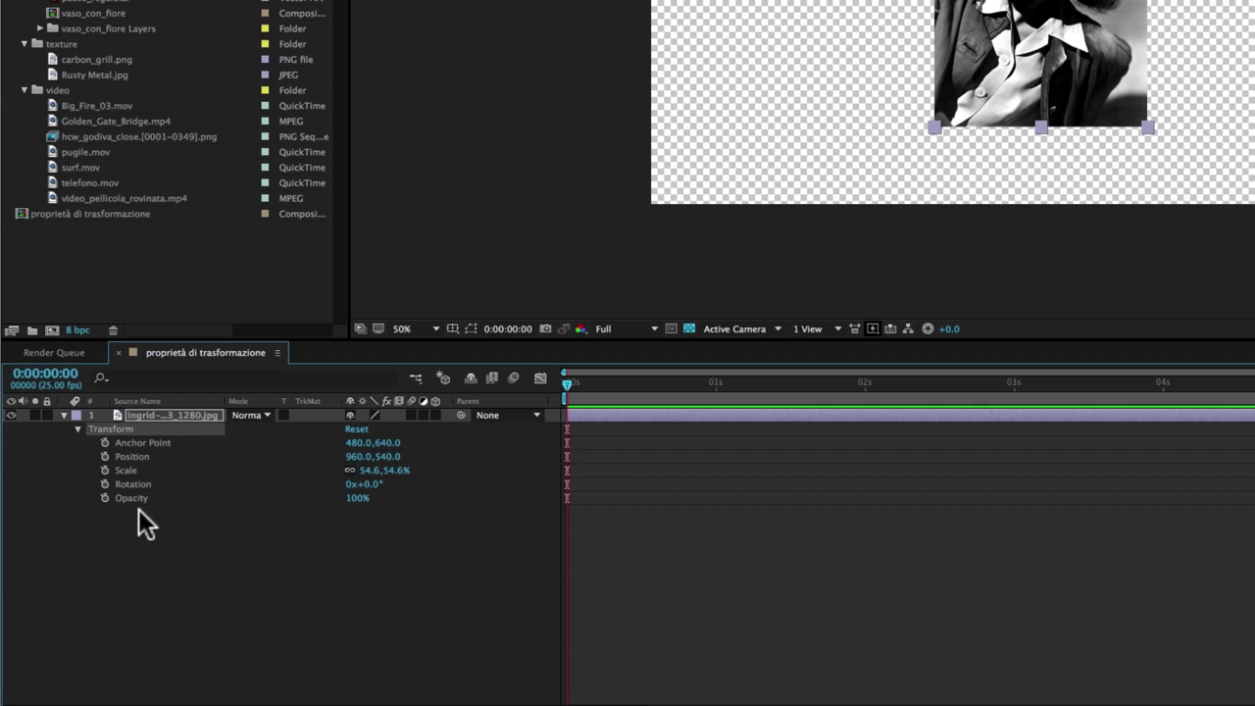
{"action": "left_click", "coordinate": [157, 442]}
{"action": "left_click", "coordinate": [142, 457]}
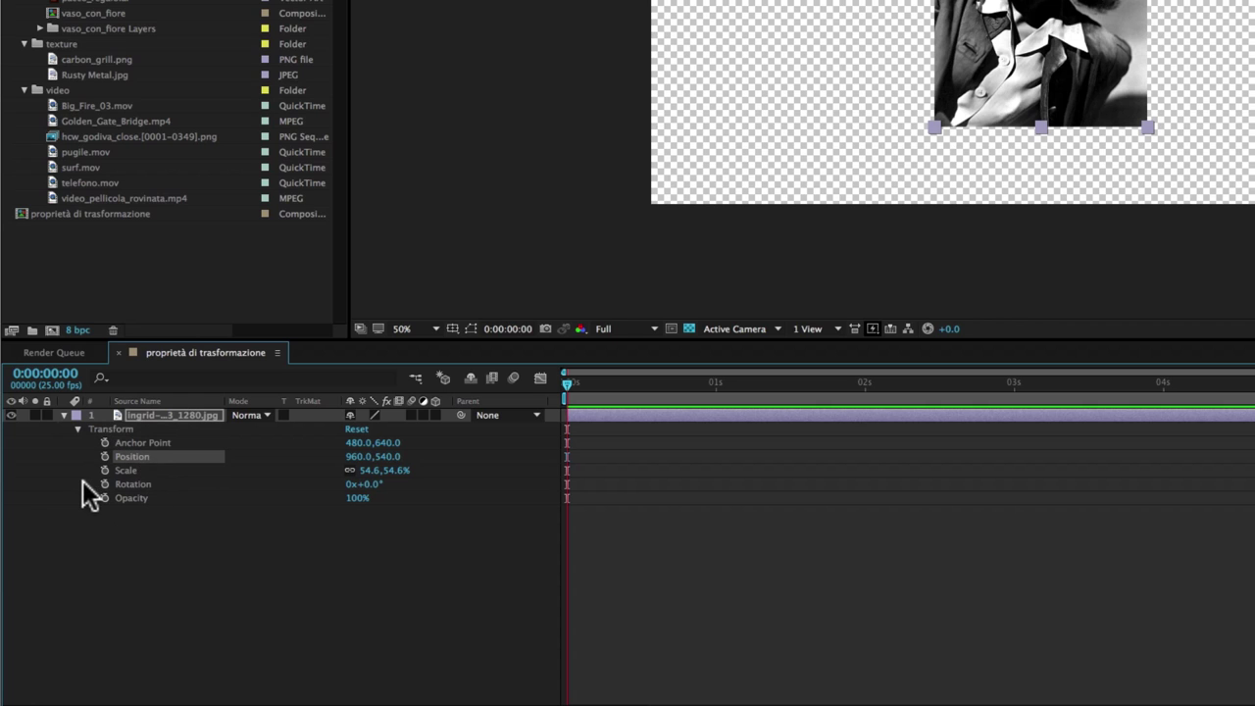
{"action": "left_click", "coordinate": [127, 470]}
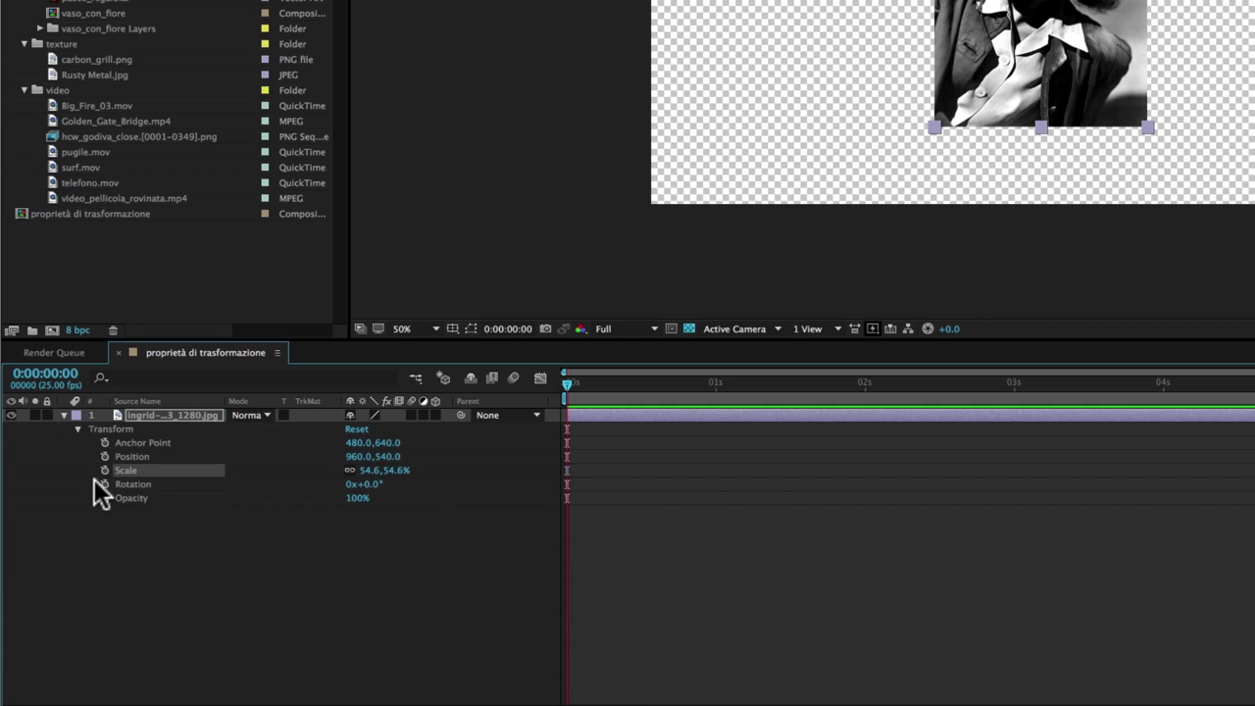
{"action": "left_click", "coordinate": [133, 484]}
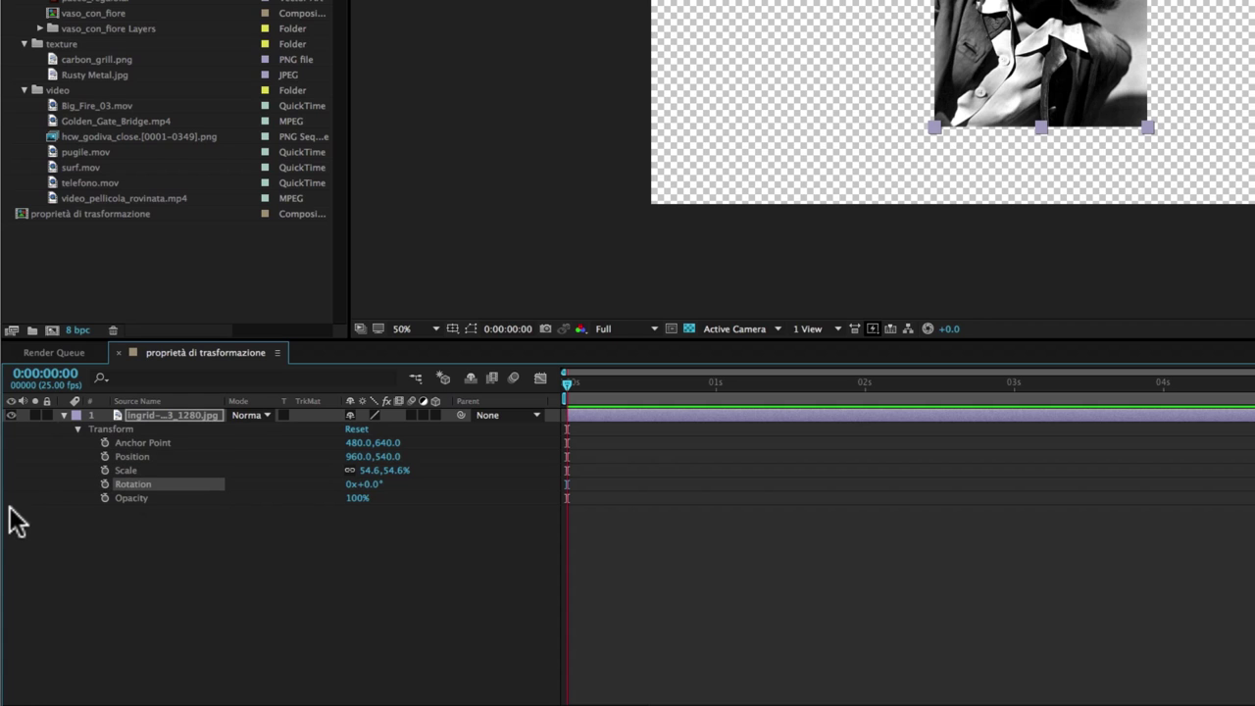
{"action": "left_click", "coordinate": [141, 498]}
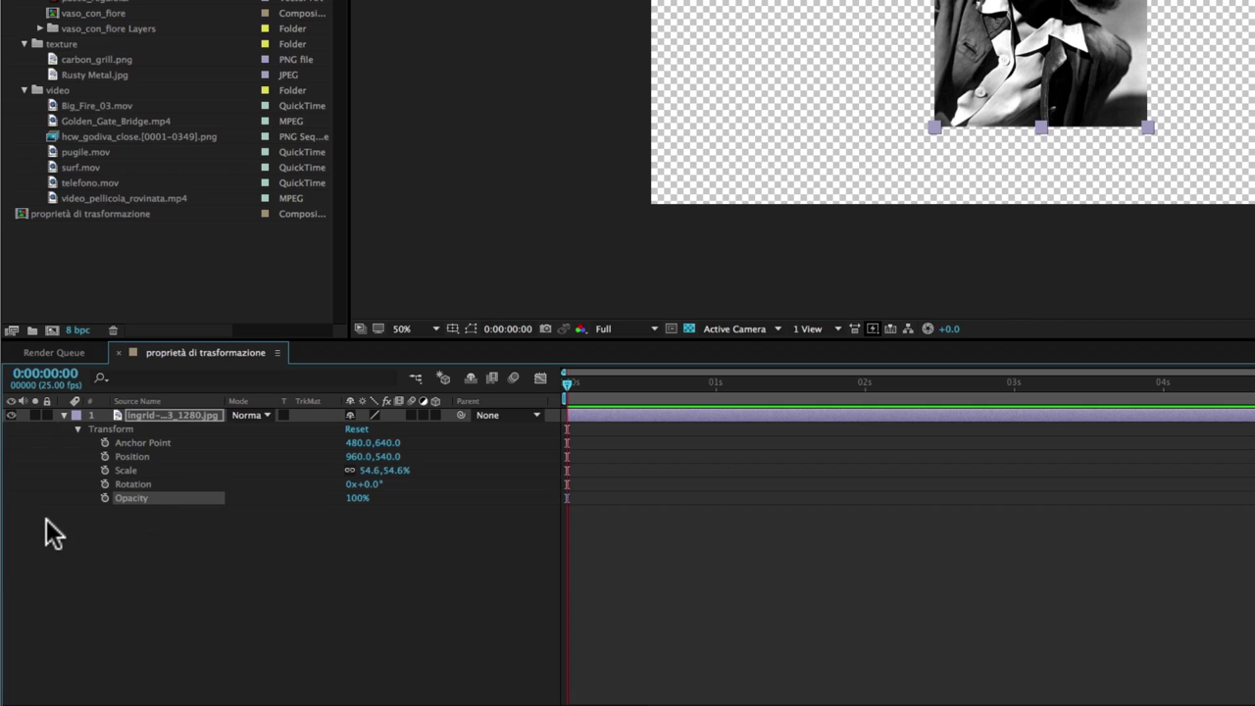
{"action": "left_click", "coordinate": [152, 442]}
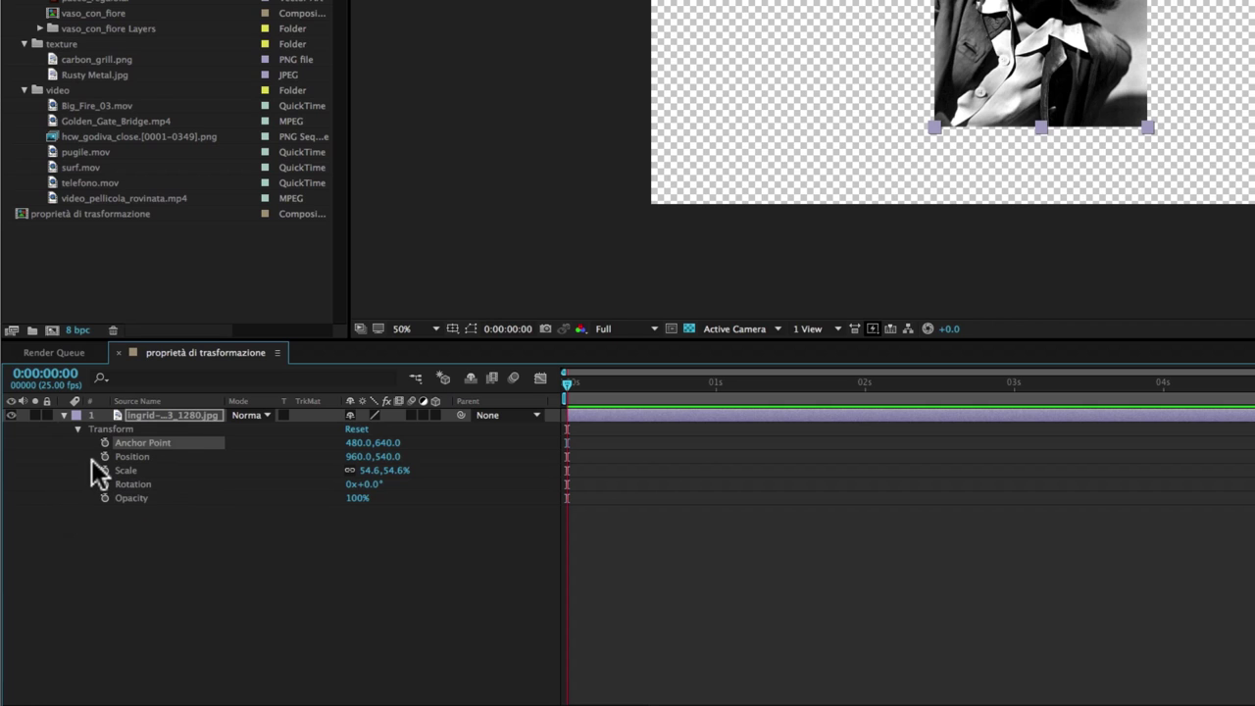
{"action": "left_click", "coordinate": [145, 456]}
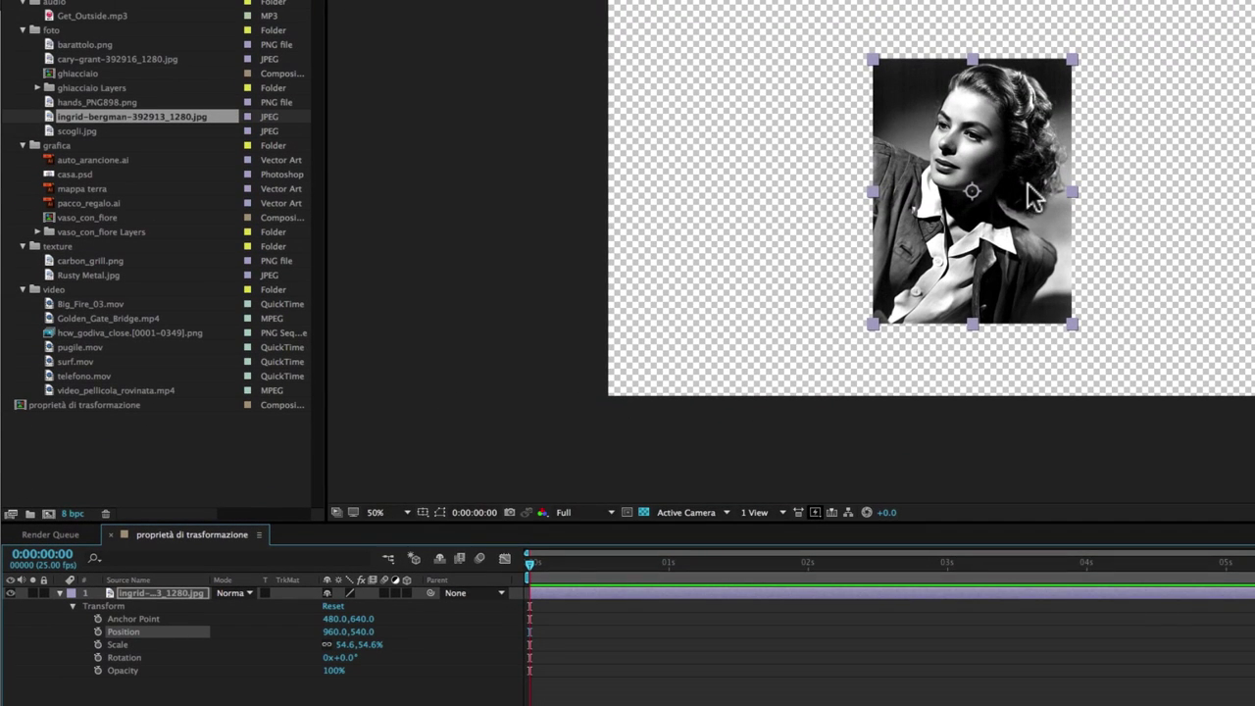
Drag the portrait around in the viewer and nudge its Position value.
{"action": "mouse_move", "coordinate": [977, 252]}
{"action": "left_mouse_down"}
{"action": "mouse_move", "coordinate": [841, 277]}
{"action": "mouse_move", "coordinate": [1002, 220]}
{"action": "mouse_move", "coordinate": [970, 269]}
{"action": "mouse_move", "coordinate": [929, 211]}
{"action": "mouse_move", "coordinate": [904, 228]}
{"action": "mouse_move", "coordinate": [1018, 238]}
{"action": "left_mouse_up"}
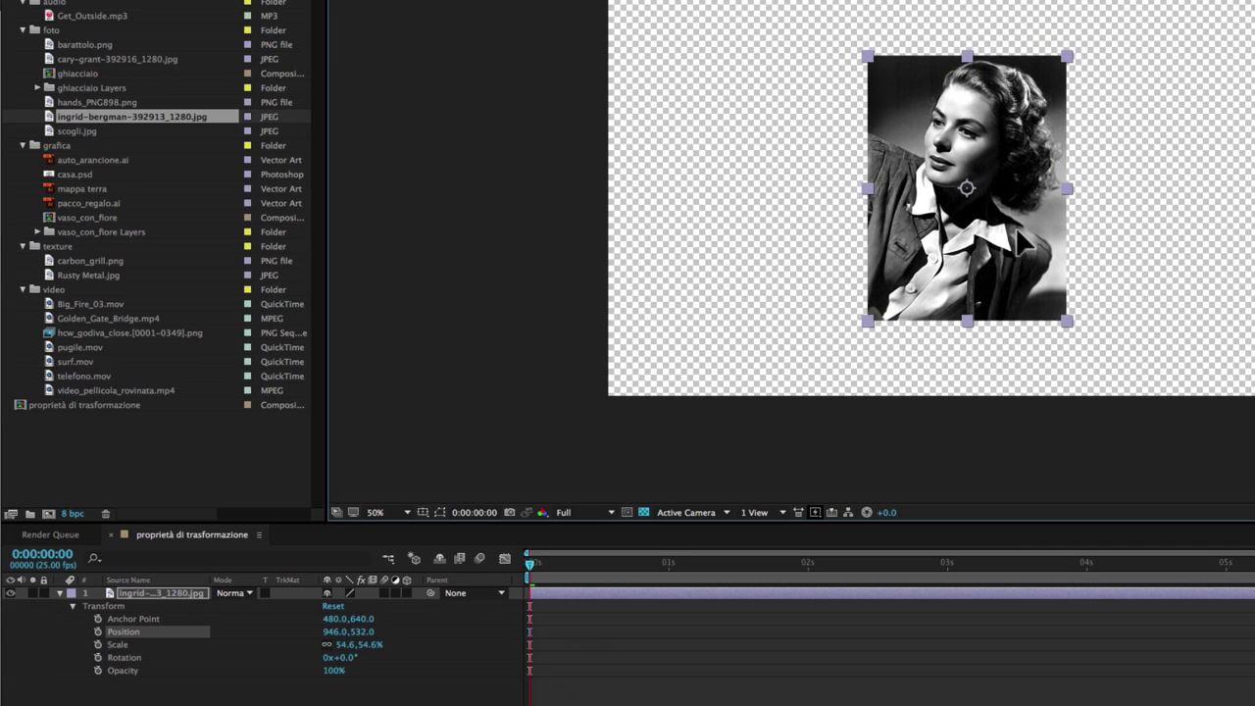
{"action": "mouse_move", "coordinate": [1020, 253]}
{"action": "left_mouse_down"}
{"action": "mouse_move", "coordinate": [1113, 214]}
{"action": "mouse_move", "coordinate": [987, 239]}
{"action": "left_mouse_up"}
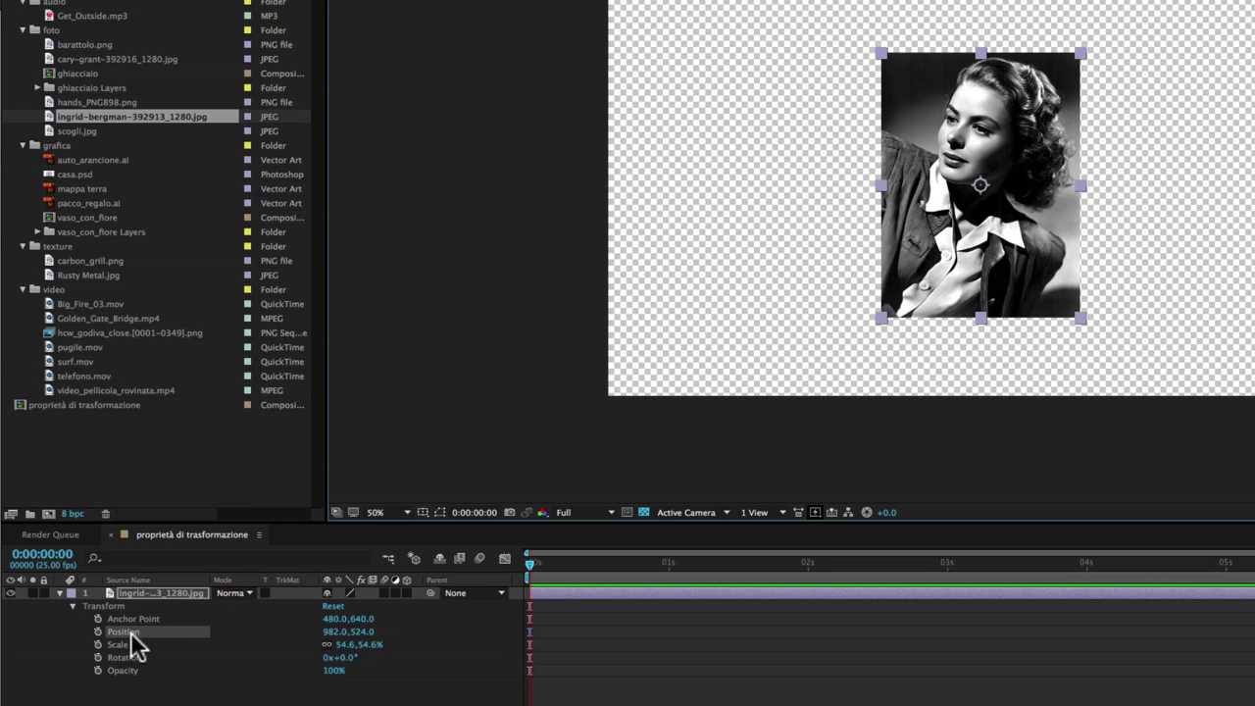
{"action": "left_click_drag", "start_coordinate": [321, 631], "coordinate": [315, 631]}
Set the portrait's vertical Position value to 524.
{"action": "left_click", "coordinate": [329, 631]}
{"action": "key", "text": "Tab"}
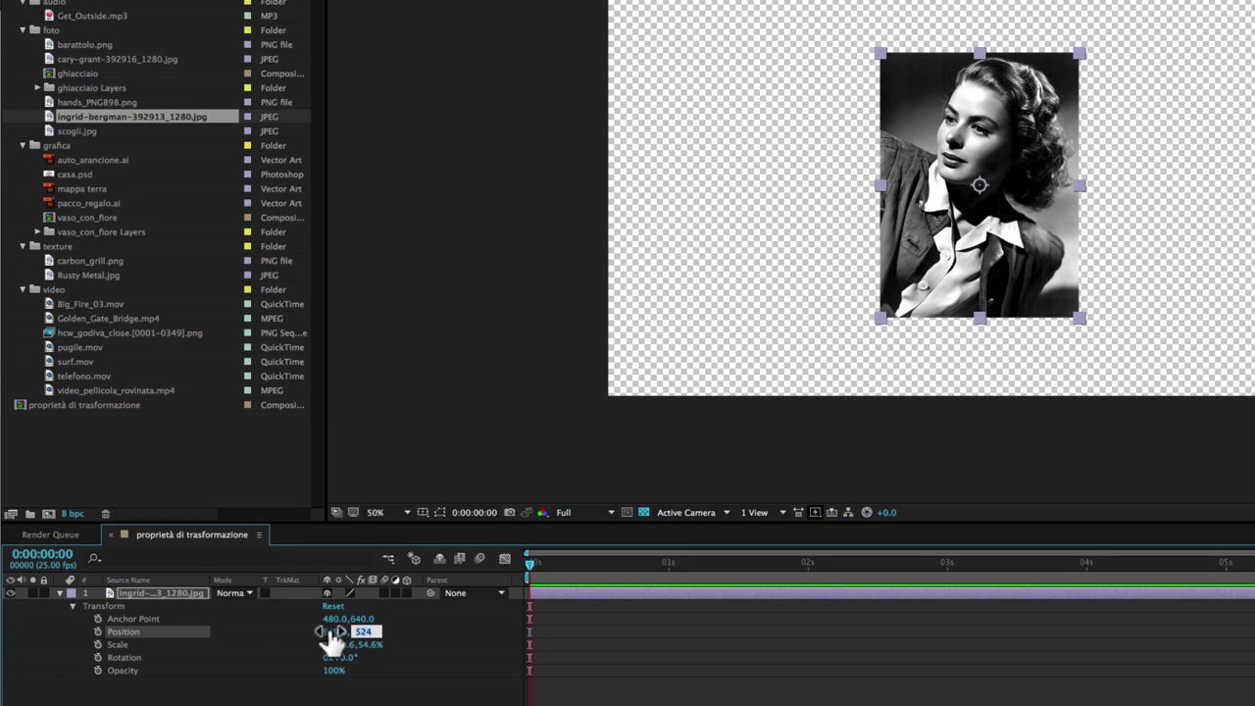
{"action": "key", "text": "Return"}
{"action": "left_click", "coordinate": [332, 631]}
{"action": "left_click", "coordinate": [279, 663]}
{"action": "left_click", "coordinate": [365, 633]}
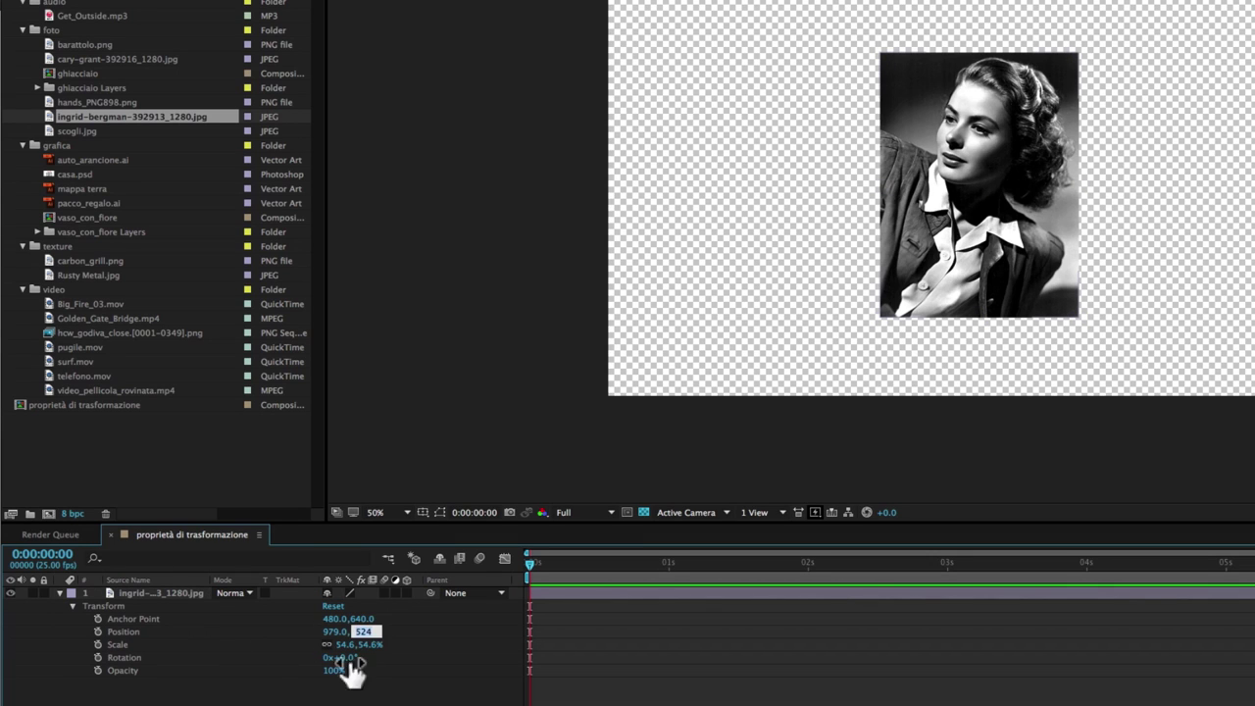
{"action": "type", "text": "52"}
{"action": "key", "text": "Return"}
Scrub Position X and Y and drag the photo in the viewer until Position reads 905, 505.
{"action": "mouse_move", "coordinate": [330, 632]}
{"action": "left_mouse_down"}
{"action": "mouse_move", "coordinate": [218, 643]}
{"action": "mouse_move", "coordinate": [387, 632]}
{"action": "mouse_move", "coordinate": [328, 632]}
{"action": "left_mouse_up"}
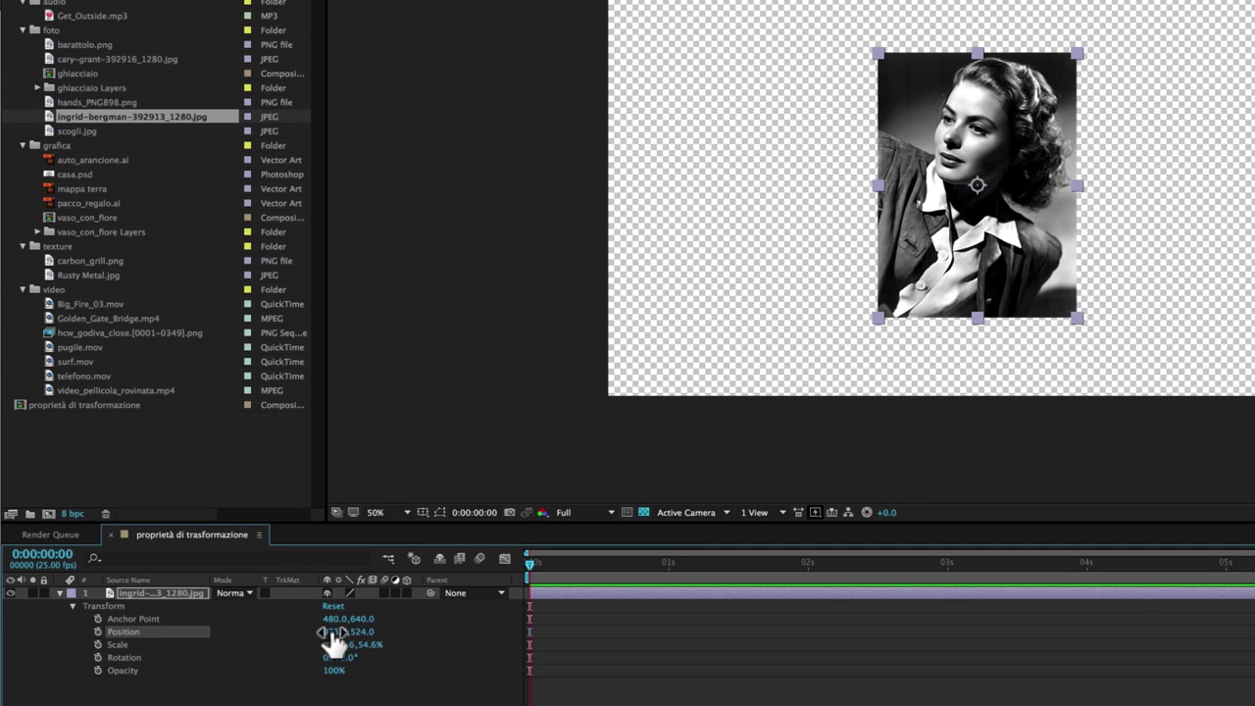
{"action": "mouse_move", "coordinate": [331, 633]}
{"action": "left_mouse_down"}
{"action": "mouse_move", "coordinate": [203, 632]}
{"action": "mouse_move", "coordinate": [369, 630]}
{"action": "left_mouse_up"}
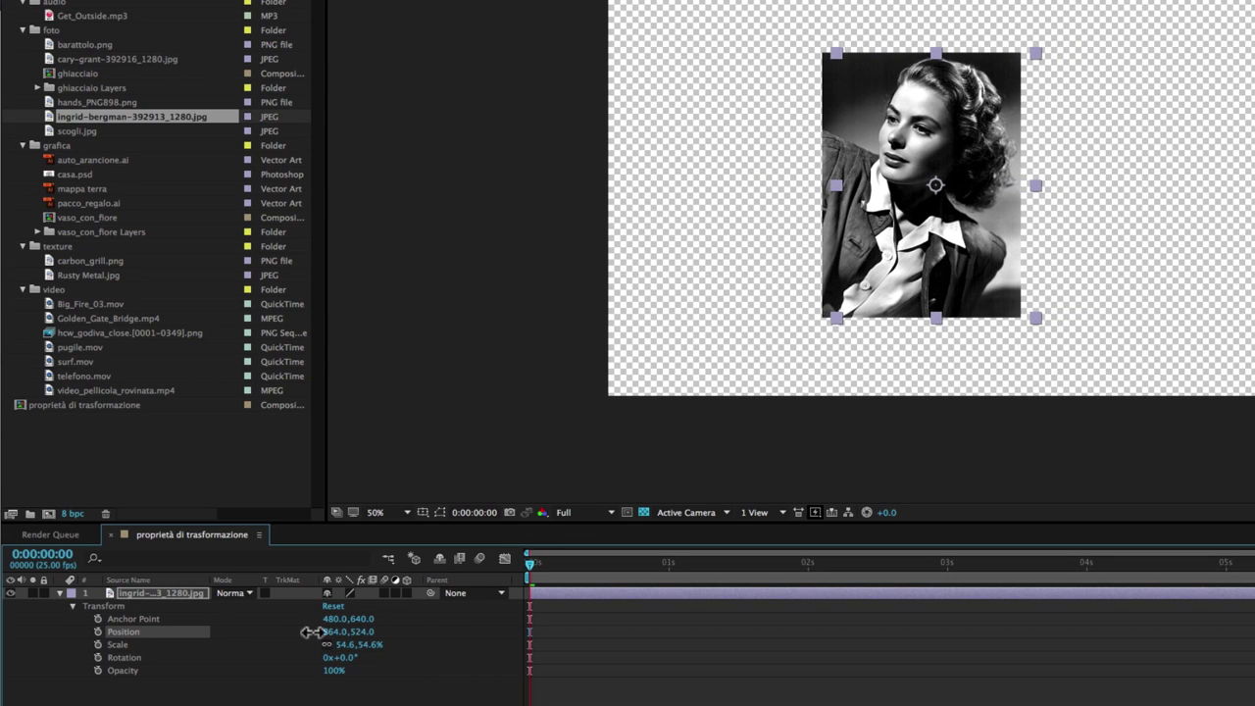
{"action": "left_click_drag", "start_coordinate": [331, 631], "coordinate": [339, 631]}
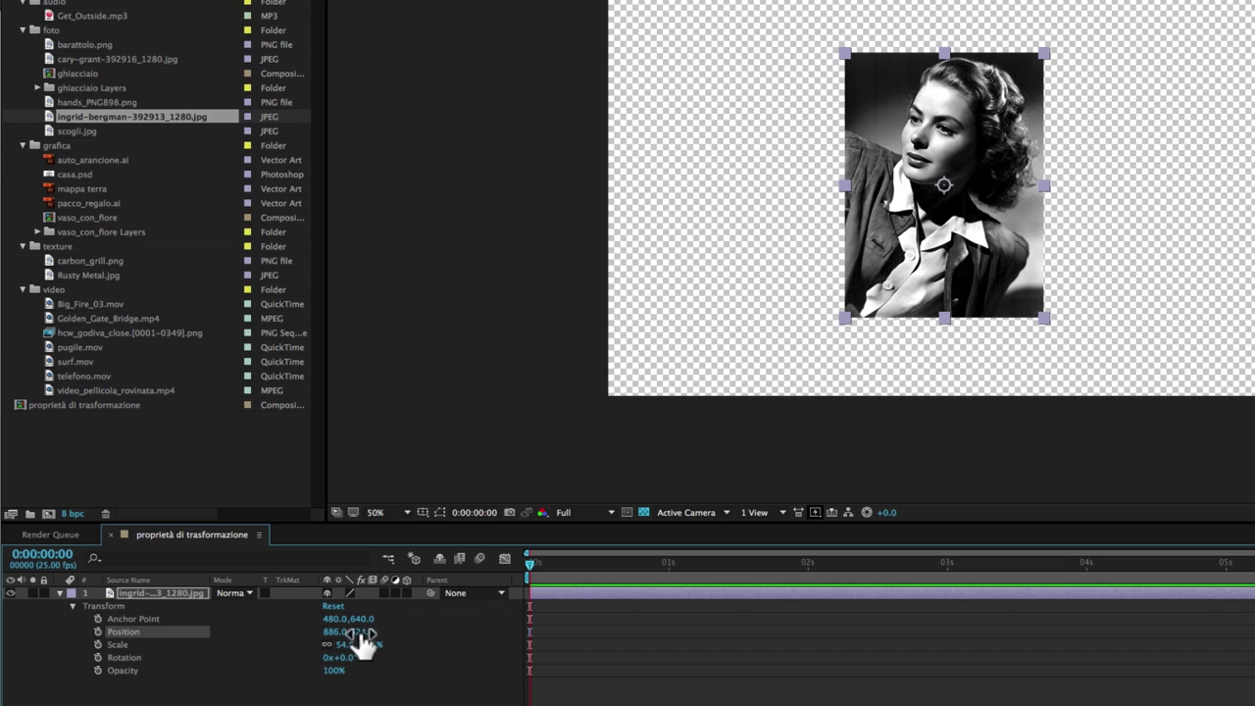
{"action": "mouse_move", "coordinate": [361, 631]}
{"action": "left_mouse_down"}
{"action": "mouse_move", "coordinate": [705, 618]}
{"action": "mouse_move", "coordinate": [202, 631]}
{"action": "mouse_move", "coordinate": [333, 642]}
{"action": "left_mouse_up"}
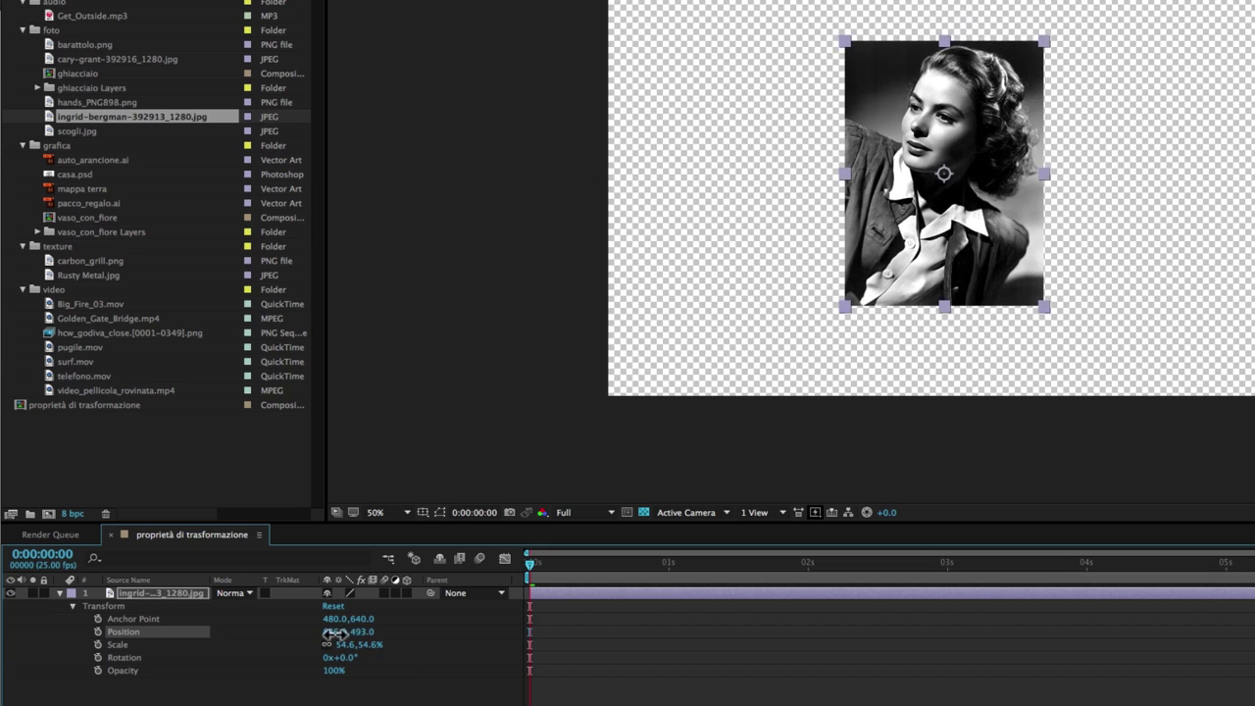
{"action": "mouse_move", "coordinate": [333, 632]}
{"action": "left_mouse_down"}
{"action": "mouse_move", "coordinate": [323, 633]}
{"action": "mouse_move", "coordinate": [378, 632]}
{"action": "left_mouse_up"}
{"action": "mouse_move", "coordinate": [960, 291]}
{"action": "left_mouse_down"}
{"action": "mouse_move", "coordinate": [974, 276]}
{"action": "mouse_move", "coordinate": [974, 299]}
{"action": "left_mouse_up"}
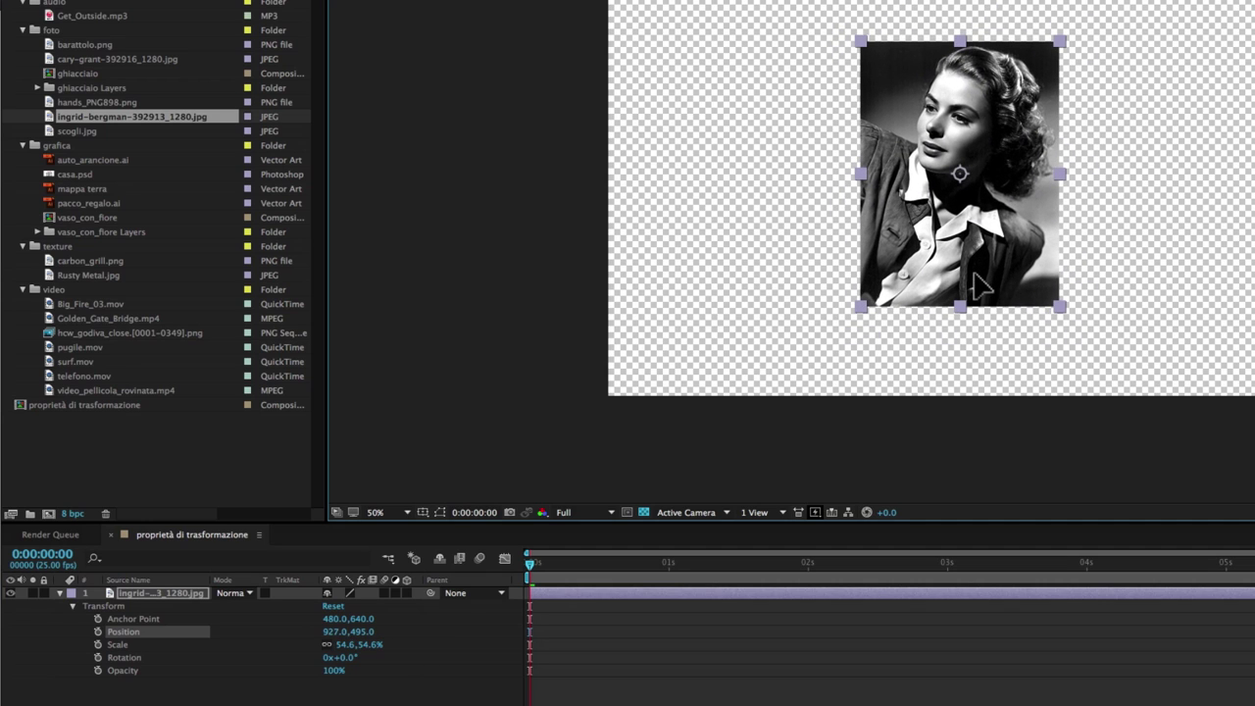
{"action": "left_click_drag", "start_coordinate": [334, 633], "coordinate": [370, 633]}
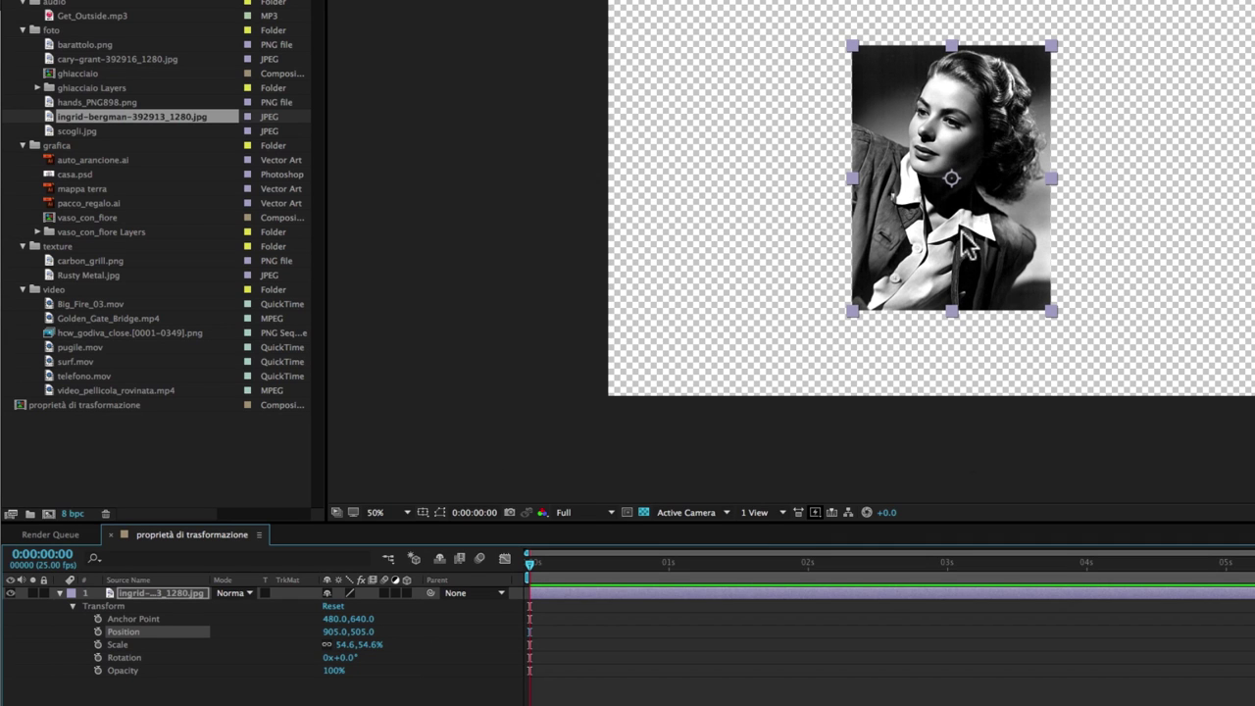
Resize the portrait by its corner handle, then fine-tune the Scale value to 45.8%.
{"action": "left_click", "coordinate": [125, 645]}
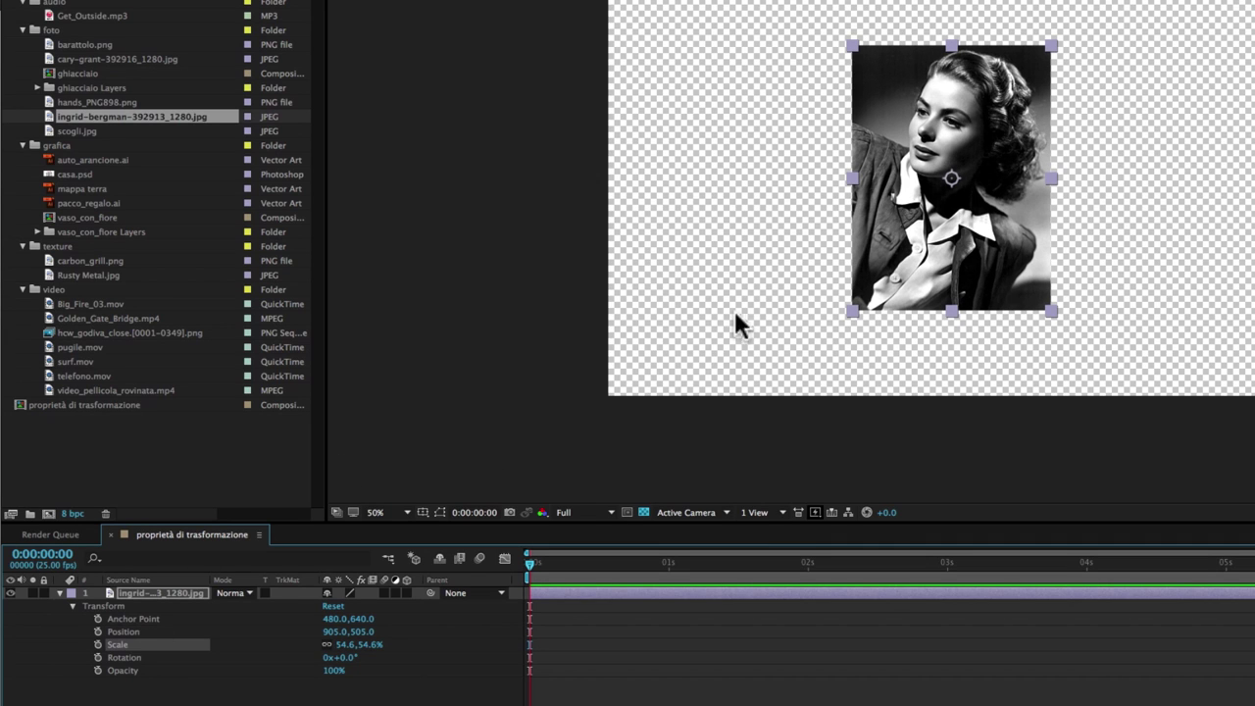
{"action": "mouse_move", "coordinate": [1029, 71]}
{"action": "left_mouse_down"}
{"action": "mouse_move", "coordinate": [1078, 46]}
{"action": "mouse_move", "coordinate": [1009, 60]}
{"action": "mouse_move", "coordinate": [990, 86]}
{"action": "mouse_move", "coordinate": [992, 126]}
{"action": "mouse_move", "coordinate": [1042, 121]}
{"action": "mouse_move", "coordinate": [1075, 44]}
{"action": "mouse_move", "coordinate": [1066, 49]}
{"action": "mouse_move", "coordinate": [1092, 33]}
{"action": "mouse_move", "coordinate": [1035, 85]}
{"action": "mouse_move", "coordinate": [1062, 37]}
{"action": "mouse_move", "coordinate": [1027, 90]}
{"action": "mouse_move", "coordinate": [1076, 29]}
{"action": "mouse_move", "coordinate": [1060, 47]}
{"action": "left_mouse_up"}
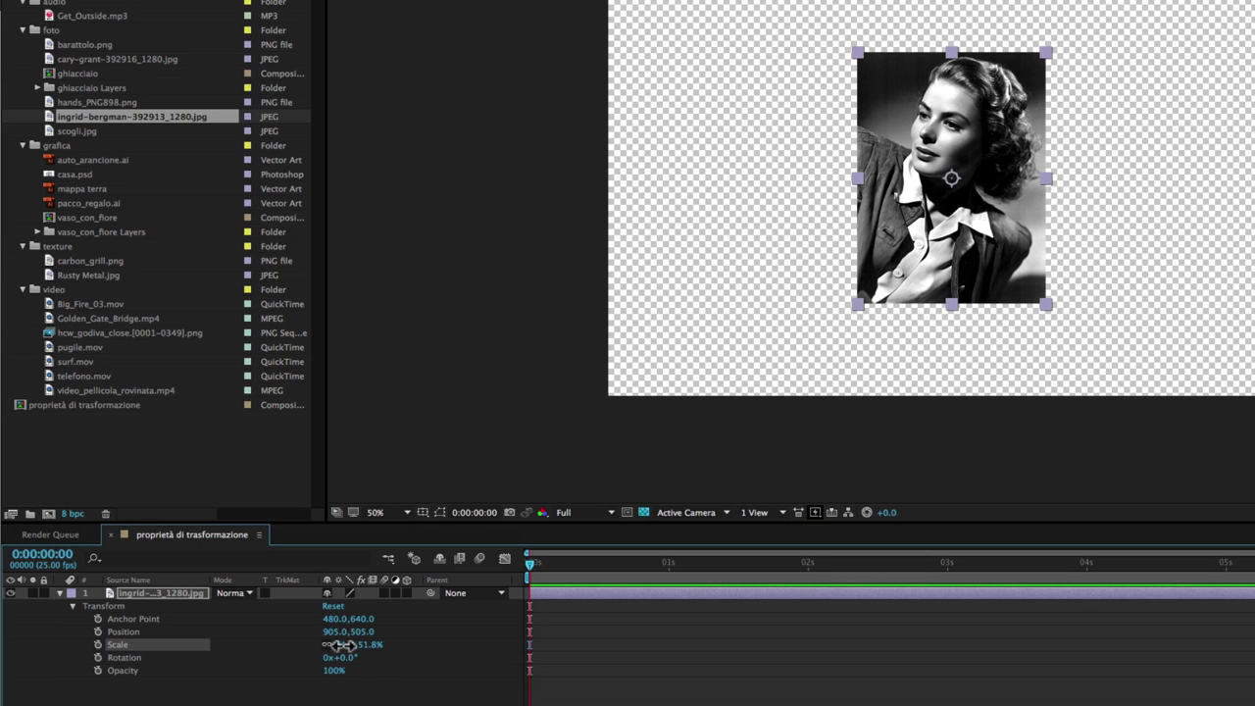
{"action": "left_click_drag", "start_coordinate": [345, 648], "coordinate": [344, 650]}
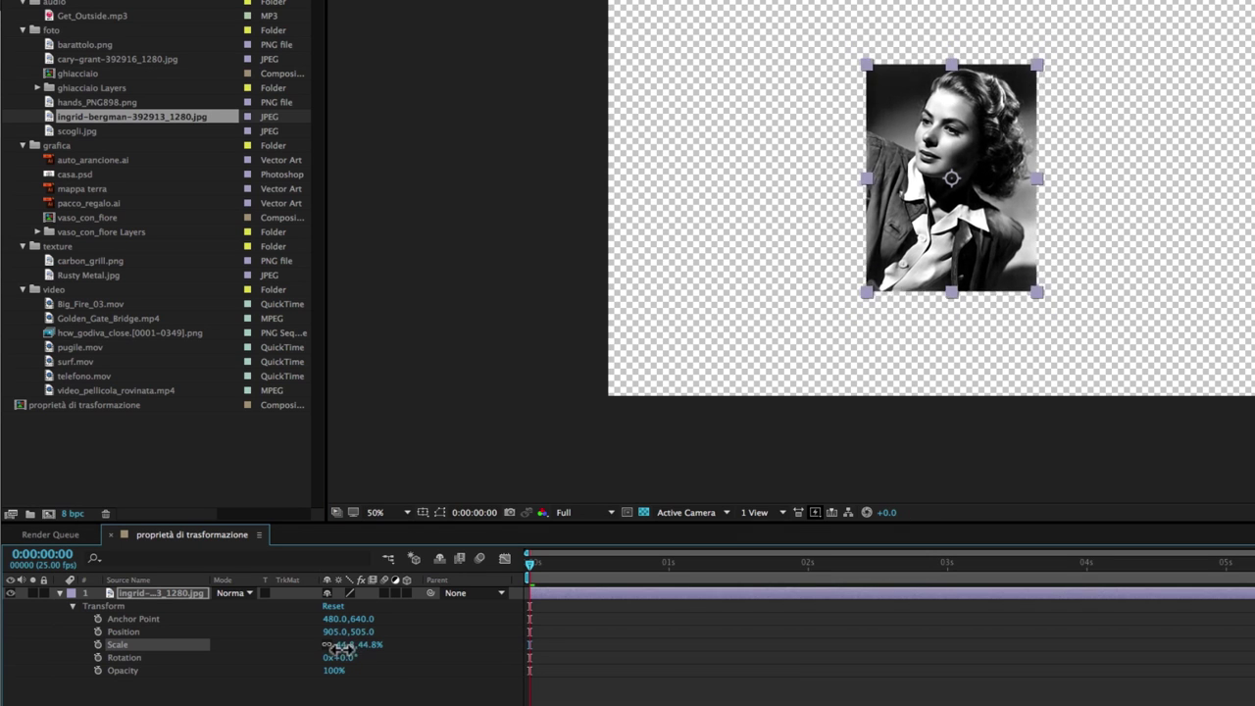
{"action": "mouse_move", "coordinate": [345, 648]}
{"action": "left_mouse_down"}
{"action": "mouse_move", "coordinate": [361, 663]}
{"action": "mouse_move", "coordinate": [336, 648]}
{"action": "mouse_move", "coordinate": [347, 647]}
{"action": "left_mouse_up"}
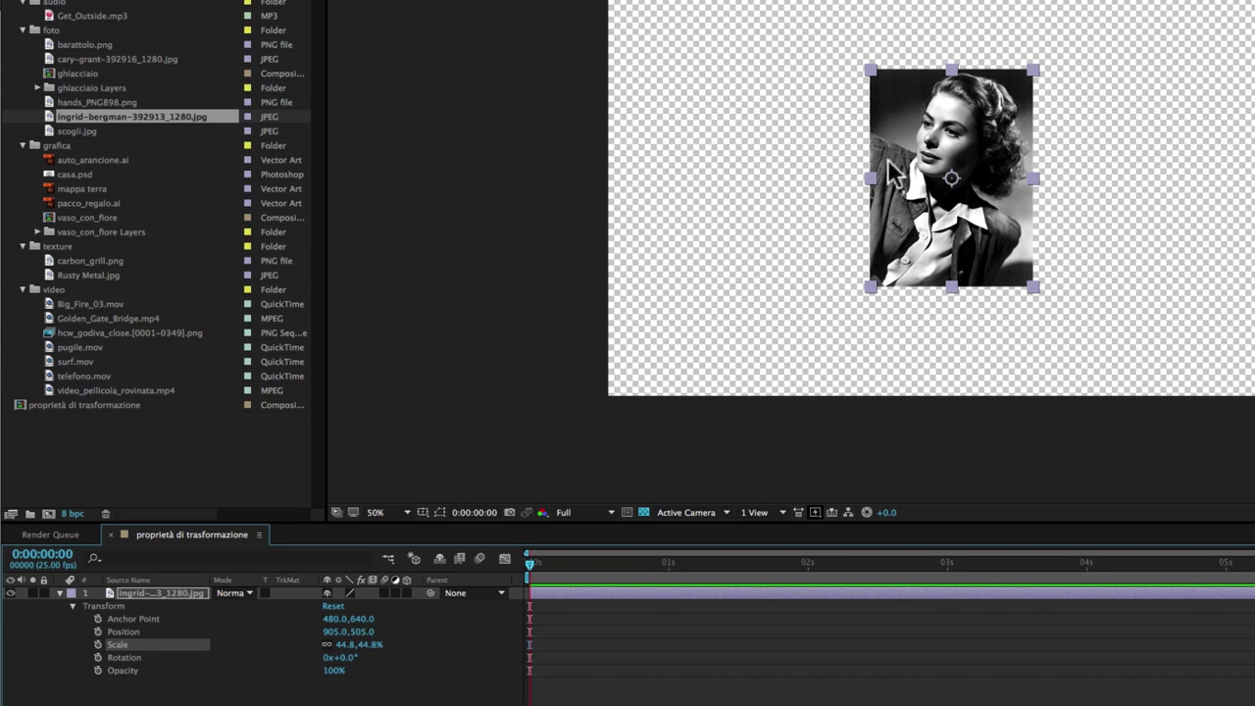
{"action": "left_click_drag", "start_coordinate": [341, 645], "coordinate": [338, 647]}
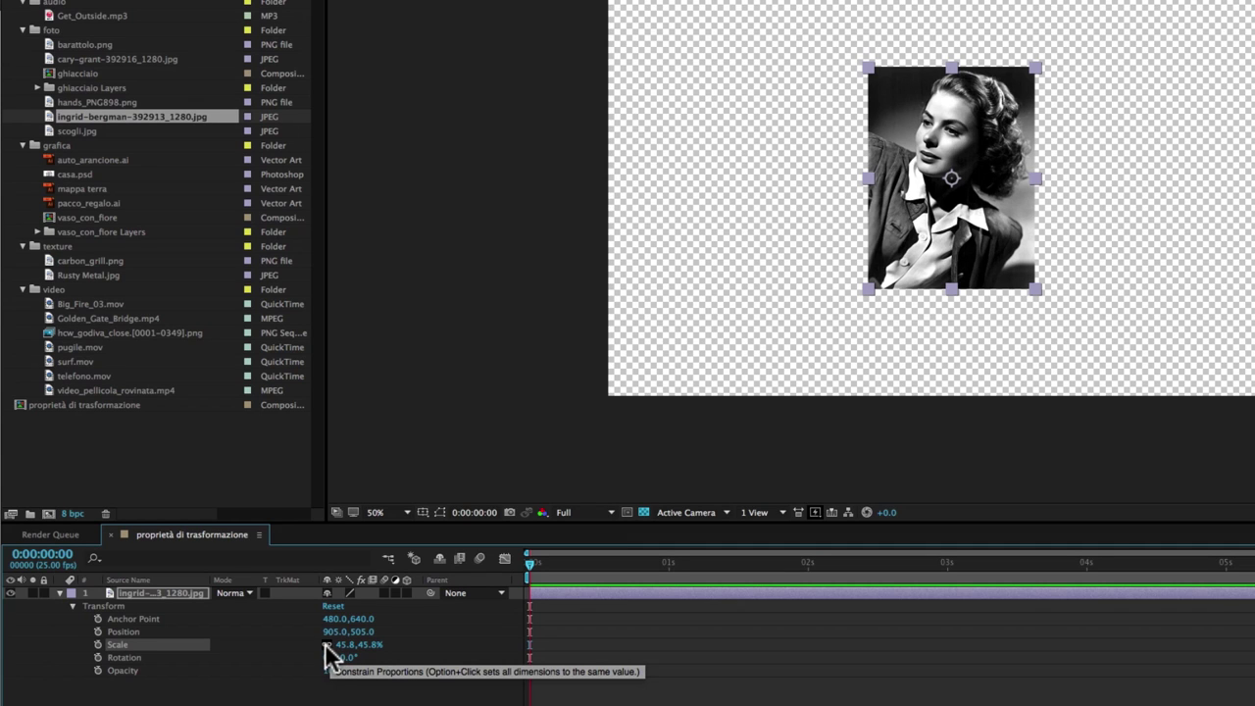
Stretch the portrait's Scale to 83.8 by 64.8% with the proportion link turned off.
{"action": "left_click_drag", "start_coordinate": [343, 646], "coordinate": [350, 645]}
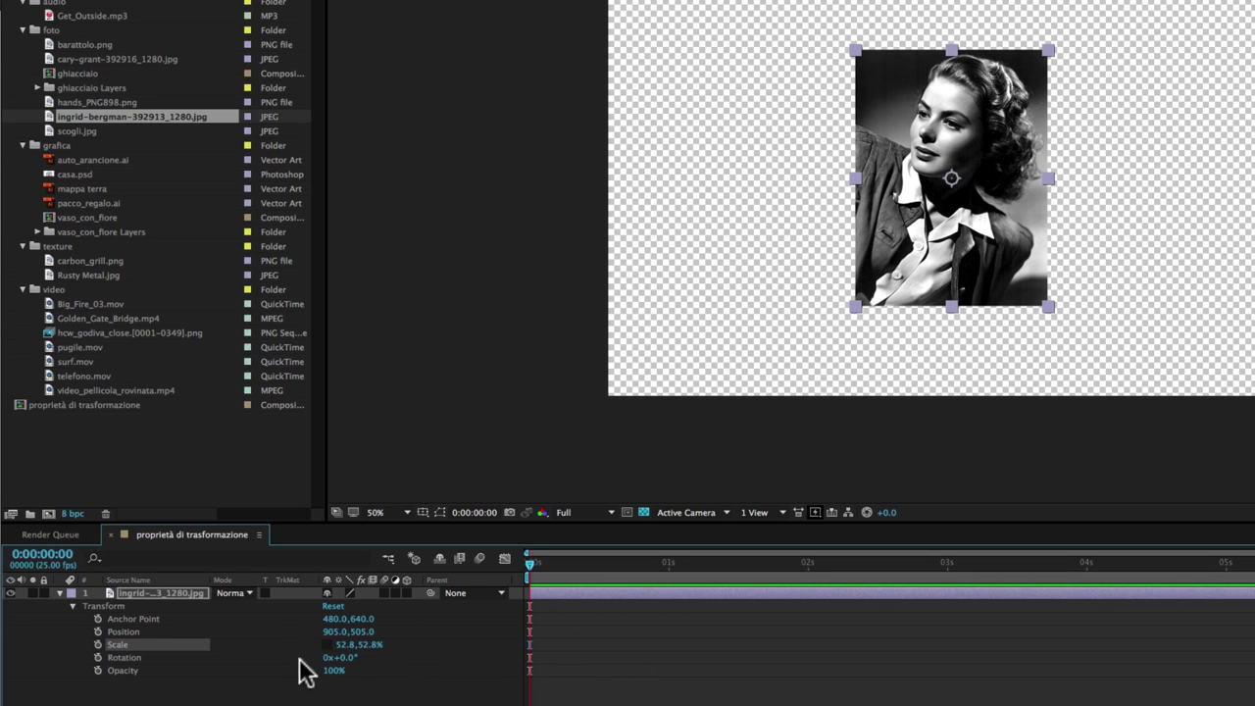
{"action": "mouse_move", "coordinate": [343, 647]}
{"action": "left_mouse_down"}
{"action": "mouse_move", "coordinate": [392, 638]}
{"action": "mouse_move", "coordinate": [328, 637]}
{"action": "mouse_move", "coordinate": [348, 660]}
{"action": "mouse_move", "coordinate": [381, 644]}
{"action": "mouse_move", "coordinate": [343, 651]}
{"action": "left_mouse_up"}
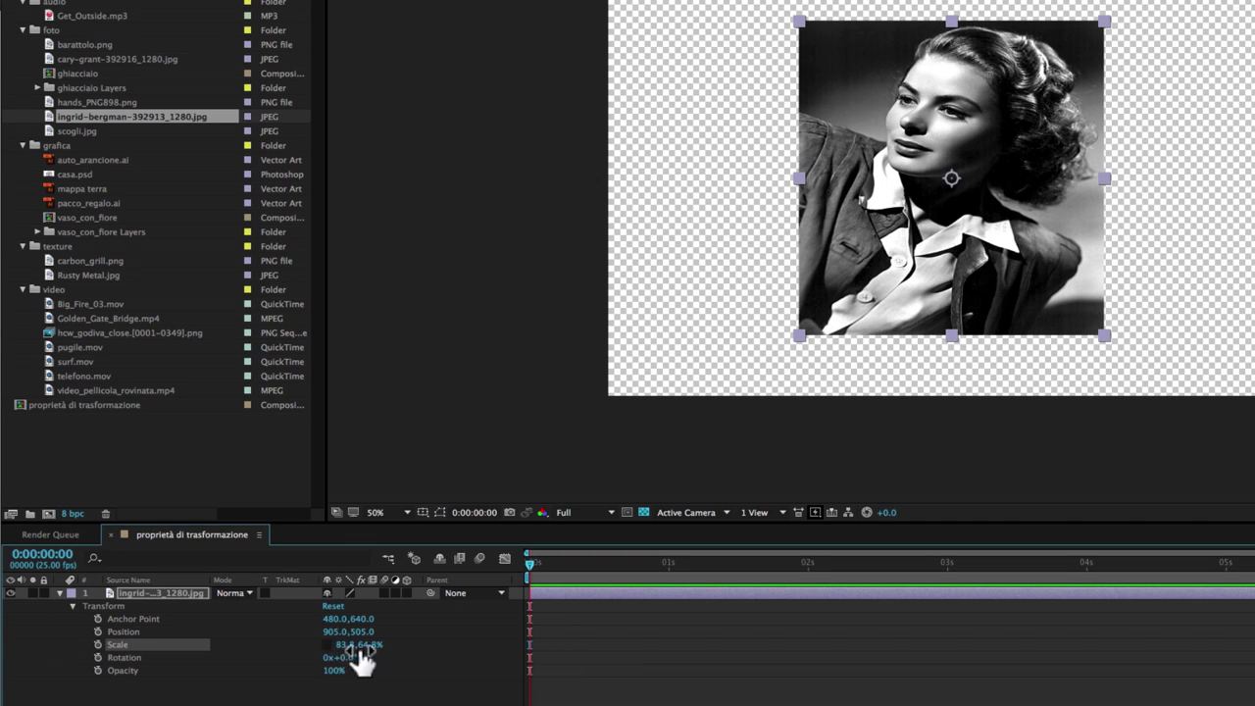
{"action": "left_click", "coordinate": [335, 647]}
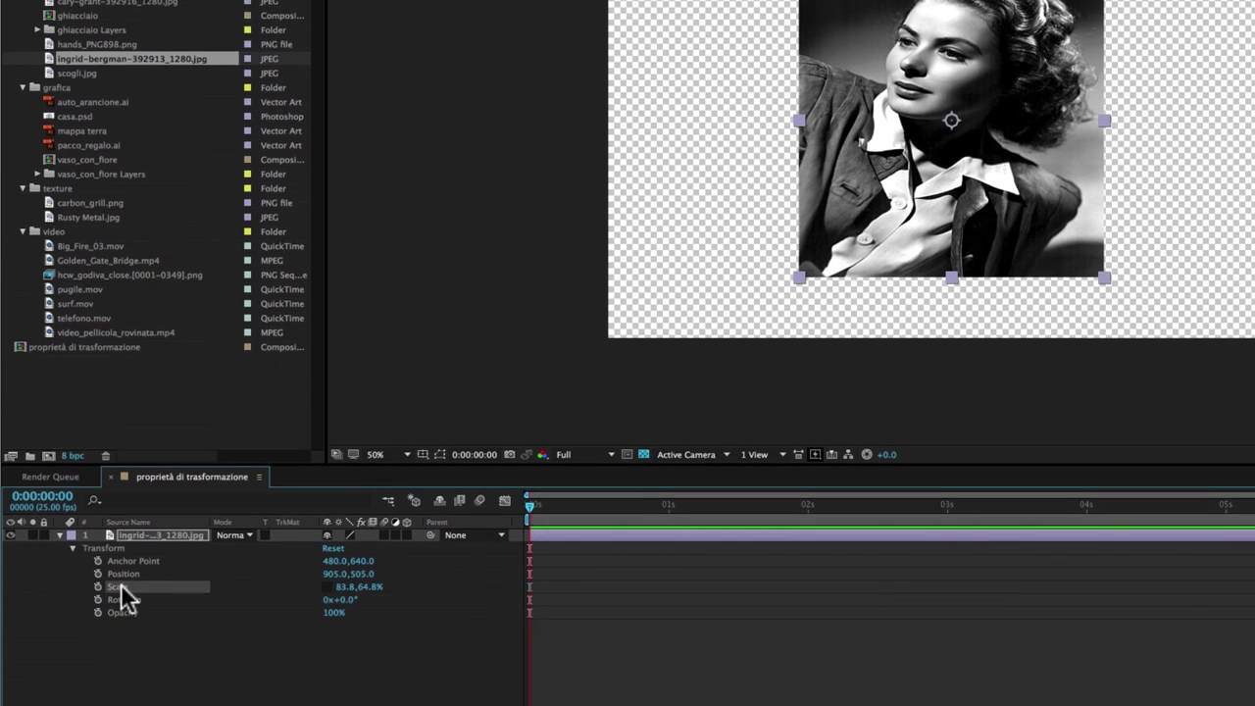
Reset the portrait's Scale to 100%, then shrink it evenly to 73%.
{"action": "right_click", "coordinate": [119, 646]}
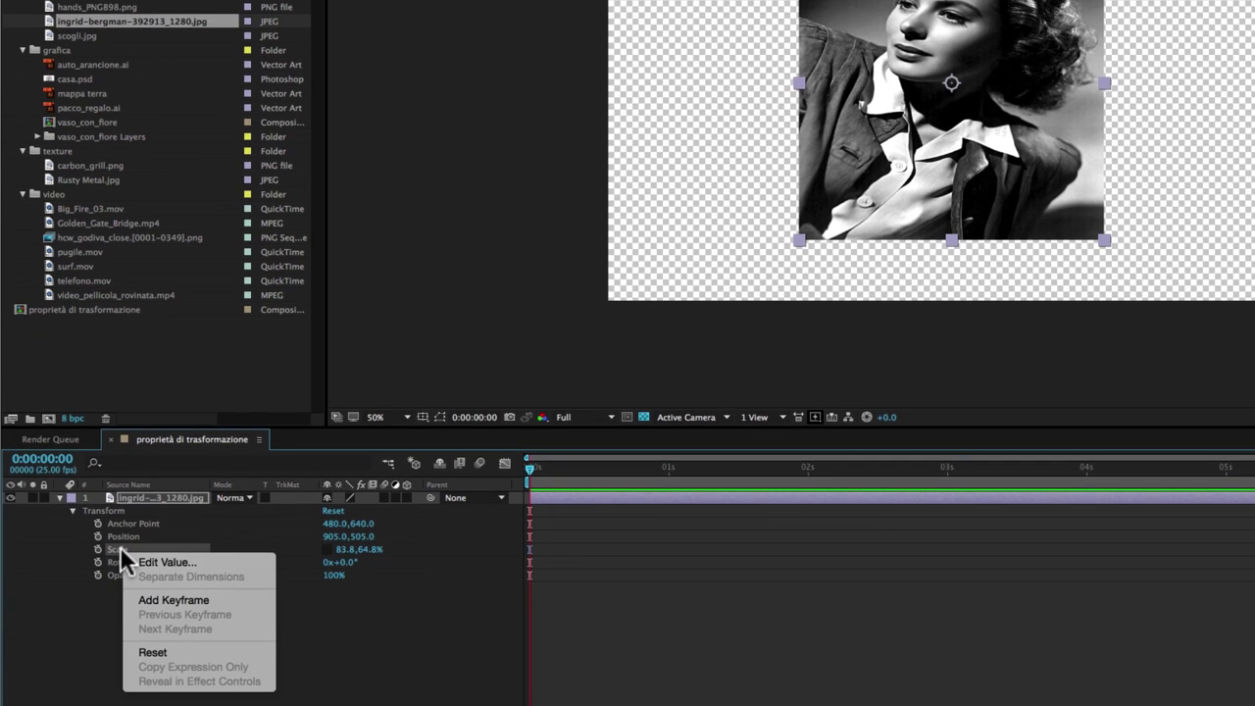
{"action": "left_click", "coordinate": [154, 654]}
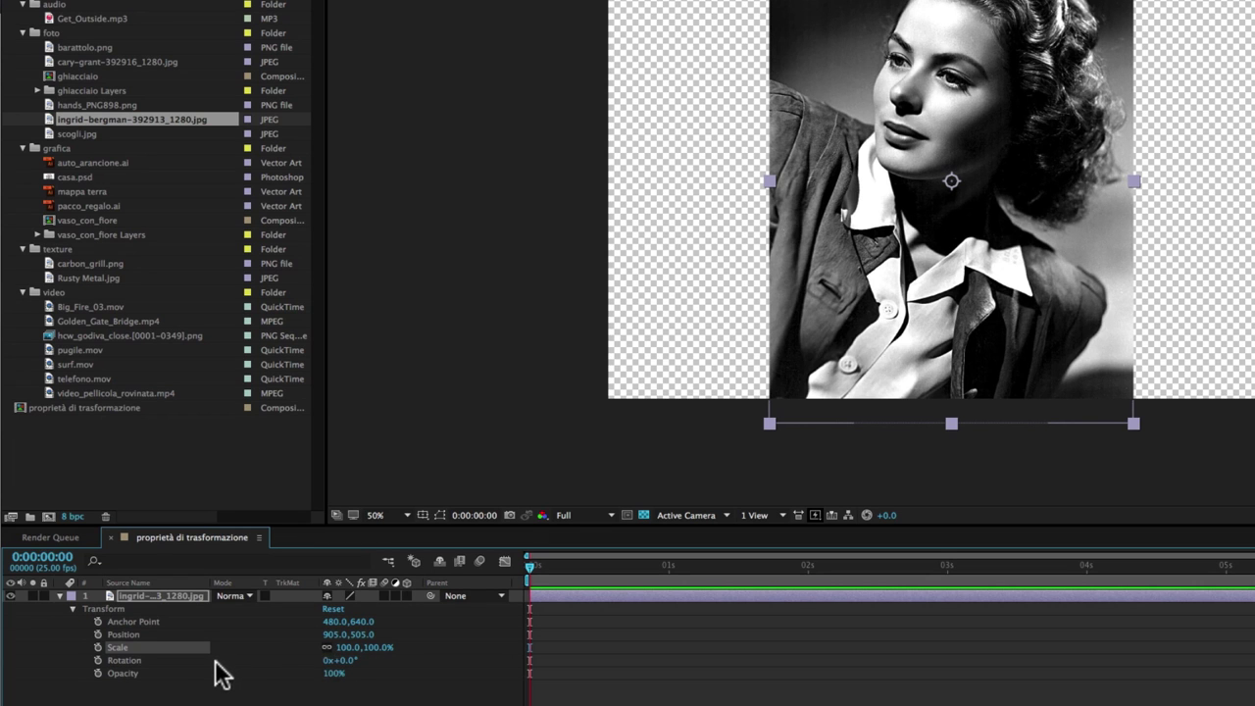
{"action": "mouse_move", "coordinate": [353, 647]}
{"action": "left_mouse_down"}
{"action": "mouse_move", "coordinate": [319, 645]}
{"action": "mouse_move", "coordinate": [339, 648]}
{"action": "left_mouse_up"}
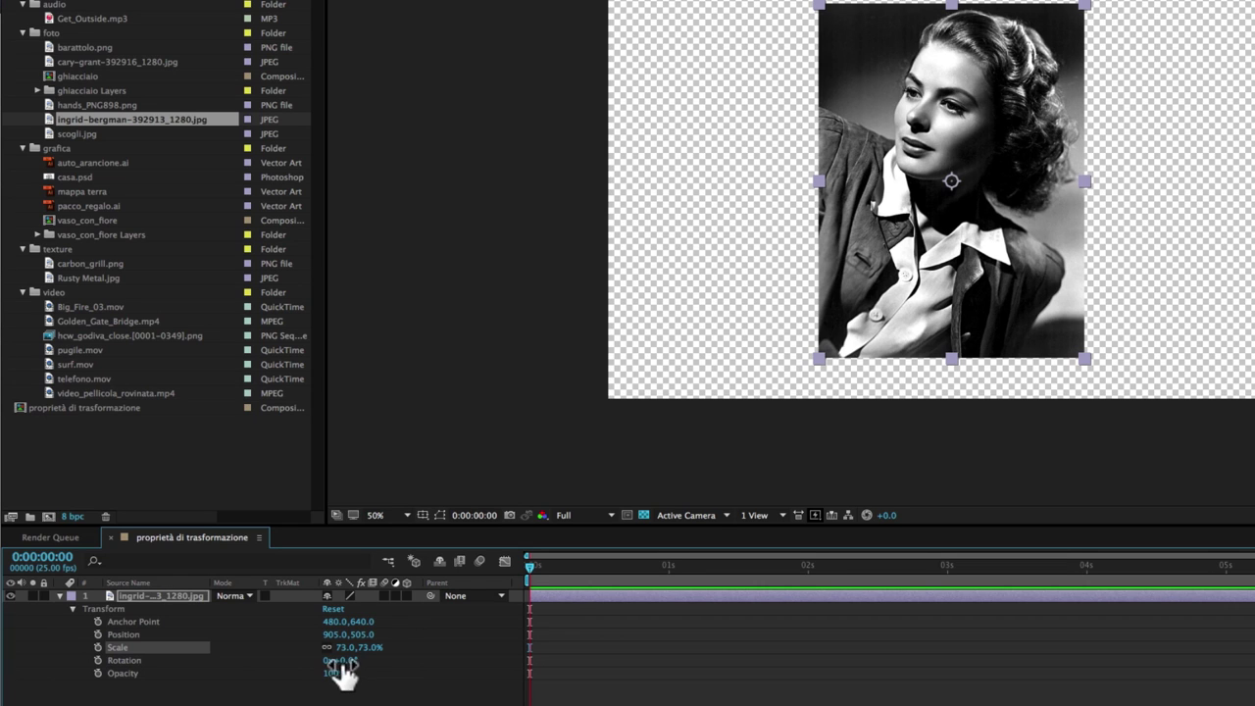
{"action": "left_click", "coordinate": [134, 660]}
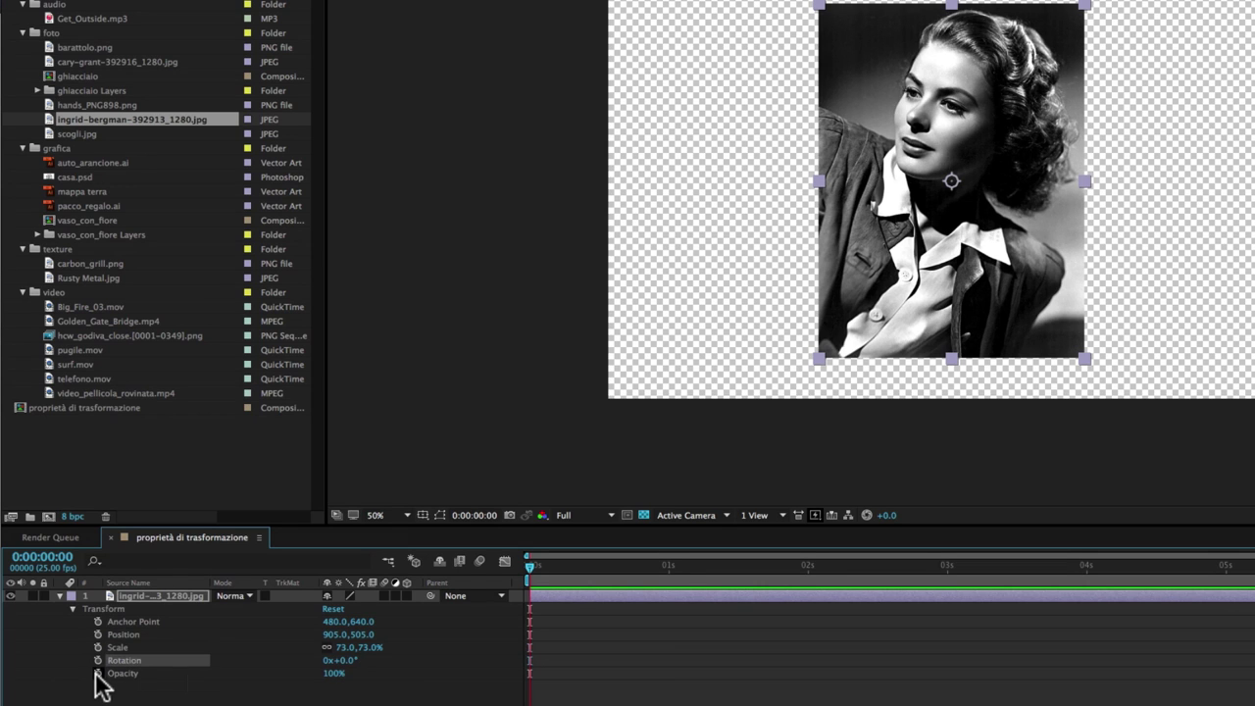
Scrub the Rotation degrees to tilt the portrait clockwise to about 38° and back.
{"action": "left_click", "coordinate": [328, 661]}
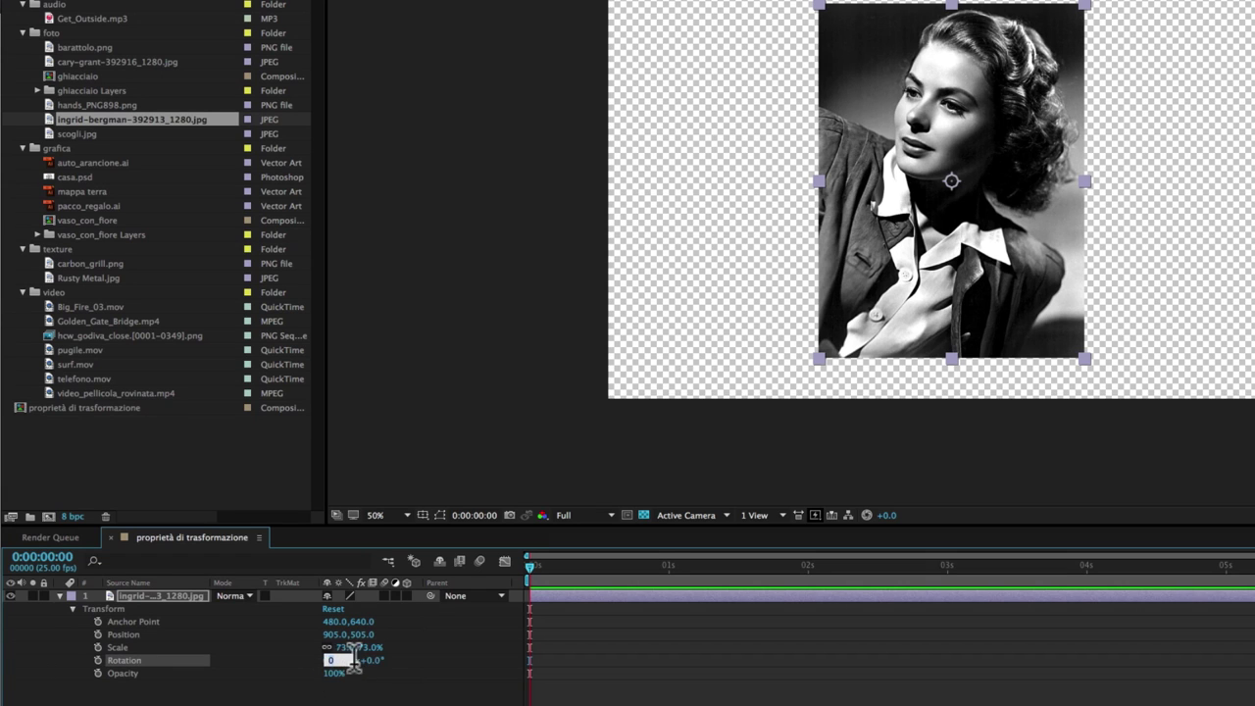
{"action": "left_click", "coordinate": [366, 677]}
{"action": "left_click", "coordinate": [348, 662]}
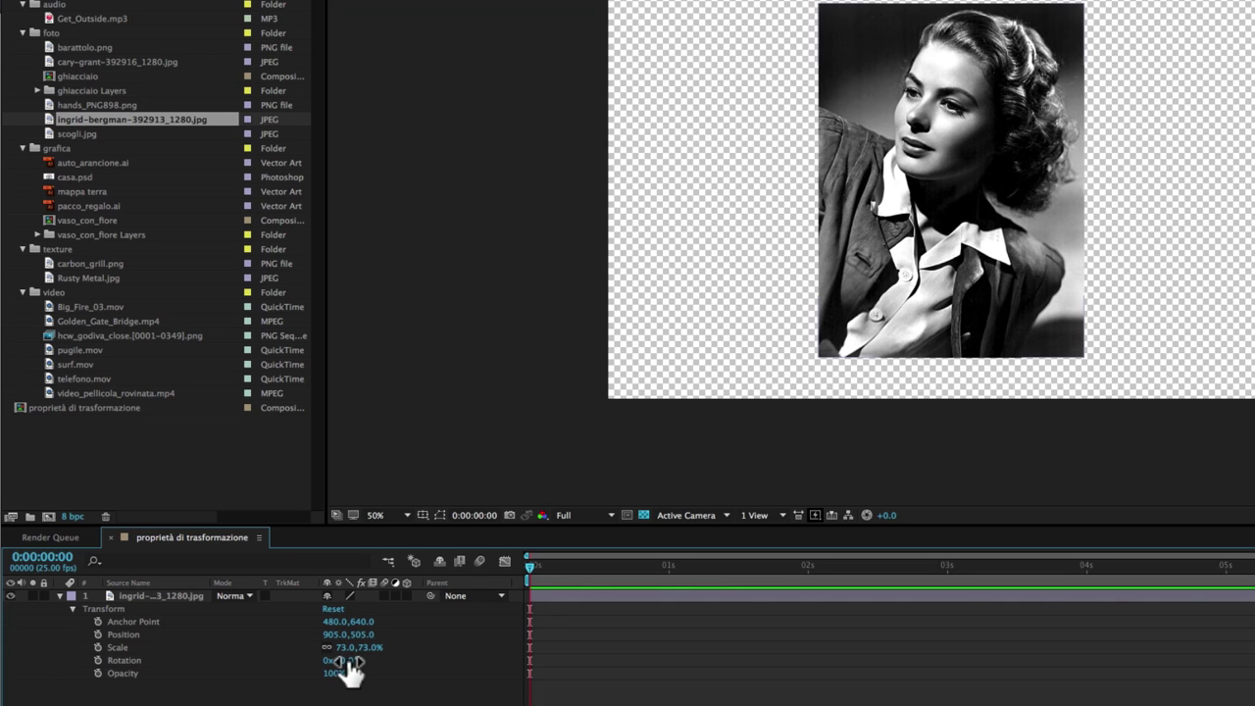
{"action": "left_click_drag", "start_coordinate": [349, 662], "coordinate": [619, 656]}
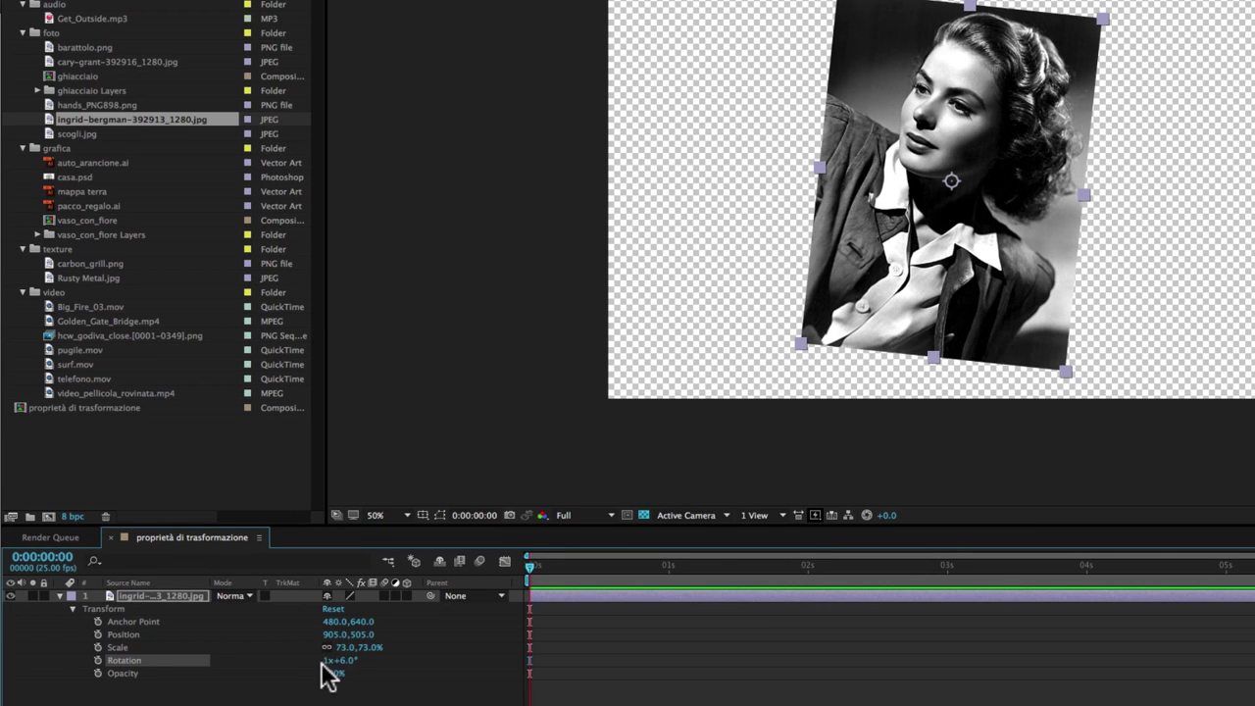
{"action": "left_click_drag", "start_coordinate": [350, 670], "coordinate": [339, 677]}
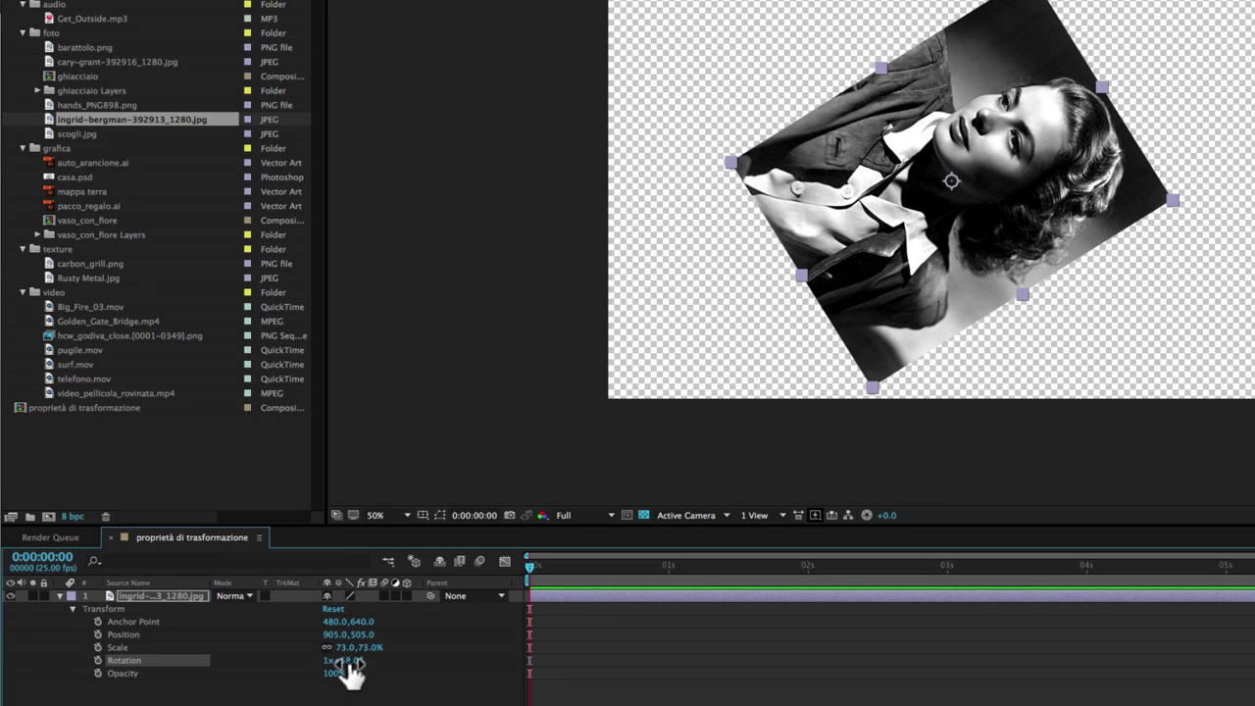
{"action": "left_click_drag", "start_coordinate": [348, 662], "coordinate": [355, 667]}
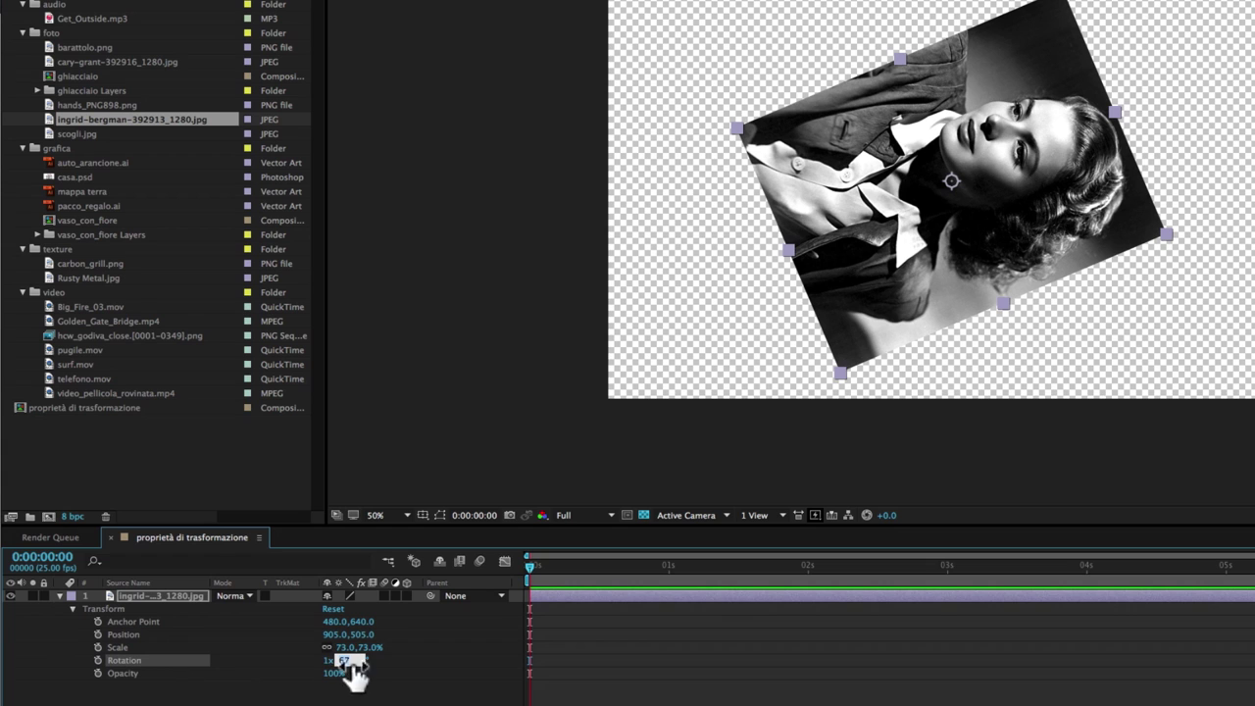
Try further tilts up to one turn plus 44°, then set Rotation back to 0°.
{"action": "key", "text": "ctrl+shift+a"}
{"action": "left_click_drag", "start_coordinate": [348, 662], "coordinate": [299, 683]}
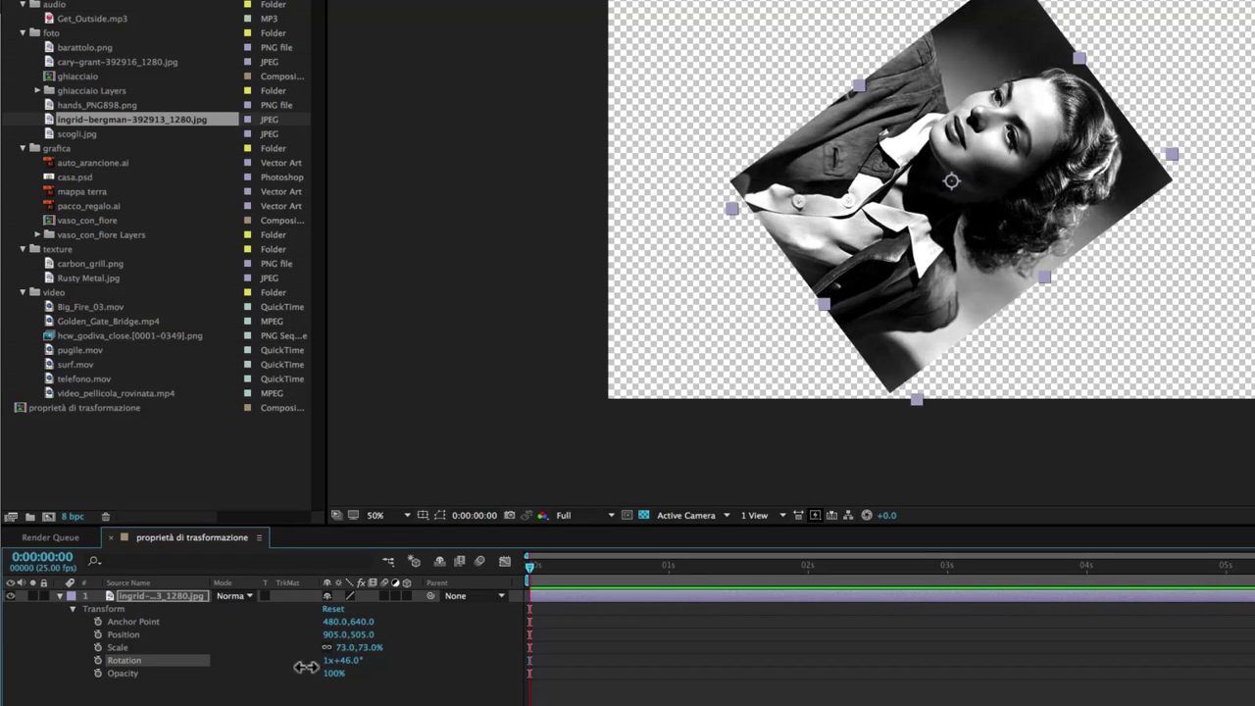
{"action": "mouse_move", "coordinate": [354, 661]}
{"action": "left_mouse_down"}
{"action": "mouse_move", "coordinate": [465, 660]}
{"action": "mouse_move", "coordinate": [142, 699]}
{"action": "left_mouse_up"}
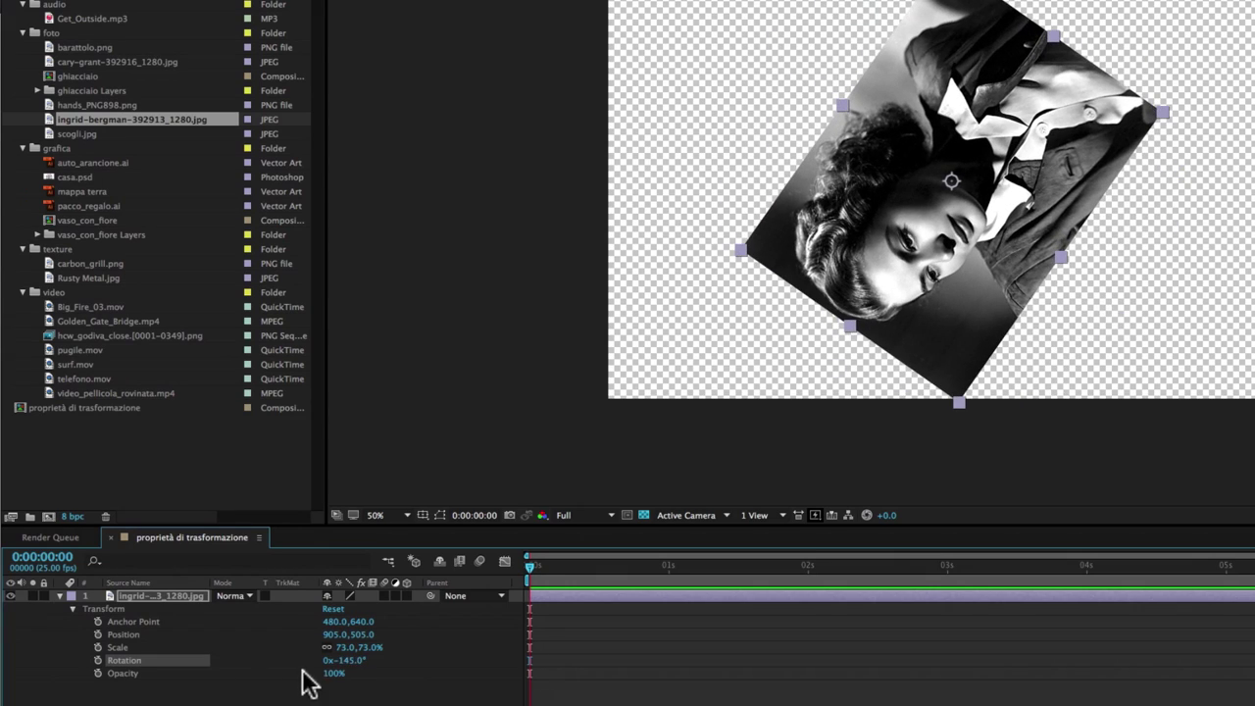
{"action": "mouse_move", "coordinate": [351, 661]}
{"action": "left_mouse_down"}
{"action": "mouse_move", "coordinate": [204, 680]}
{"action": "mouse_move", "coordinate": [260, 680]}
{"action": "left_mouse_up"}
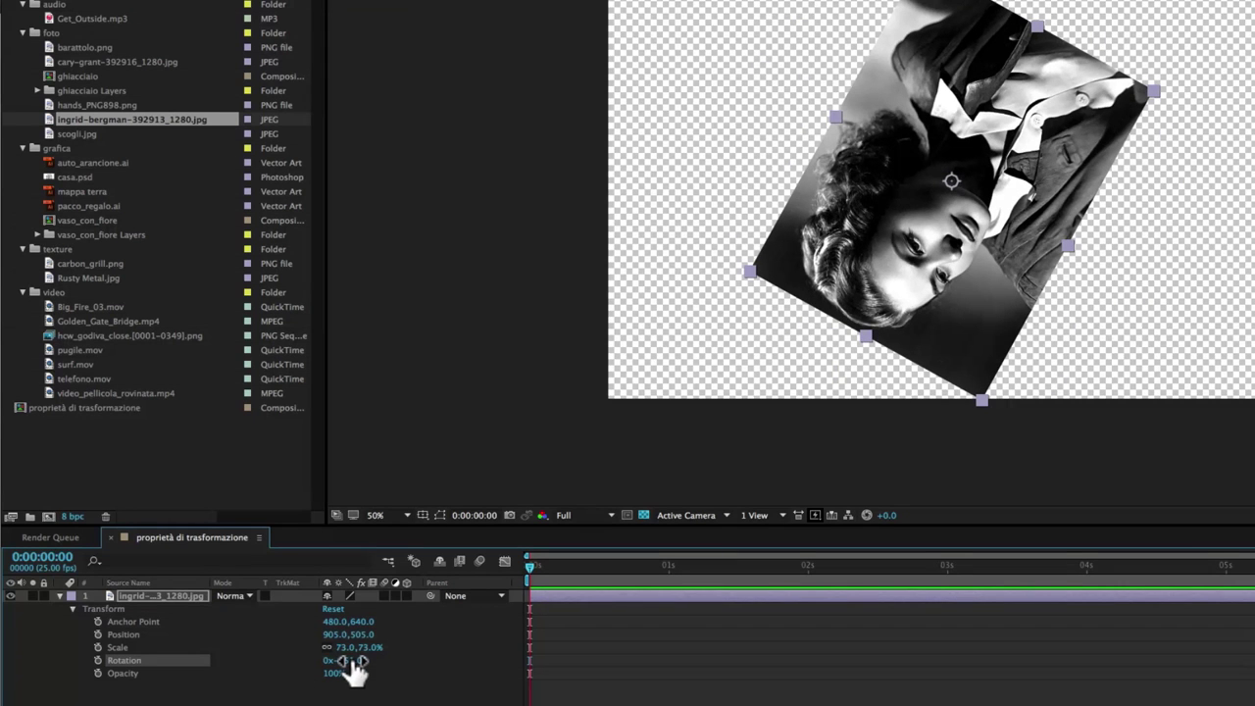
{"action": "mouse_move", "coordinate": [358, 672]}
{"action": "left_mouse_down"}
{"action": "mouse_move", "coordinate": [421, 658]}
{"action": "mouse_move", "coordinate": [366, 667]}
{"action": "left_mouse_up"}
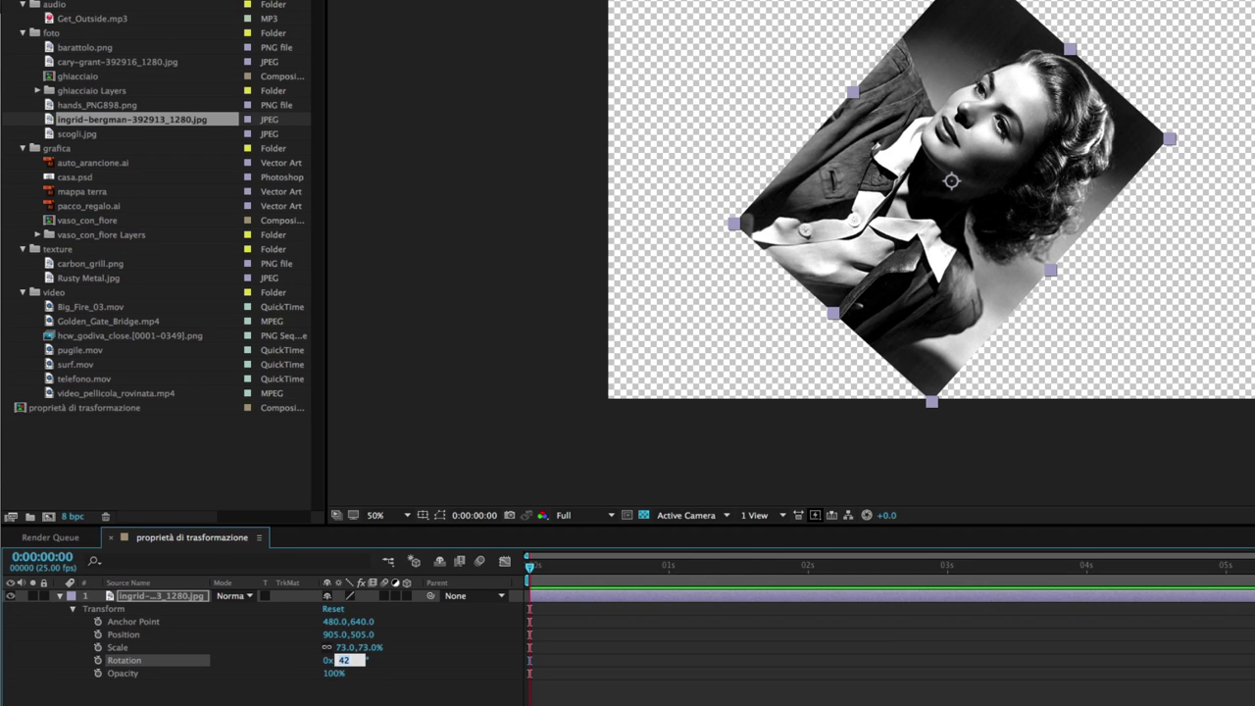
{"action": "type", "text": "0"}
{"action": "key", "text": "Return"}
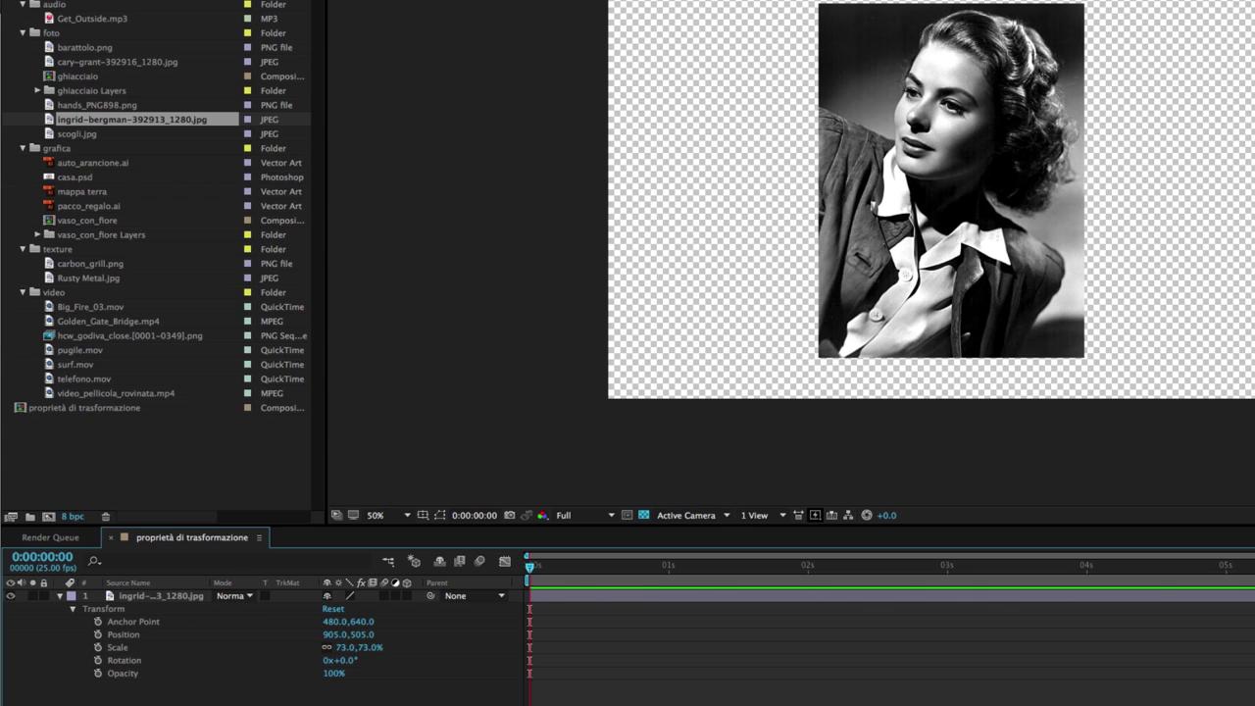
{"action": "left_click", "coordinate": [333, 675]}
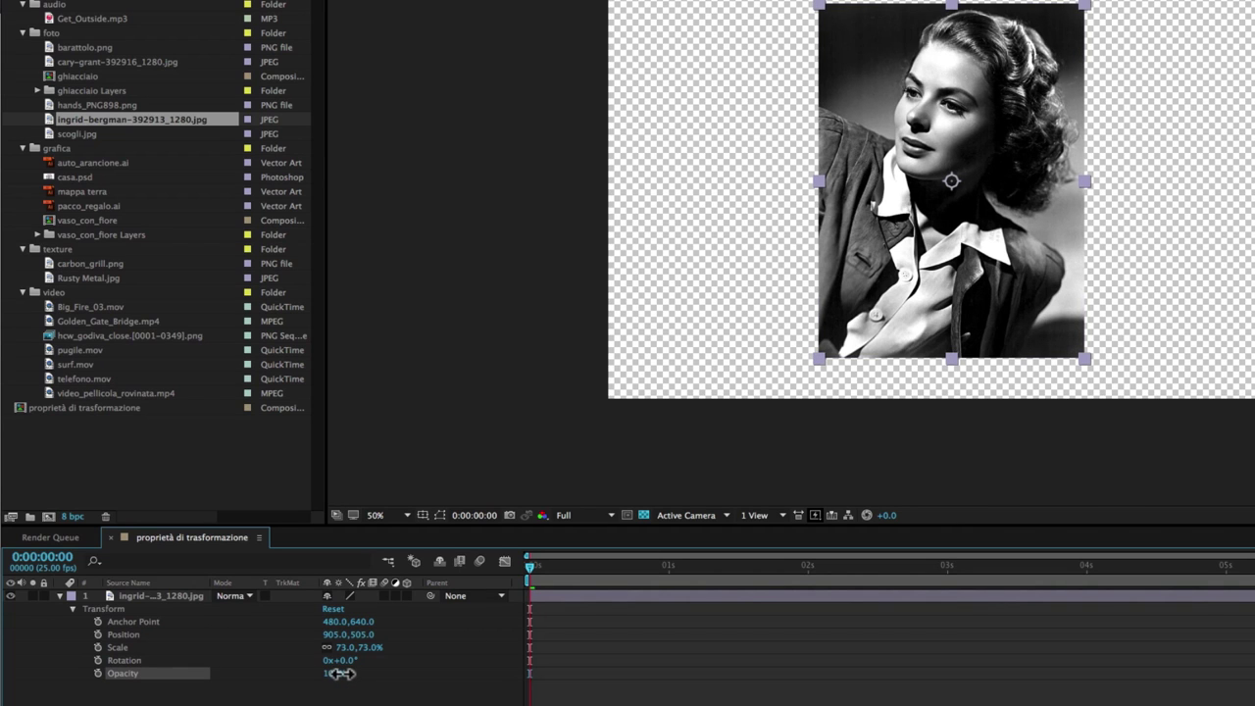
{"action": "left_click_drag", "start_coordinate": [338, 673], "coordinate": [323, 674]}
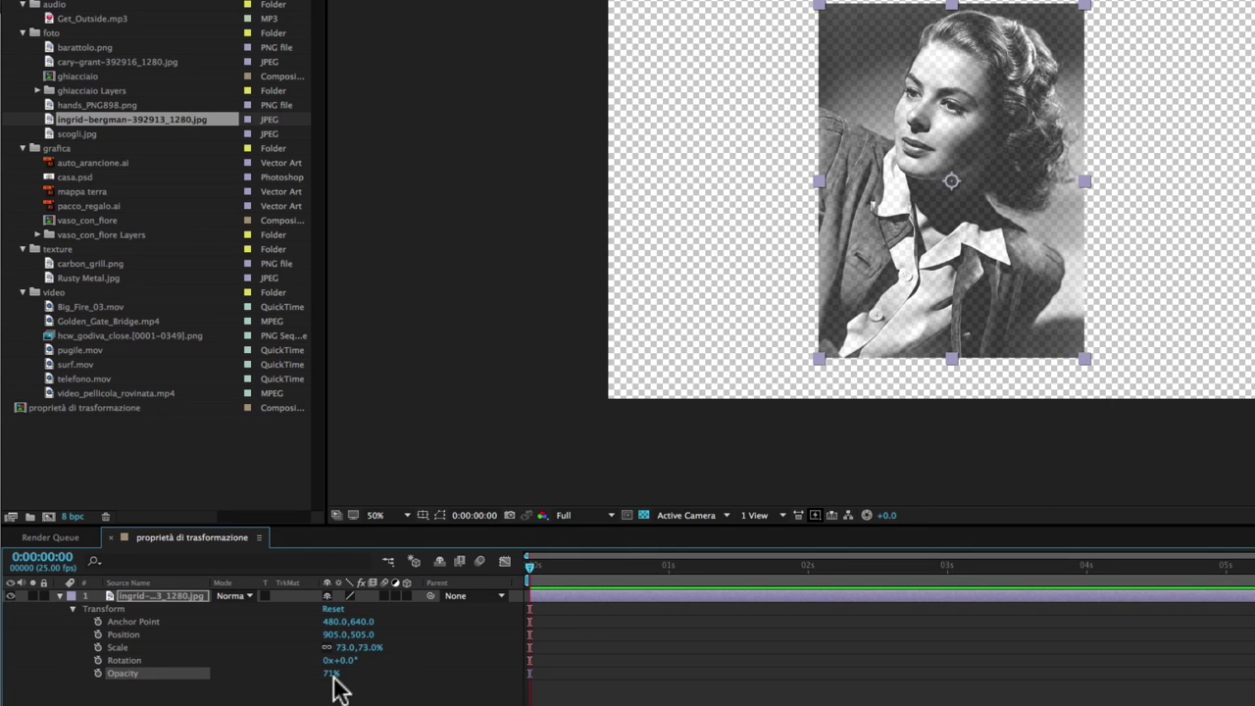
{"action": "left_click_drag", "start_coordinate": [329, 674], "coordinate": [278, 683]}
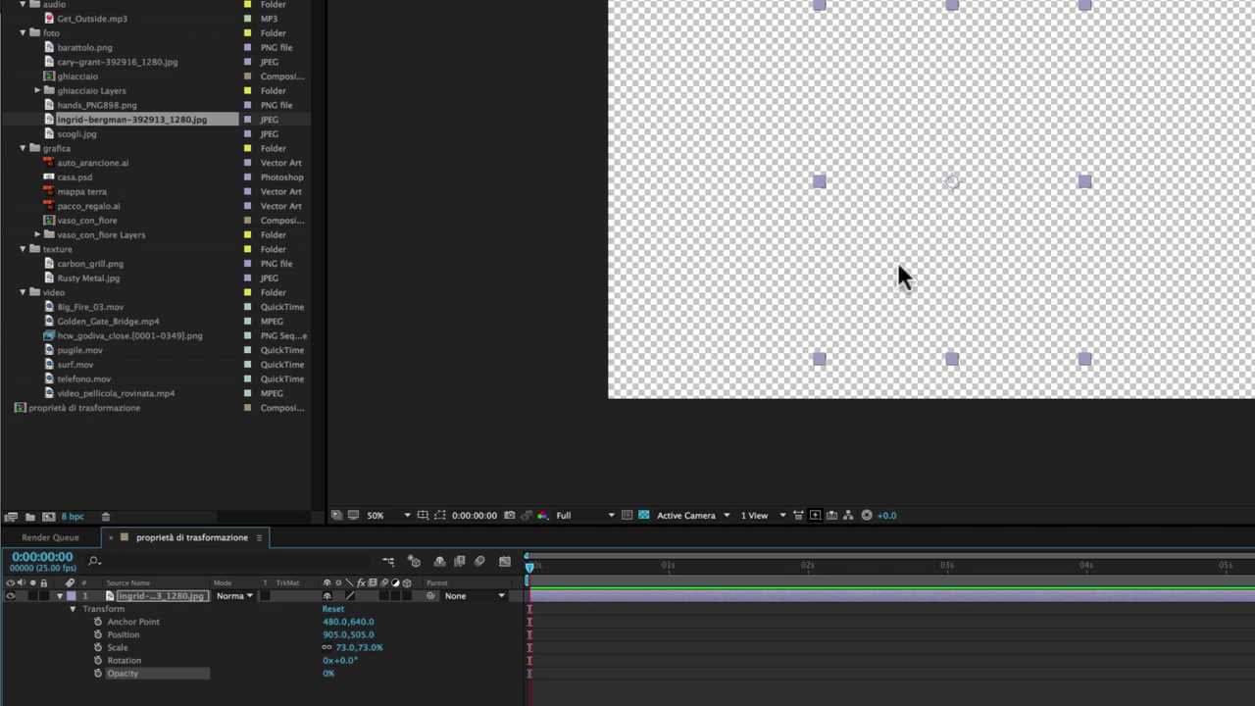
{"action": "left_click_drag", "start_coordinate": [310, 676], "coordinate": [298, 675]}
{"action": "left_click_drag", "start_coordinate": [326, 674], "coordinate": [406, 675]}
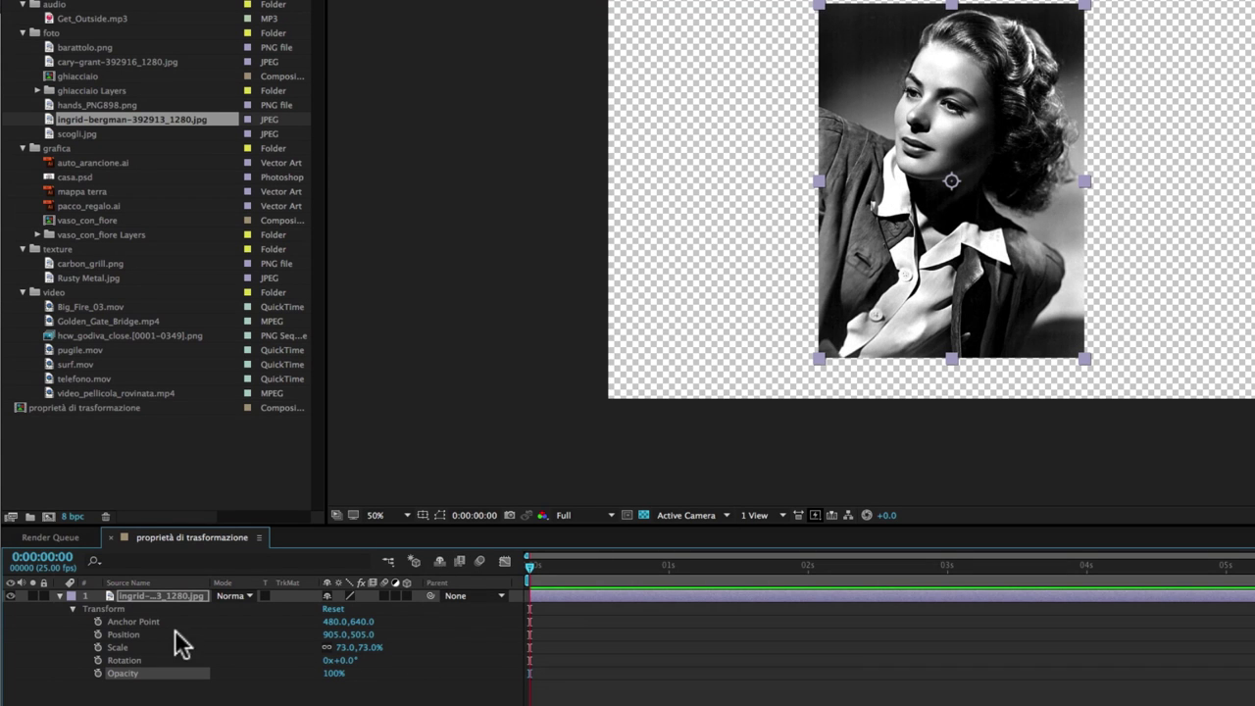
Scrub the portrait's Scale down and back up to a uniform 74%.
{"action": "left_click", "coordinate": [137, 622]}
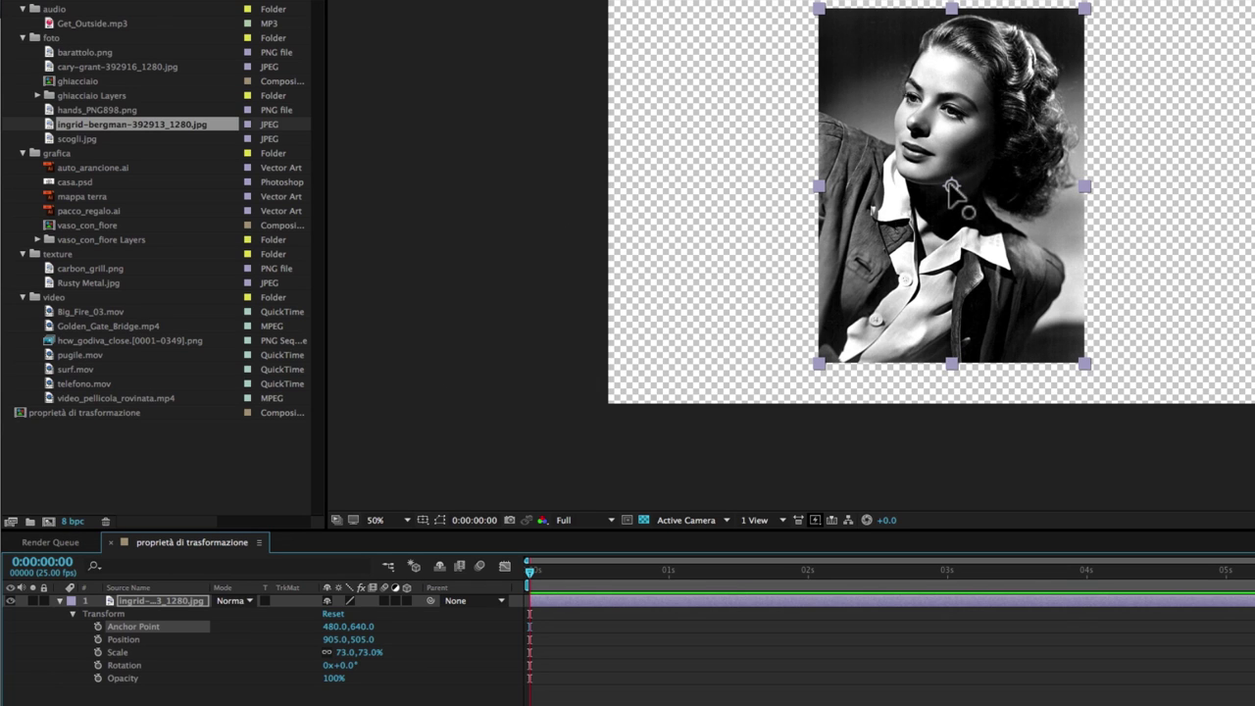
{"action": "left_click", "coordinate": [115, 652]}
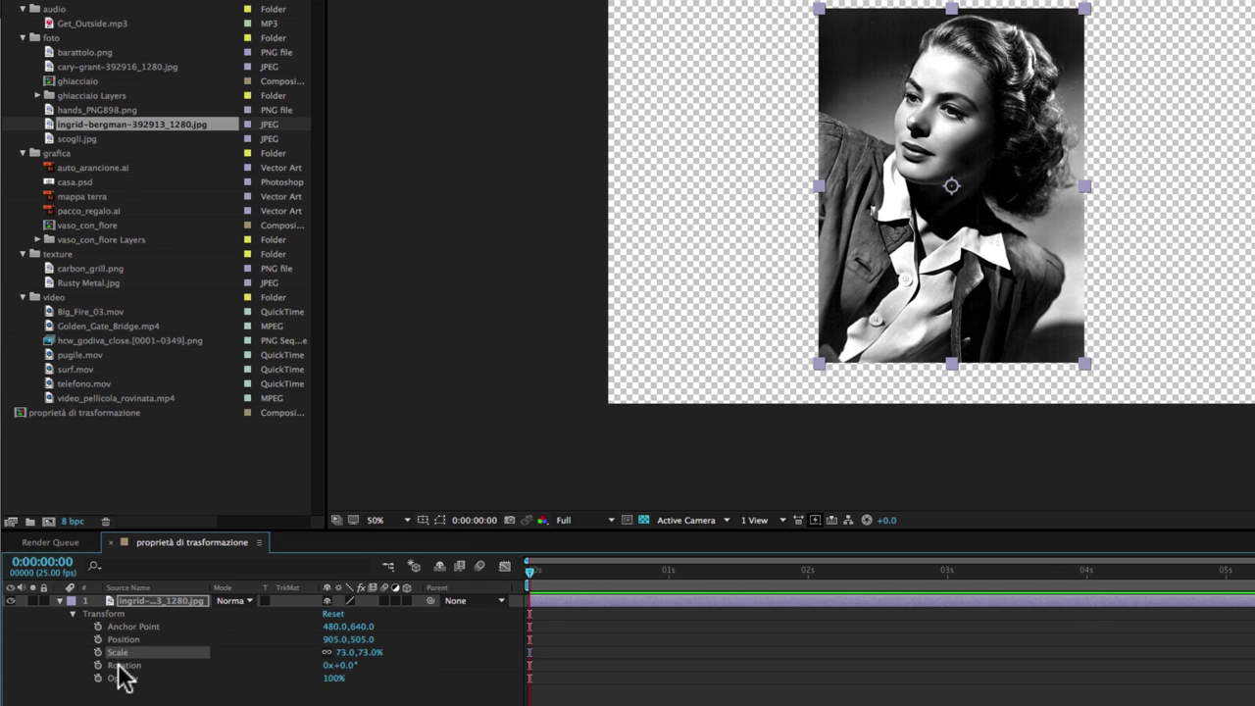
{"action": "left_click", "coordinate": [121, 666]}
{"action": "left_click", "coordinate": [120, 653]}
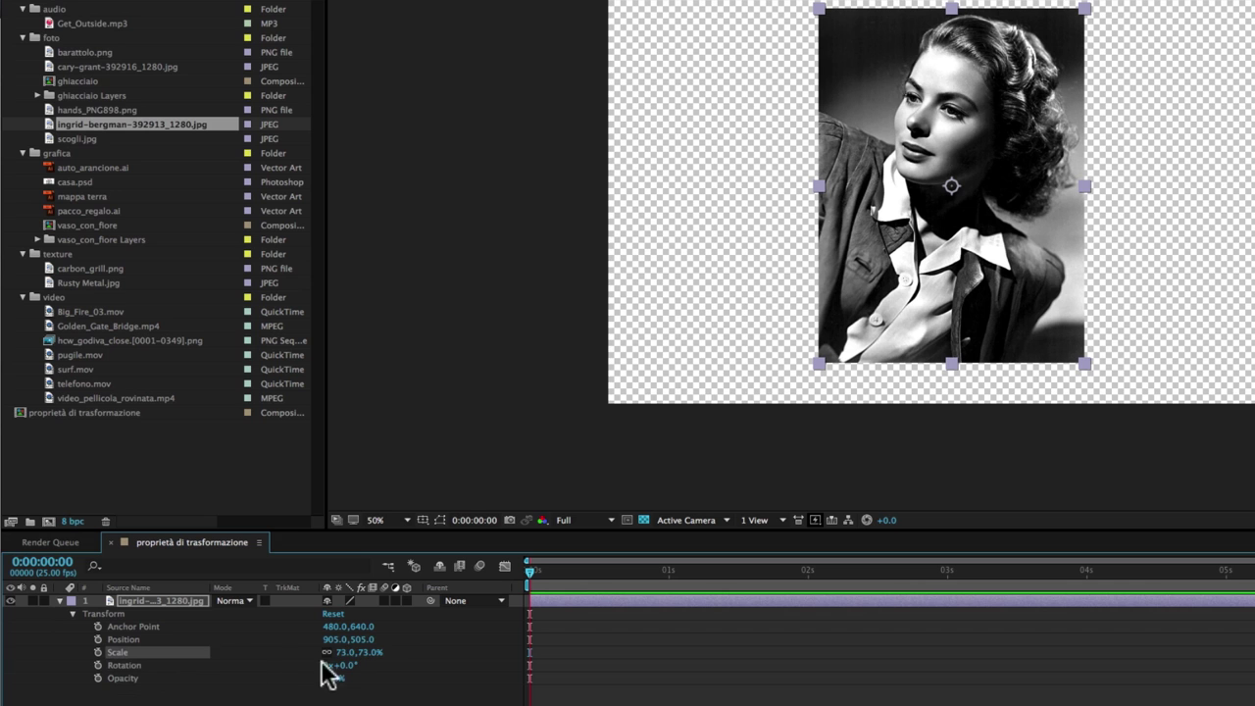
{"action": "left_click_drag", "start_coordinate": [364, 654], "coordinate": [331, 652]}
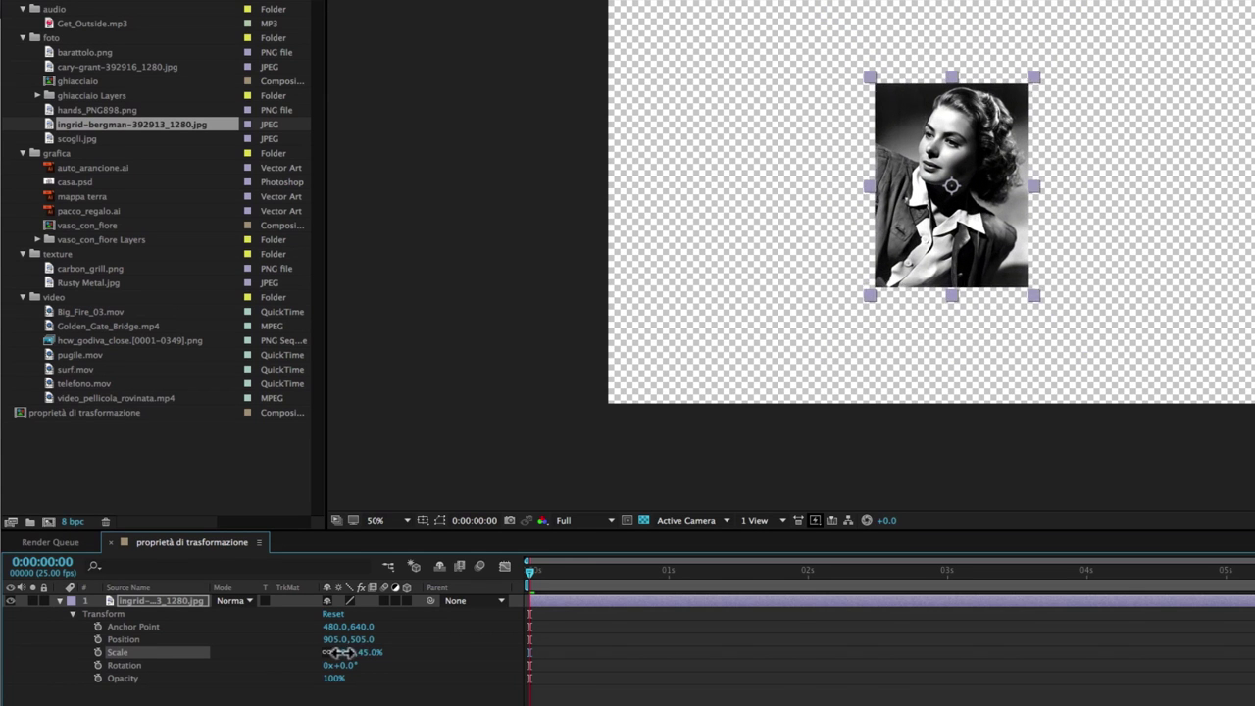
{"action": "left_click_drag", "start_coordinate": [332, 652], "coordinate": [370, 651]}
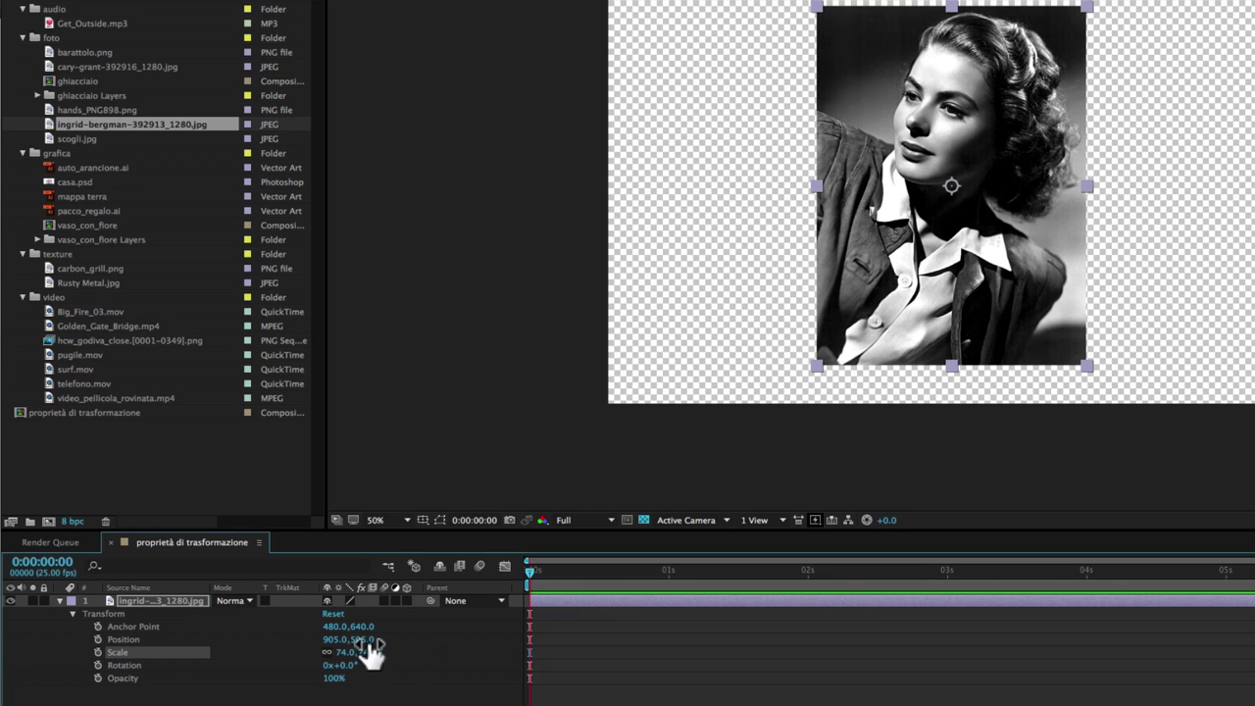
Tilt the portrait to about 56° with Rotation, then return it to 0°.
{"action": "left_click_drag", "start_coordinate": [350, 667], "coordinate": [381, 659]}
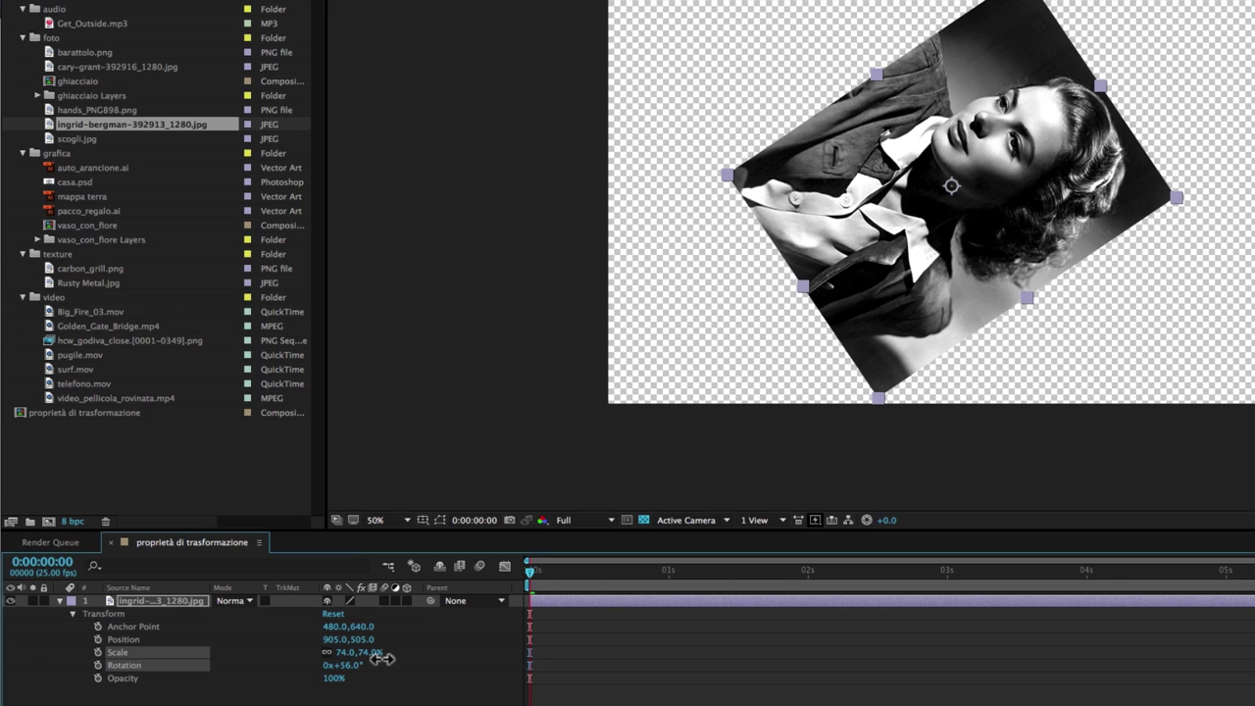
{"action": "mouse_move", "coordinate": [381, 659]}
{"action": "left_mouse_down"}
{"action": "mouse_move", "coordinate": [334, 665]}
{"action": "mouse_move", "coordinate": [359, 672]}
{"action": "left_mouse_up"}
{"action": "left_click", "coordinate": [350, 663]}
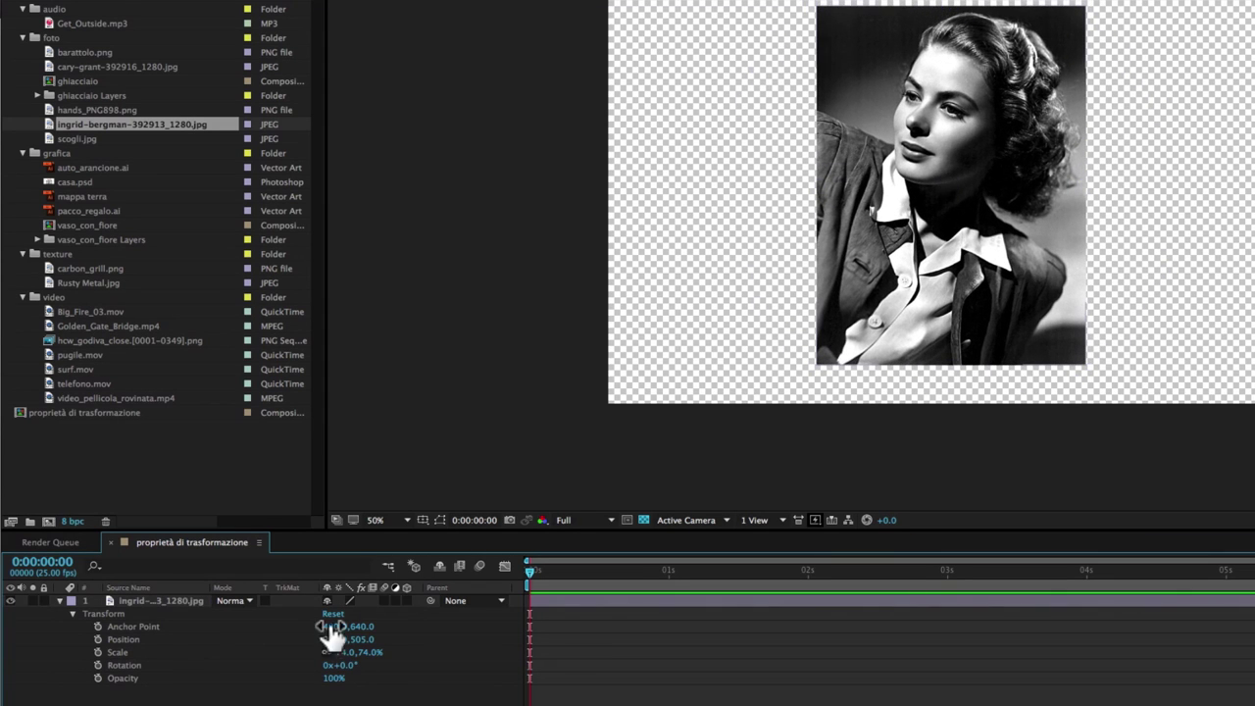
Scrub Anchor Point X from 480 down to 0, putting the anchor on the portrait's left edge.
{"action": "left_click", "coordinate": [144, 626]}
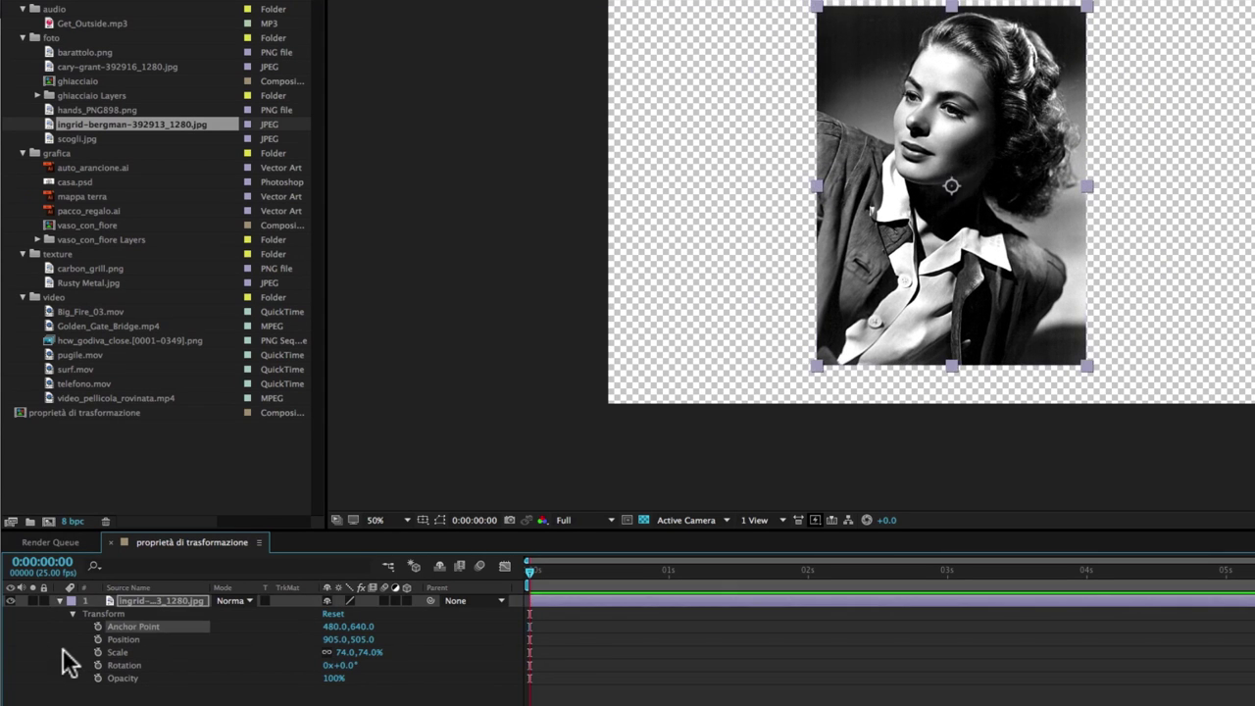
{"action": "left_click", "coordinate": [334, 631]}
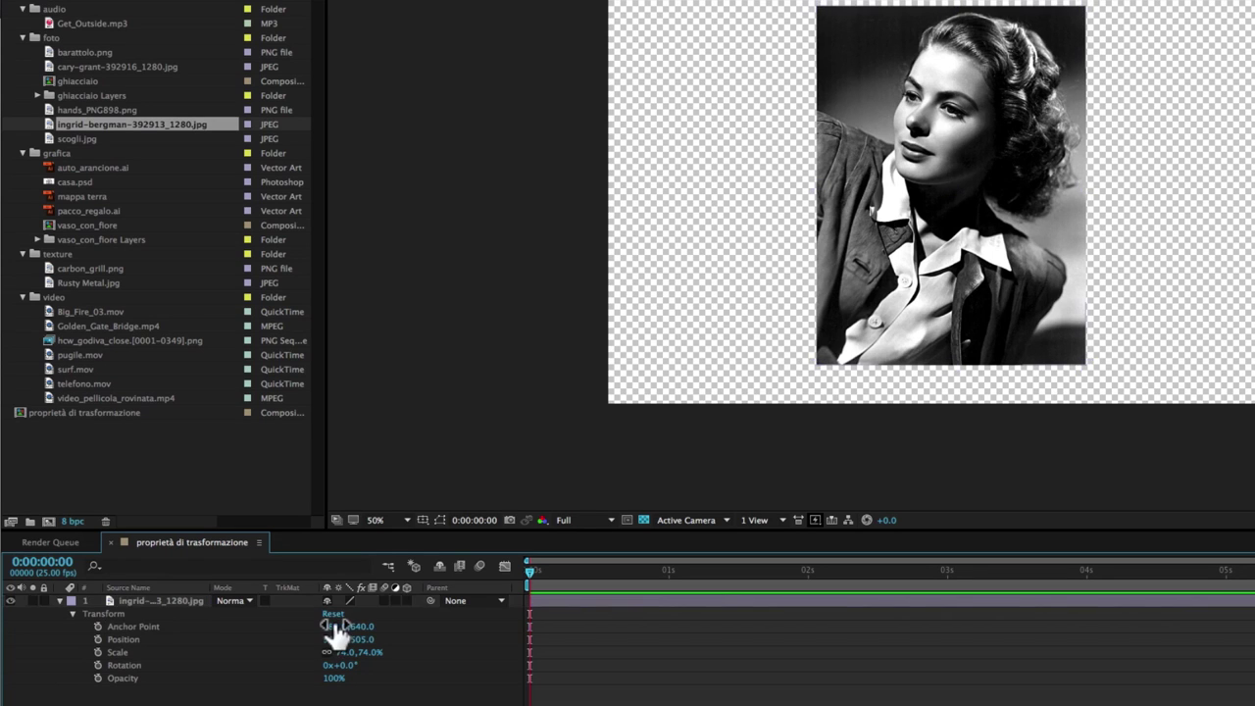
{"action": "left_click_drag", "start_coordinate": [334, 626], "coordinate": [249, 627]}
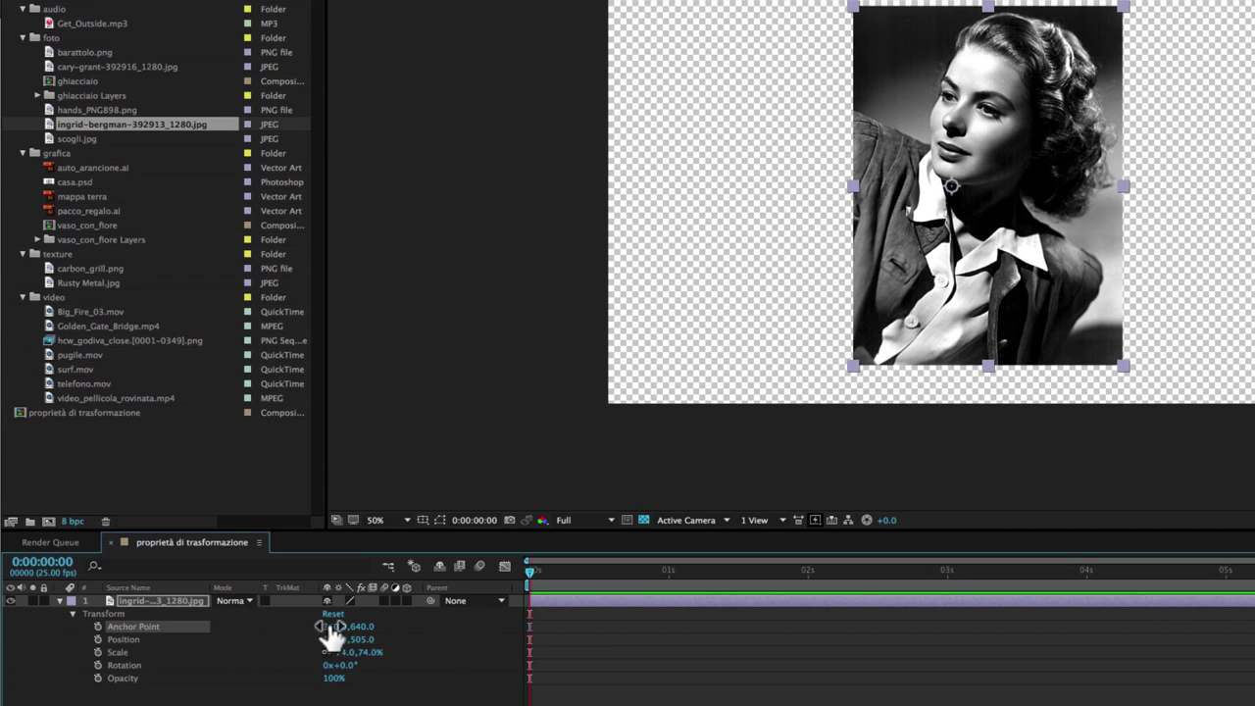
{"action": "left_click_drag", "start_coordinate": [325, 625], "coordinate": [255, 618]}
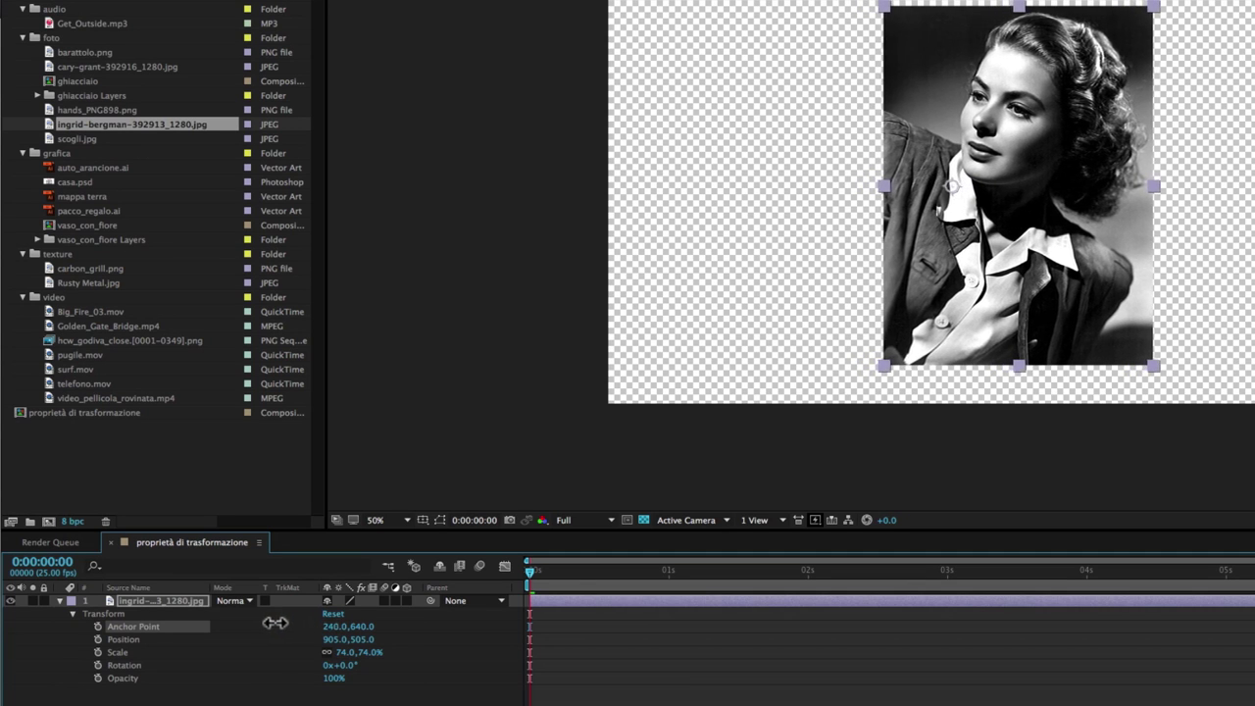
{"action": "left_click_drag", "start_coordinate": [255, 618], "coordinate": [187, 619]}
{"action": "left_click_drag", "start_coordinate": [333, 625], "coordinate": [234, 616]}
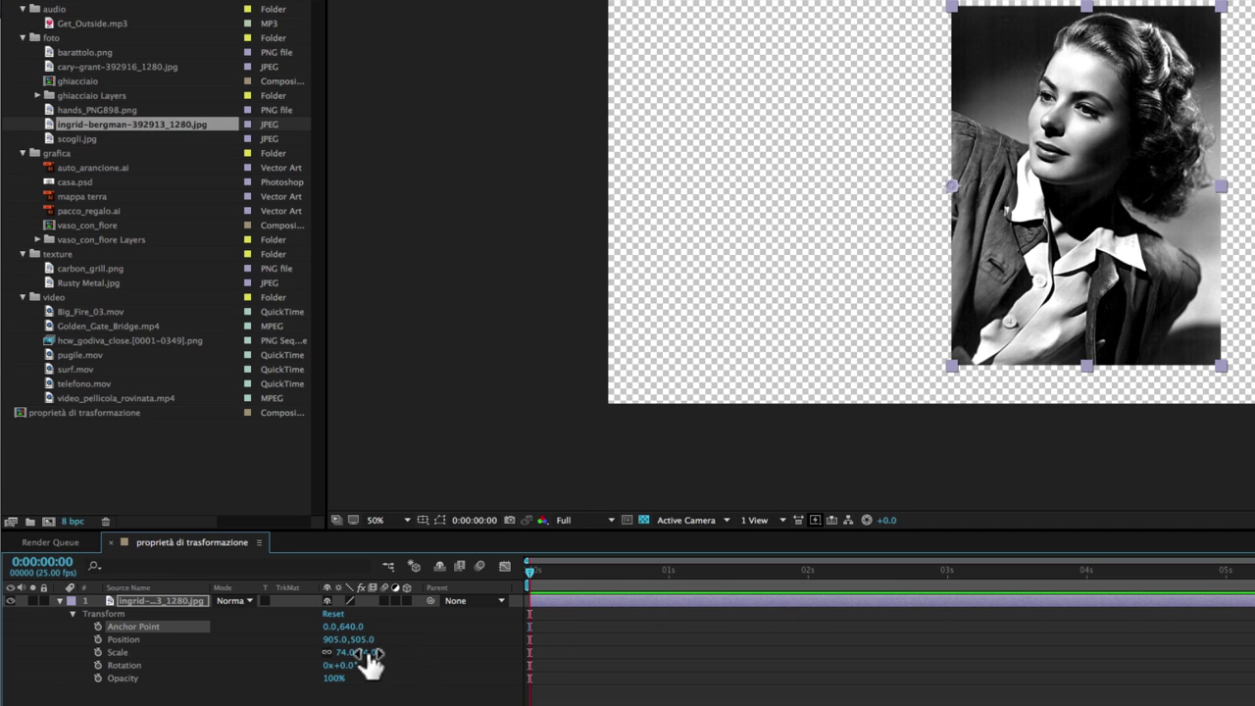
Scale the portrait to 65% around its left-edge anchor, then test rotation and return it to 0°.
{"action": "left_click_drag", "start_coordinate": [368, 652], "coordinate": [328, 655]}
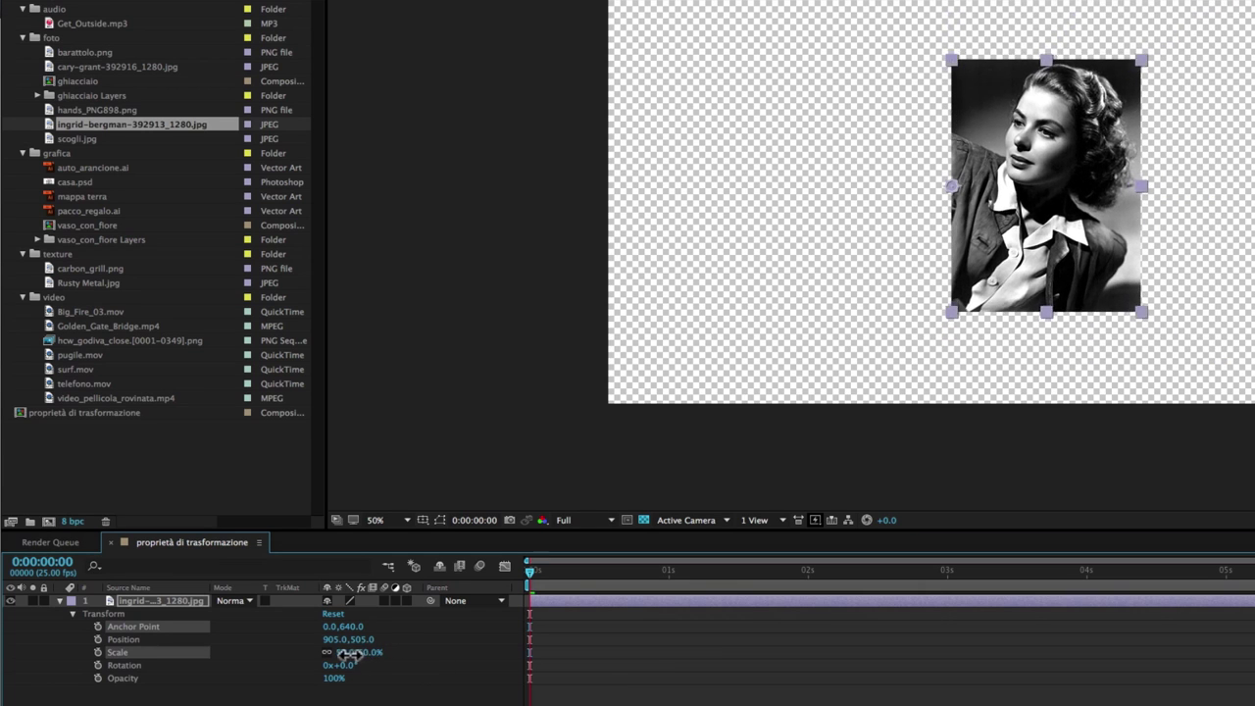
{"action": "mouse_move", "coordinate": [333, 655]}
{"action": "left_mouse_down"}
{"action": "mouse_move", "coordinate": [339, 647]}
{"action": "mouse_move", "coordinate": [320, 651]}
{"action": "left_mouse_up"}
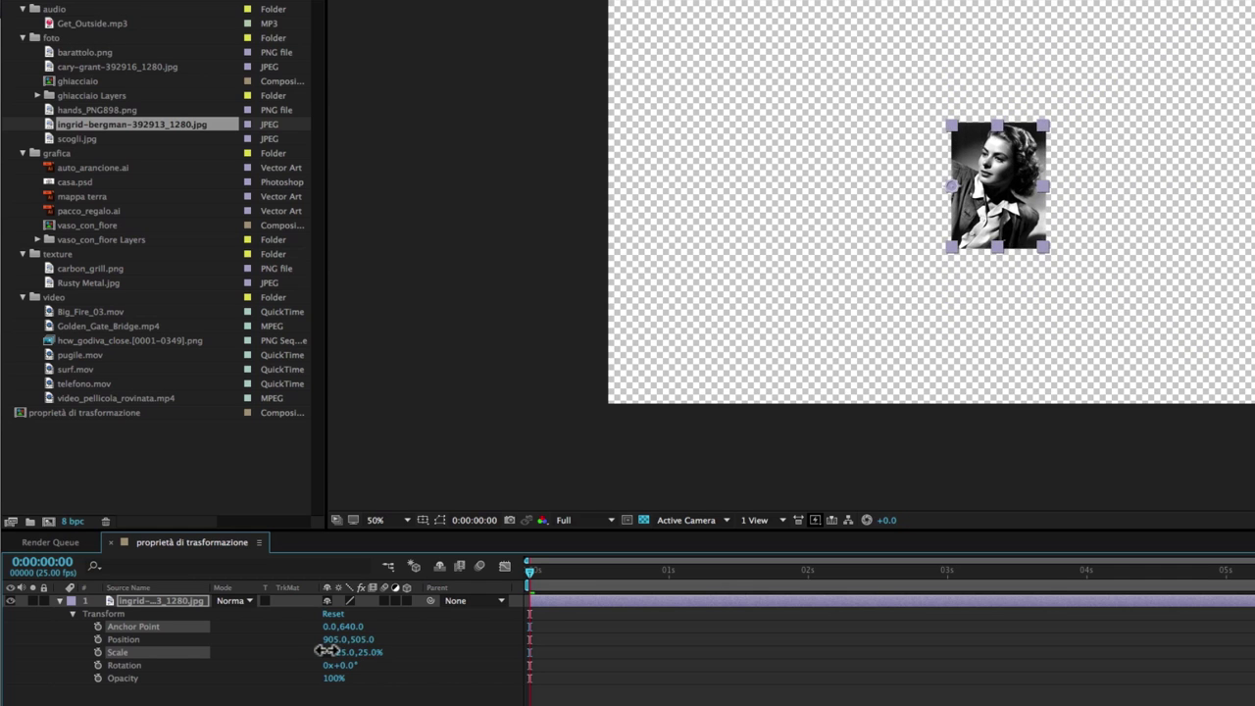
{"action": "left_click_drag", "start_coordinate": [326, 651], "coordinate": [315, 653]}
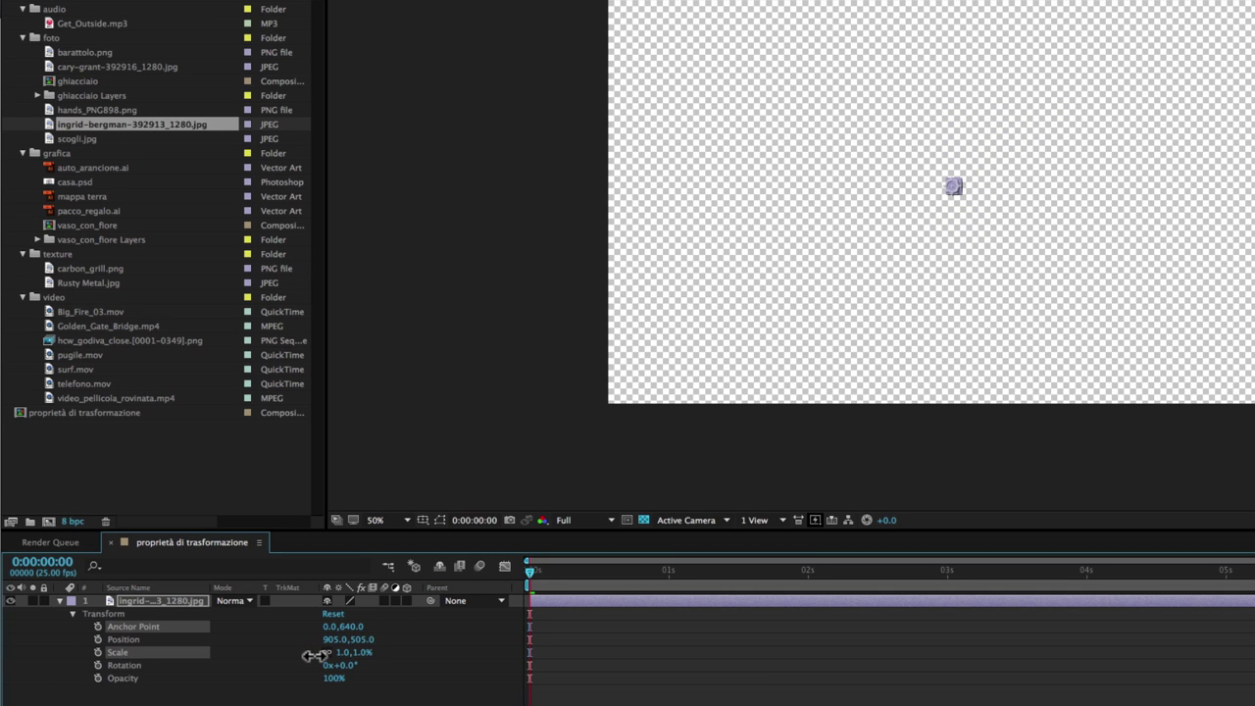
{"action": "left_click_drag", "start_coordinate": [314, 655], "coordinate": [359, 651]}
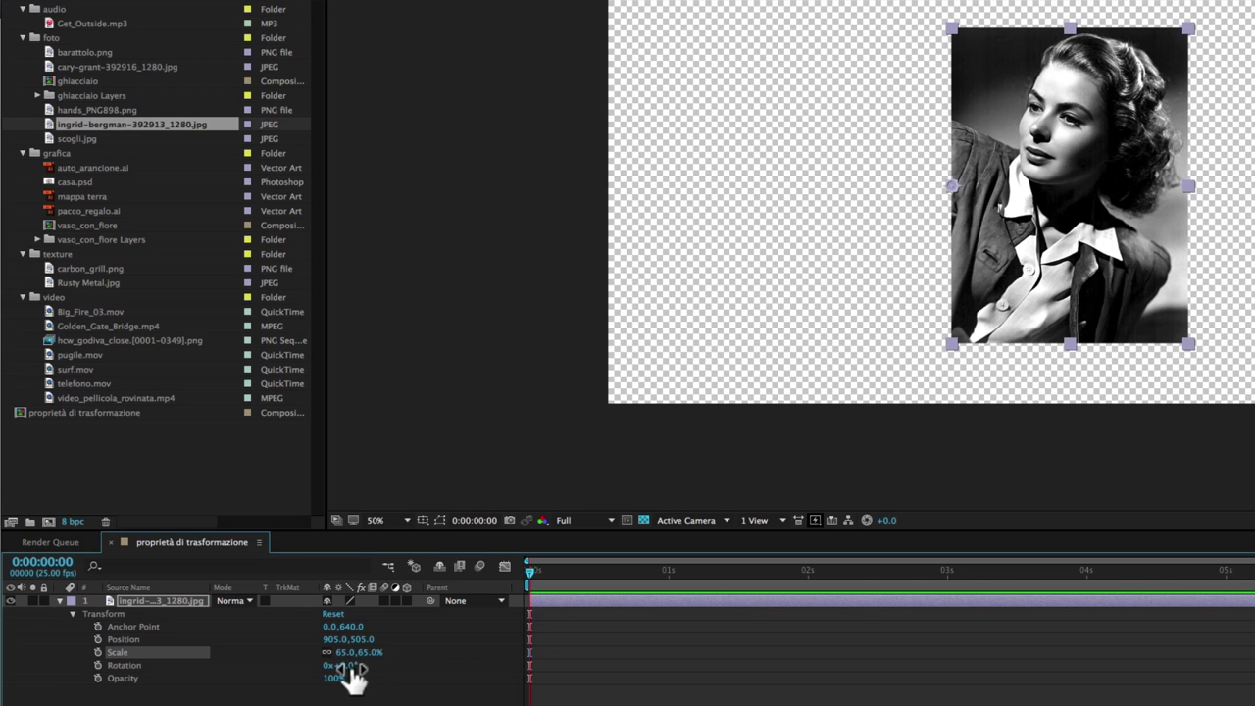
{"action": "mouse_move", "coordinate": [351, 666]}
{"action": "left_mouse_down"}
{"action": "mouse_move", "coordinate": [410, 642]}
{"action": "mouse_move", "coordinate": [323, 659]}
{"action": "left_mouse_up"}
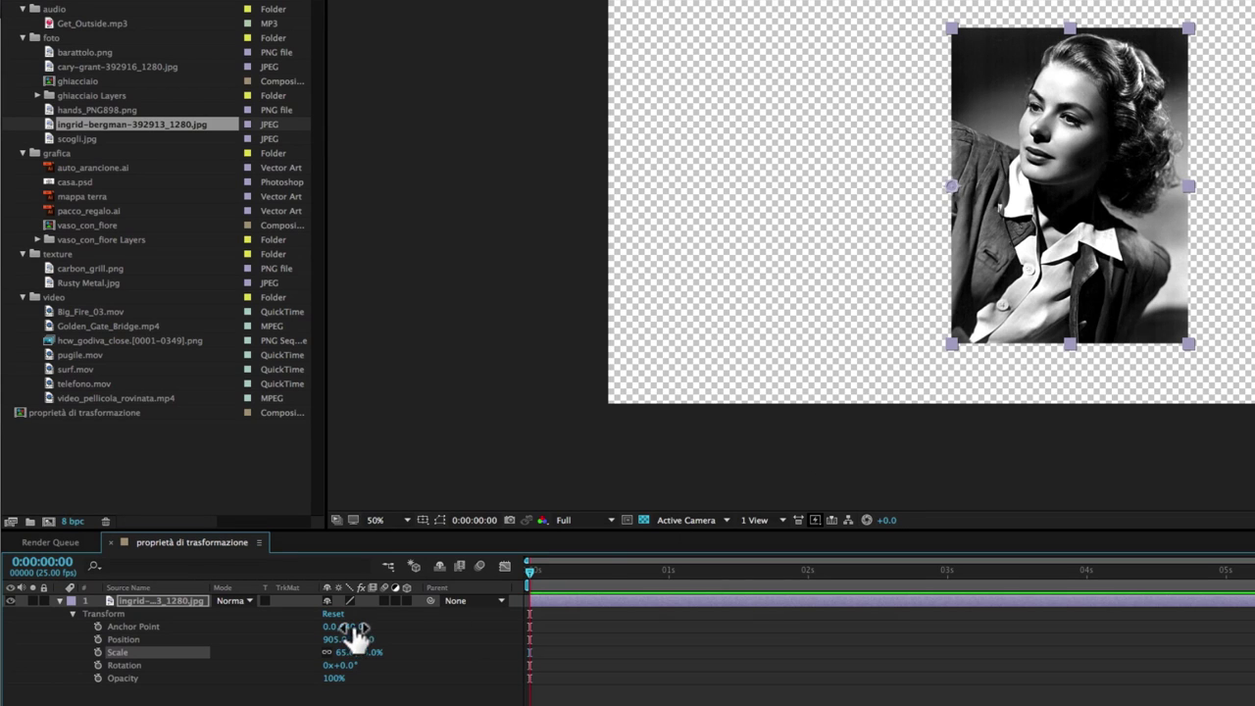
Try the anchor near the top-left corner, scaling and rotating around it, then undo the rotation.
{"action": "left_click_drag", "start_coordinate": [353, 626], "coordinate": [245, 650]}
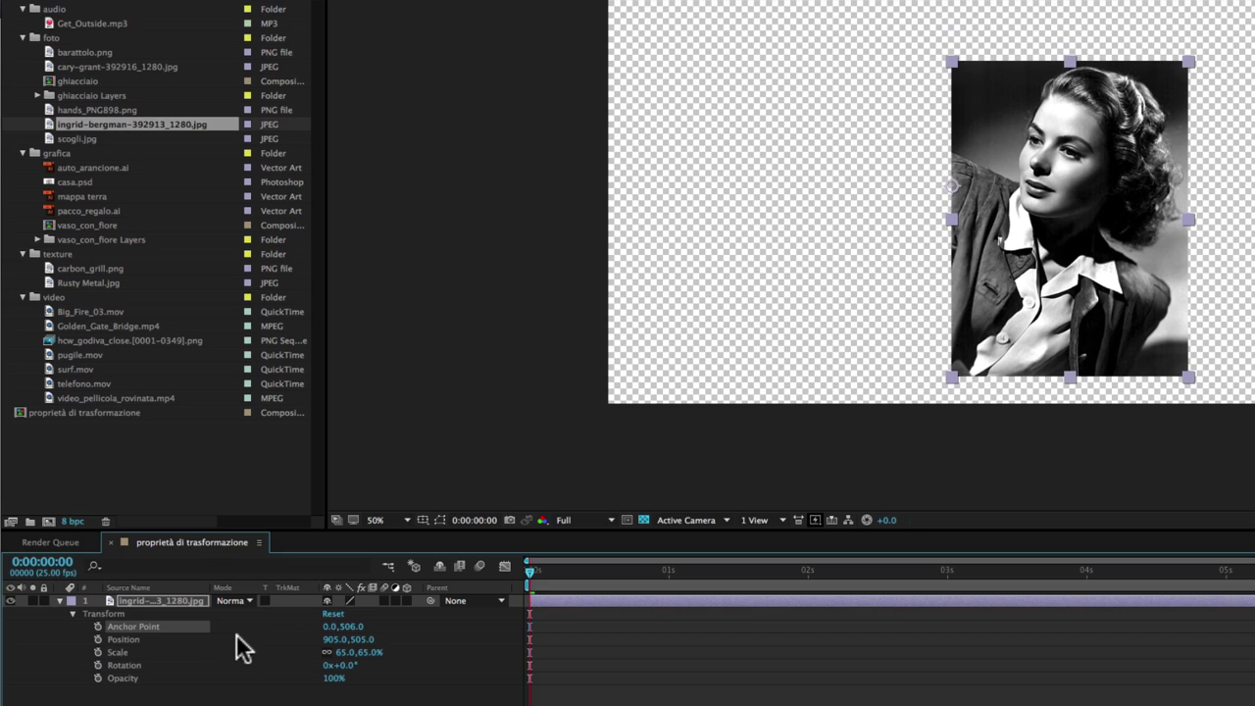
{"action": "left_click_drag", "start_coordinate": [353, 625], "coordinate": [84, 639]}
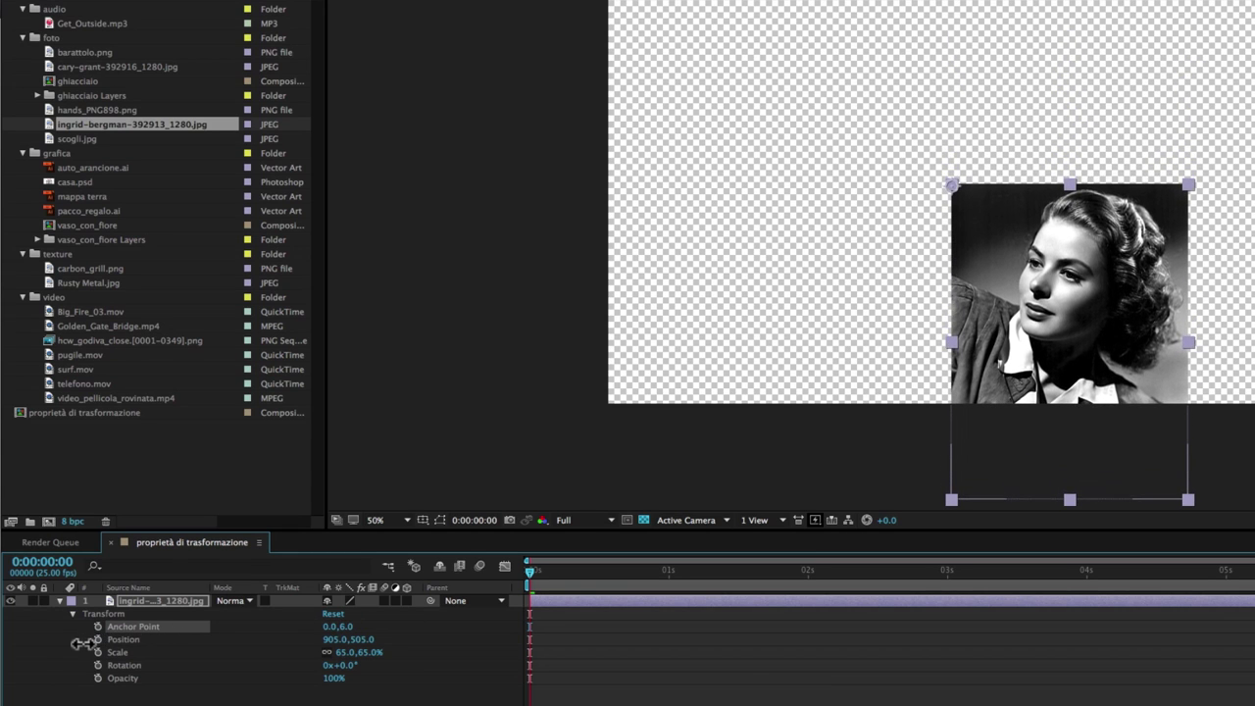
{"action": "left_click_drag", "start_coordinate": [365, 652], "coordinate": [355, 672]}
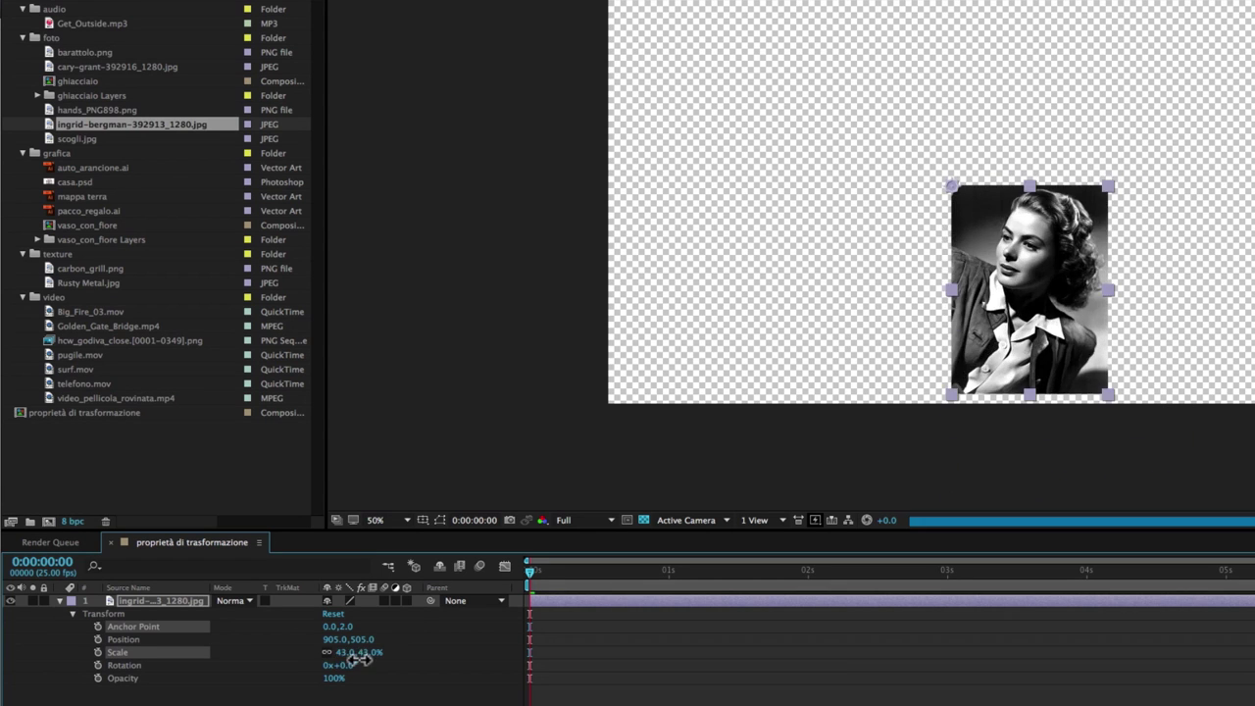
{"action": "left_click_drag", "start_coordinate": [351, 665], "coordinate": [317, 664]}
{"action": "key", "text": "ctrl+z"}
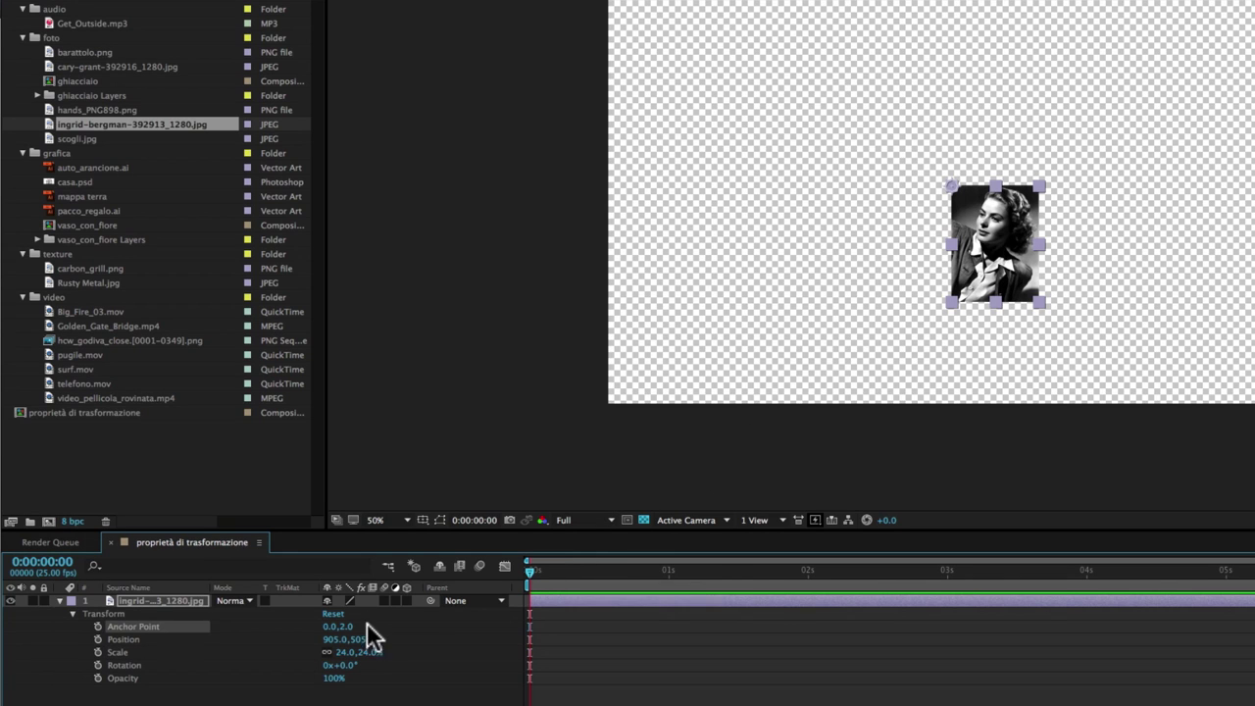
Set the anchor point to 448,626 near the centre and raise Scale from 24% to about 36%.
{"action": "mouse_move", "coordinate": [350, 627]}
{"action": "left_mouse_down"}
{"action": "mouse_move", "coordinate": [706, 607]}
{"action": "mouse_move", "coordinate": [902, 577]}
{"action": "left_mouse_up"}
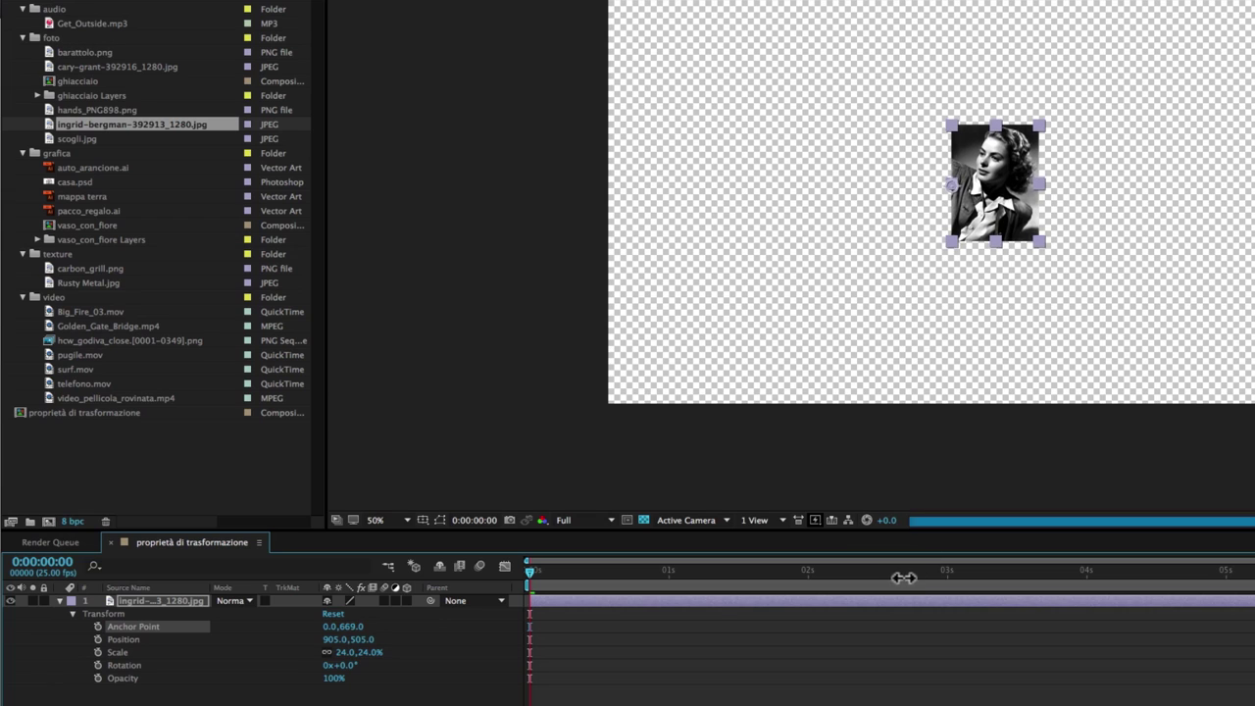
{"action": "left_click_drag", "start_coordinate": [333, 625], "coordinate": [656, 615]}
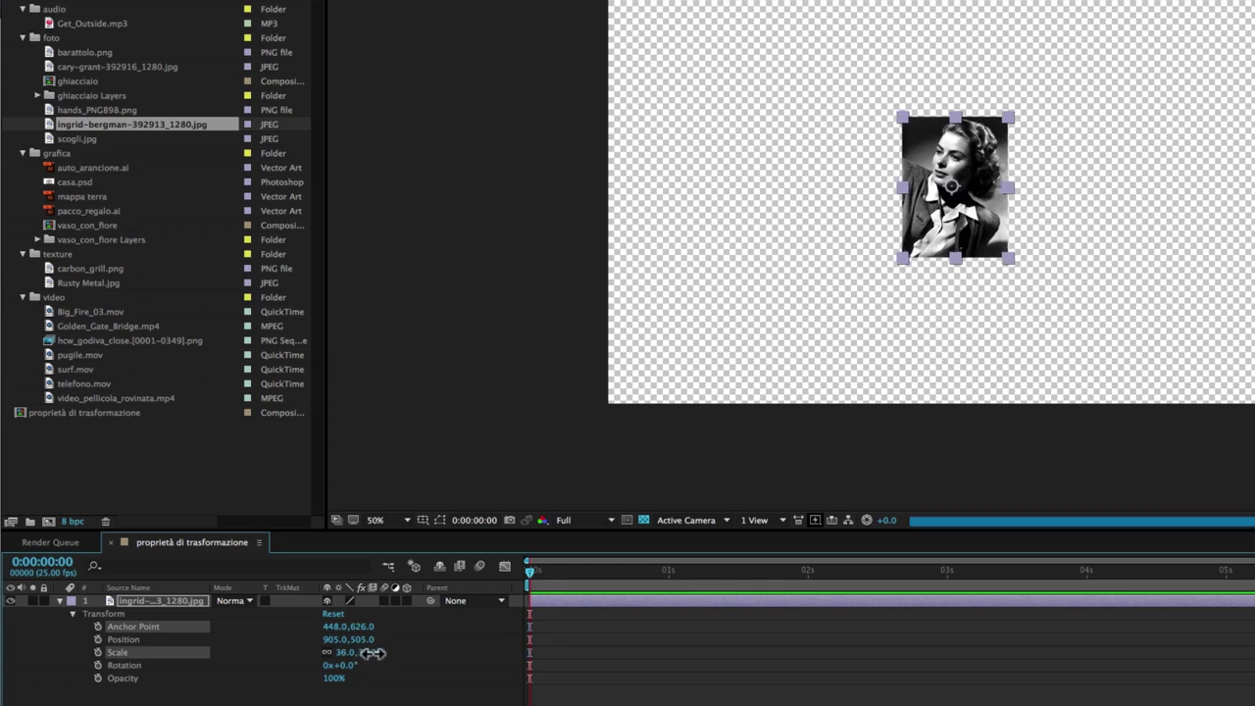
{"action": "left_click_drag", "start_coordinate": [364, 653], "coordinate": [336, 637]}
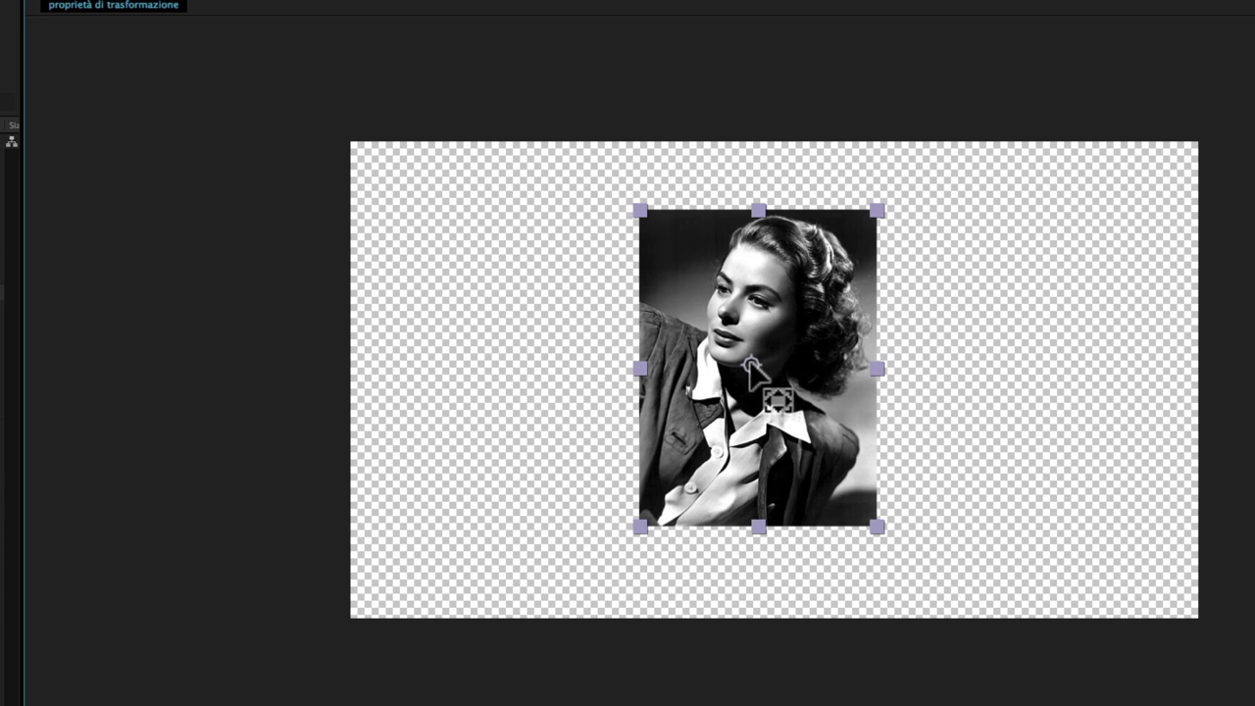
Drag the anchor point with the Pan Behind tool to the photo's bottom-right corner, reading 951.6,1276.
{"action": "mouse_move", "coordinate": [750, 365]}
{"action": "left_mouse_down"}
{"action": "mouse_move", "coordinate": [787, 452]}
{"action": "mouse_move", "coordinate": [683, 422]}
{"action": "mouse_move", "coordinate": [754, 478]}
{"action": "mouse_move", "coordinate": [875, 524]}
{"action": "left_mouse_up"}
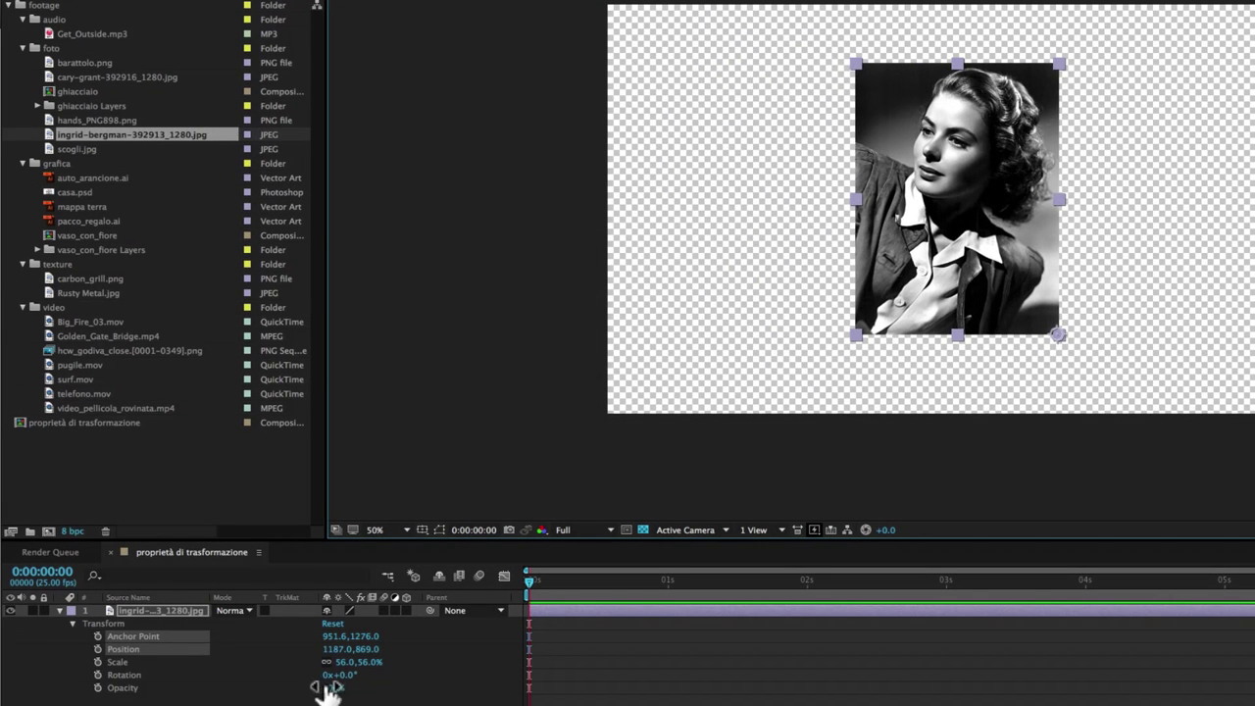
Scale the portrait to 46% and set its Rotation to 0°.
{"action": "mouse_move", "coordinate": [338, 662]}
{"action": "left_mouse_down"}
{"action": "mouse_move", "coordinate": [324, 662]}
{"action": "mouse_move", "coordinate": [367, 673]}
{"action": "mouse_move", "coordinate": [351, 673]}
{"action": "left_mouse_up"}
{"action": "left_click", "coordinate": [350, 674]}
{"action": "type", "text": "0"}
{"action": "key", "text": "Return"}
With the Pan Behind tool, move the anchor point to the top-right corner at 960,0.
{"action": "key", "text": "y"}
{"action": "mouse_move", "coordinate": [1062, 336]}
{"action": "left_mouse_down"}
{"action": "mouse_move", "coordinate": [965, 286]}
{"action": "mouse_move", "coordinate": [1054, 335]}
{"action": "left_mouse_up"}
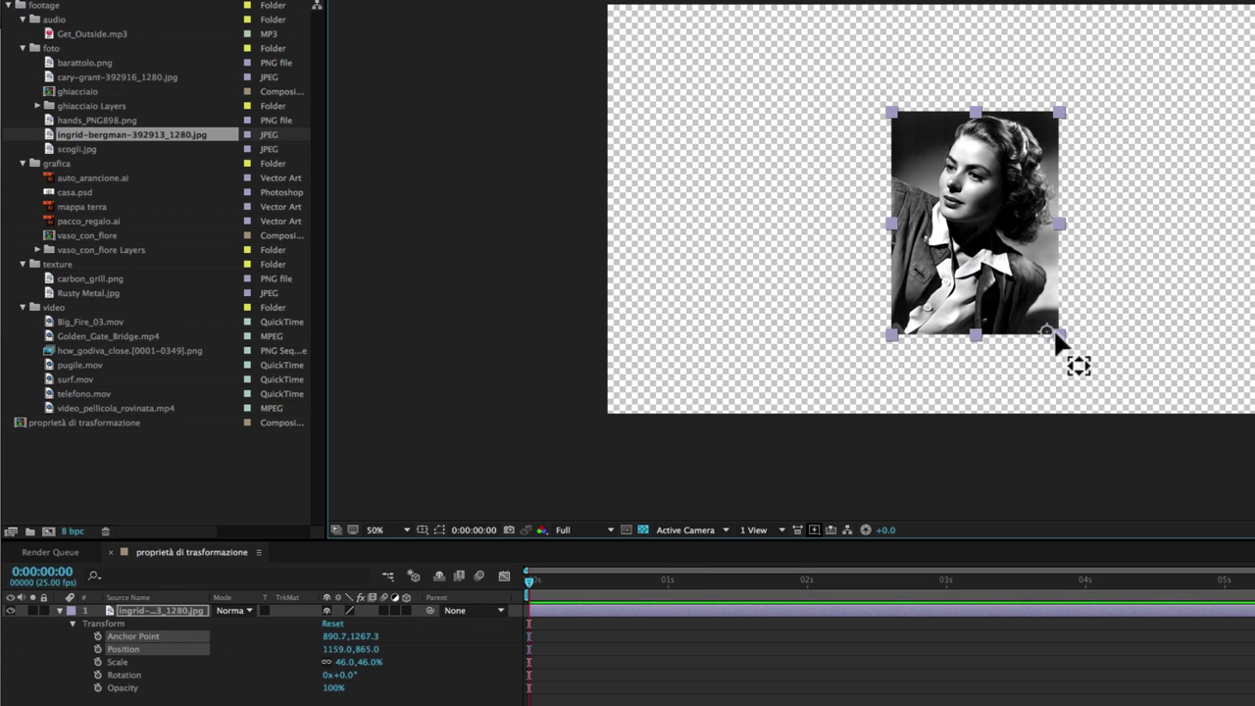
{"action": "mouse_move", "coordinate": [1053, 336]}
{"action": "left_mouse_down"}
{"action": "mouse_move", "coordinate": [1059, 228]}
{"action": "mouse_move", "coordinate": [979, 214]}
{"action": "mouse_move", "coordinate": [968, 256]}
{"action": "mouse_move", "coordinate": [990, 293]}
{"action": "mouse_move", "coordinate": [1060, 323]}
{"action": "mouse_move", "coordinate": [1071, 115]}
{"action": "mouse_move", "coordinate": [910, 116]}
{"action": "mouse_move", "coordinate": [885, 225]}
{"action": "mouse_move", "coordinate": [1031, 279]}
{"action": "mouse_move", "coordinate": [993, 256]}
{"action": "left_mouse_up"}
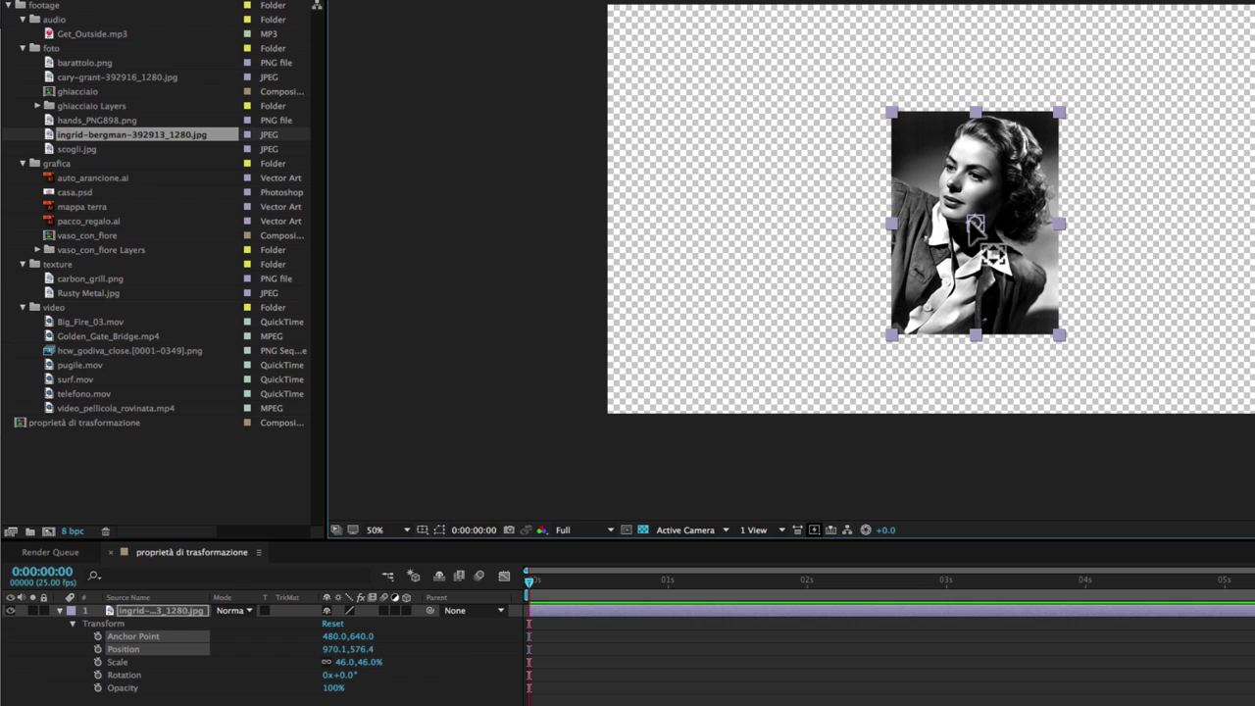
{"action": "mouse_move", "coordinate": [987, 224]}
{"action": "left_mouse_down"}
{"action": "mouse_move", "coordinate": [989, 160]}
{"action": "mouse_move", "coordinate": [966, 253]}
{"action": "left_mouse_up"}
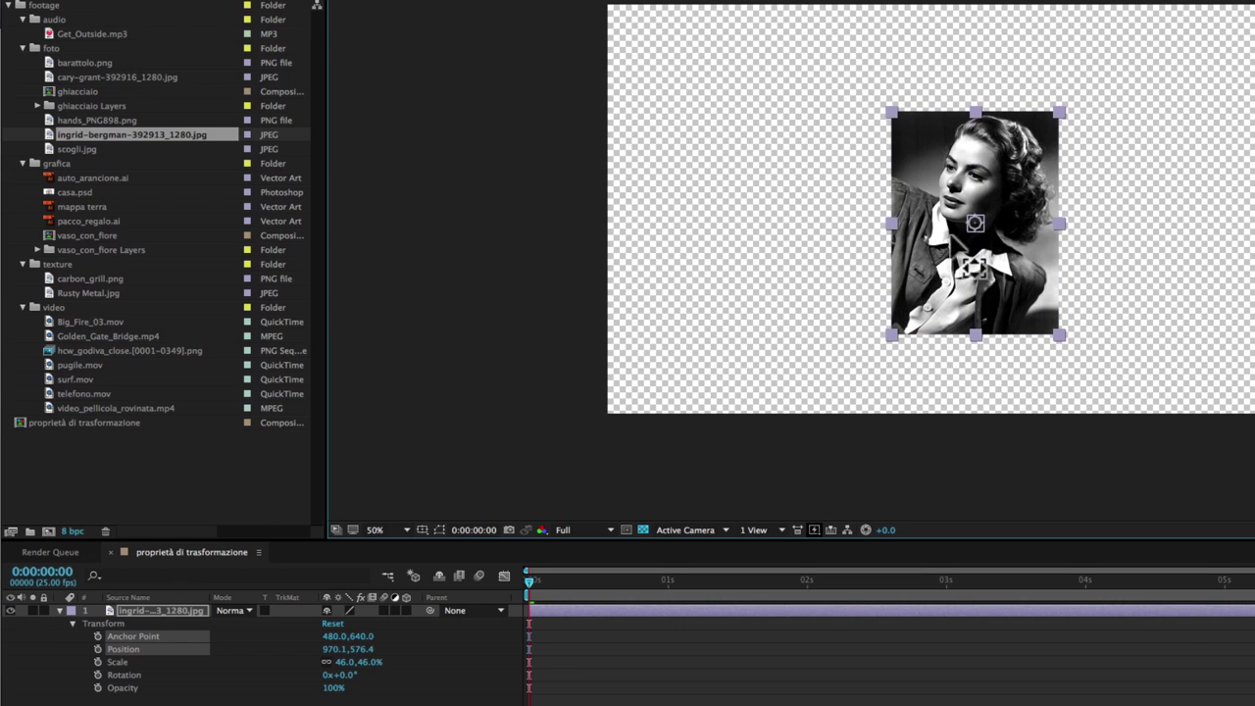
{"action": "mouse_move", "coordinate": [966, 253]}
{"action": "left_mouse_down"}
{"action": "mouse_move", "coordinate": [893, 172]}
{"action": "mouse_move", "coordinate": [1055, 112]}
{"action": "left_mouse_up"}
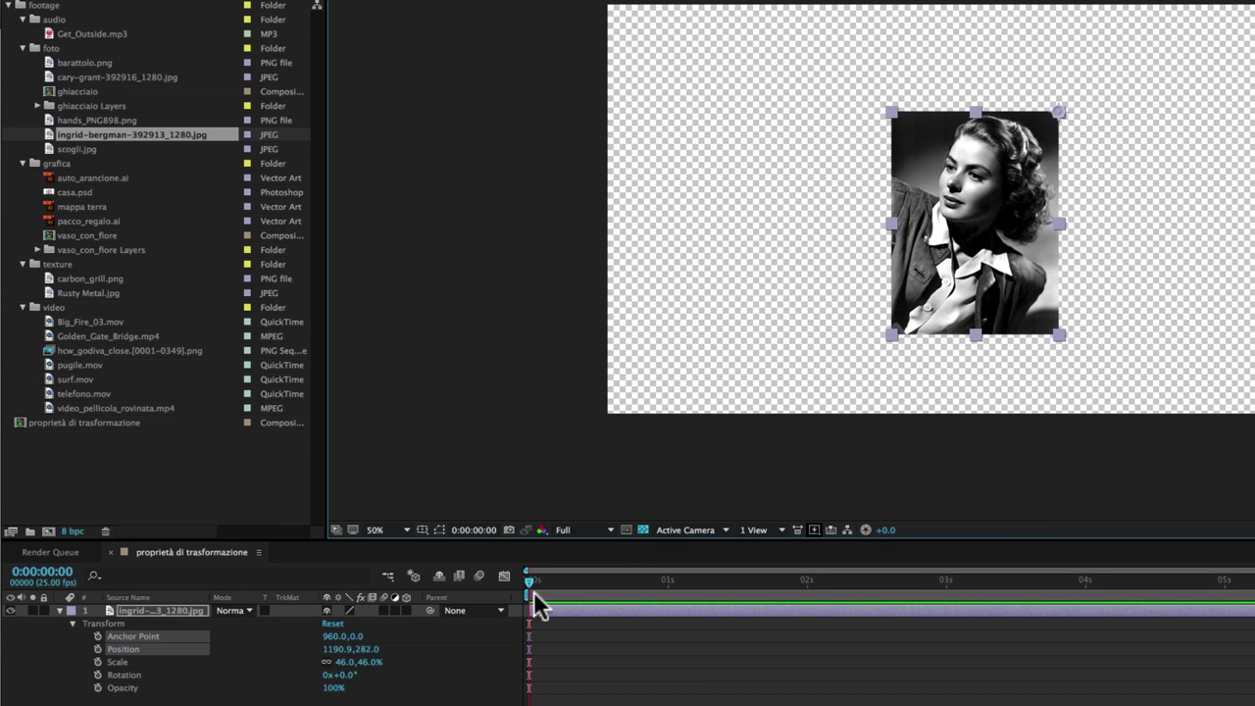
{"action": "mouse_move", "coordinate": [345, 675]}
{"action": "left_mouse_down"}
{"action": "mouse_move", "coordinate": [402, 663]}
{"action": "mouse_move", "coordinate": [380, 671]}
{"action": "left_mouse_up"}
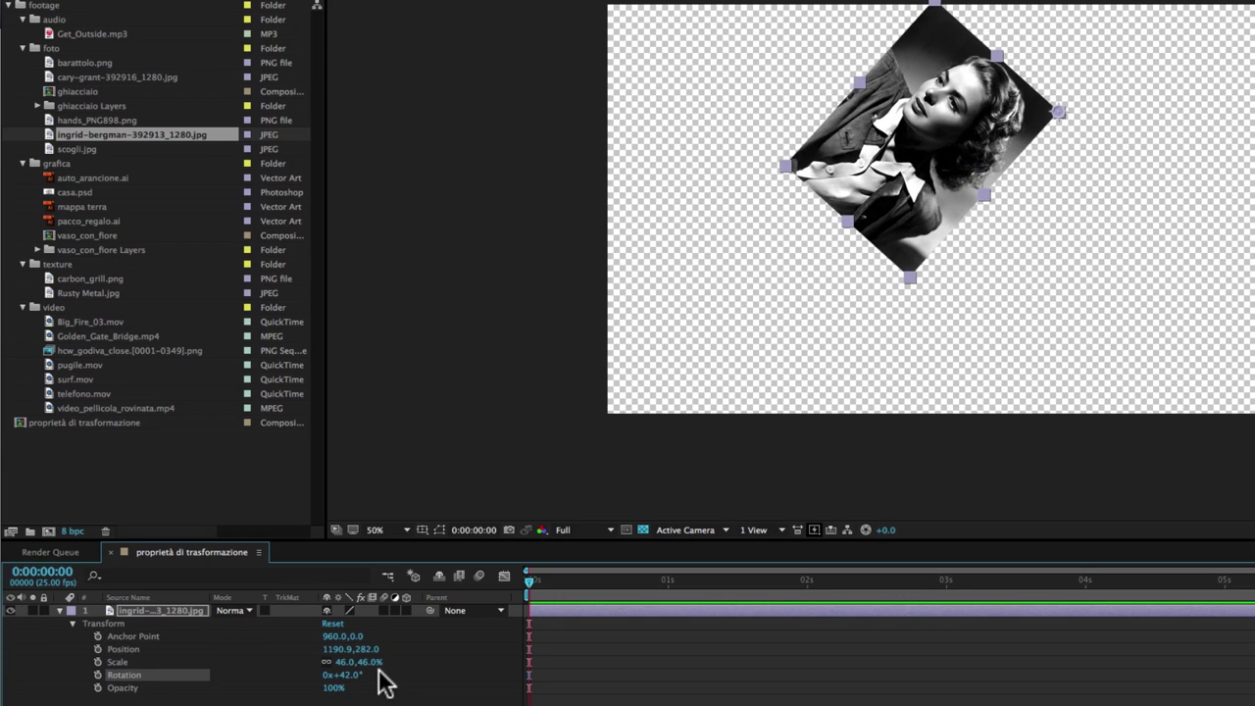
{"action": "left_click", "coordinate": [349, 675]}
{"action": "type", "text": "0"}
{"action": "key", "text": "Return"}
{"action": "left_click", "coordinate": [191, 611]}
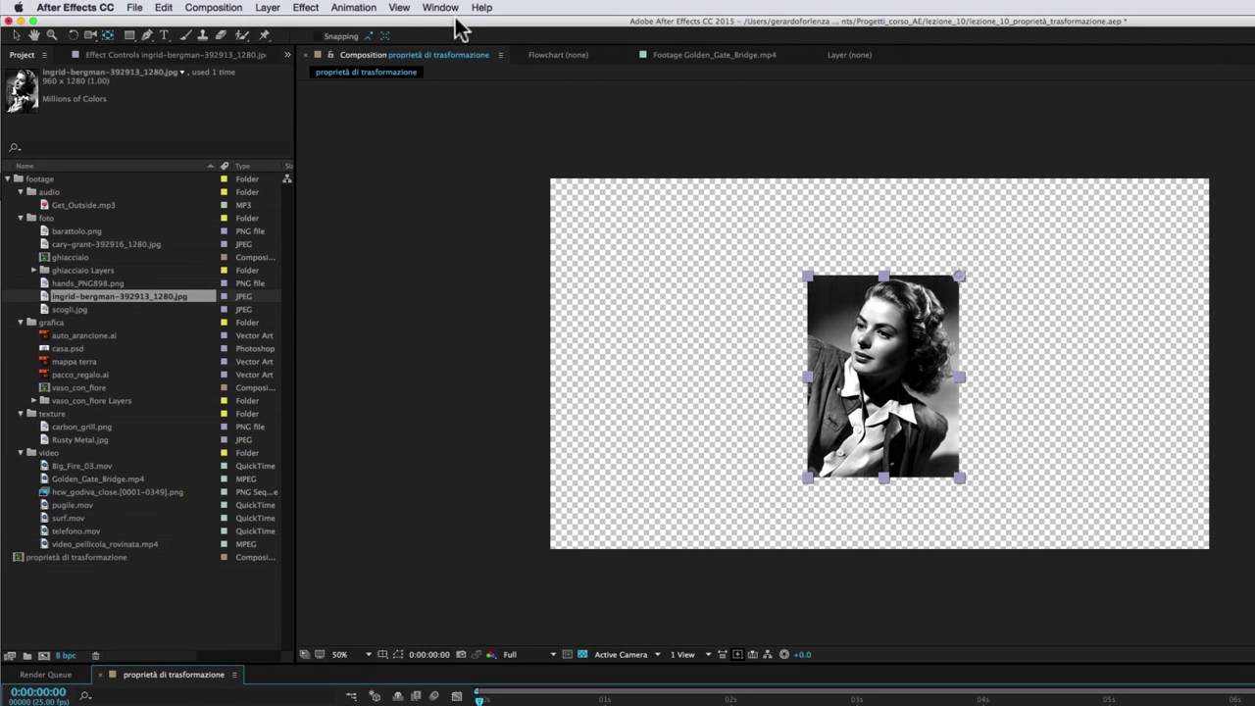
Open Move Anchor Point.jsx from the Window menu and place its panel beside the composition.
{"action": "left_click", "coordinate": [443, 8]}
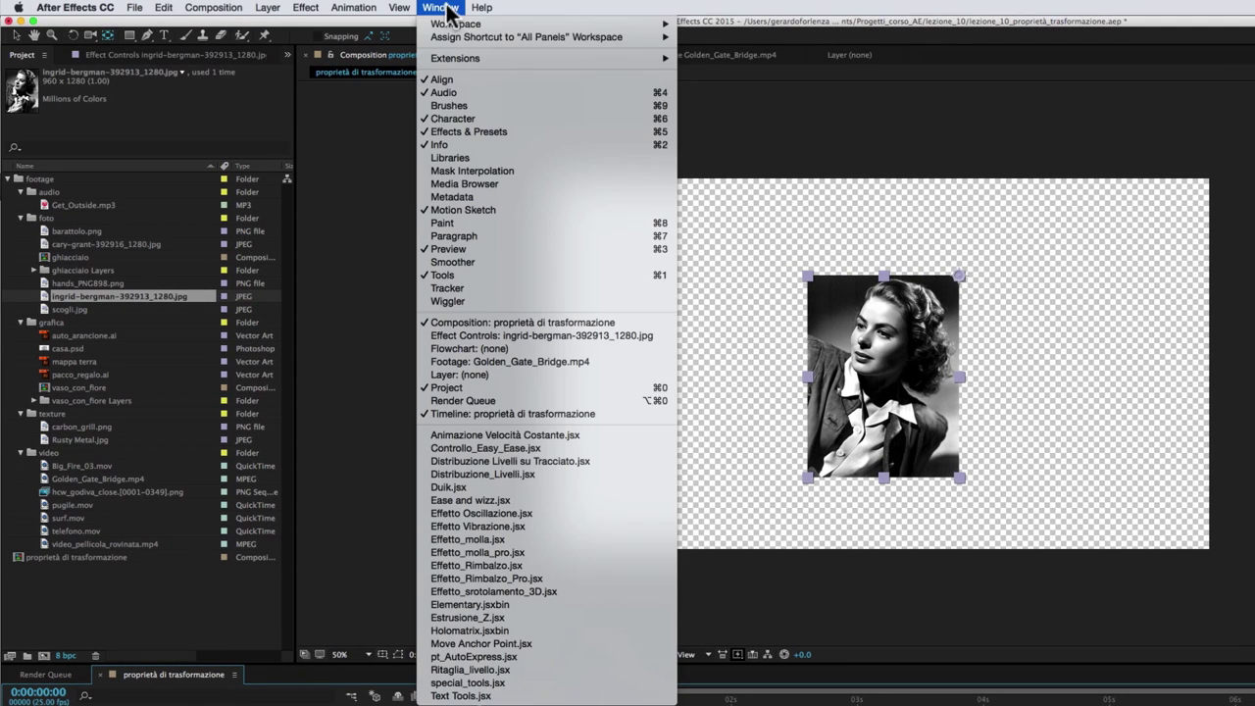
{"action": "left_click", "coordinate": [494, 642]}
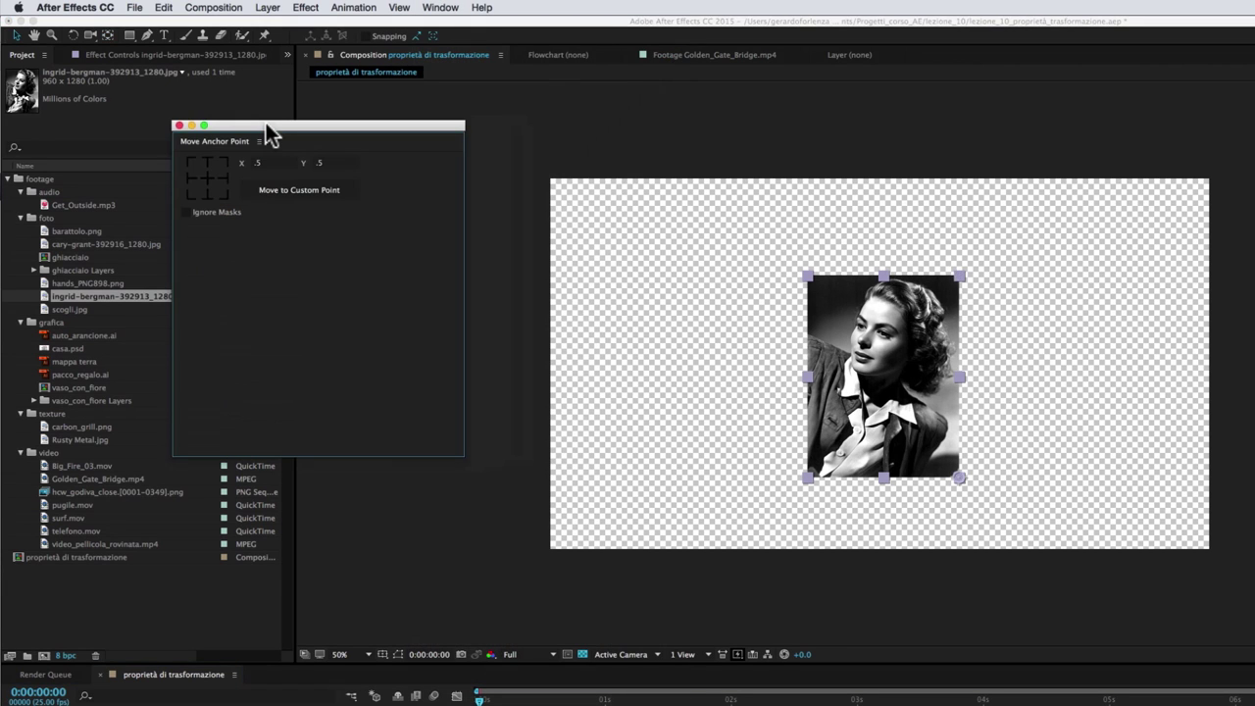
{"action": "left_click_drag", "start_coordinate": [266, 126], "coordinate": [559, 215]}
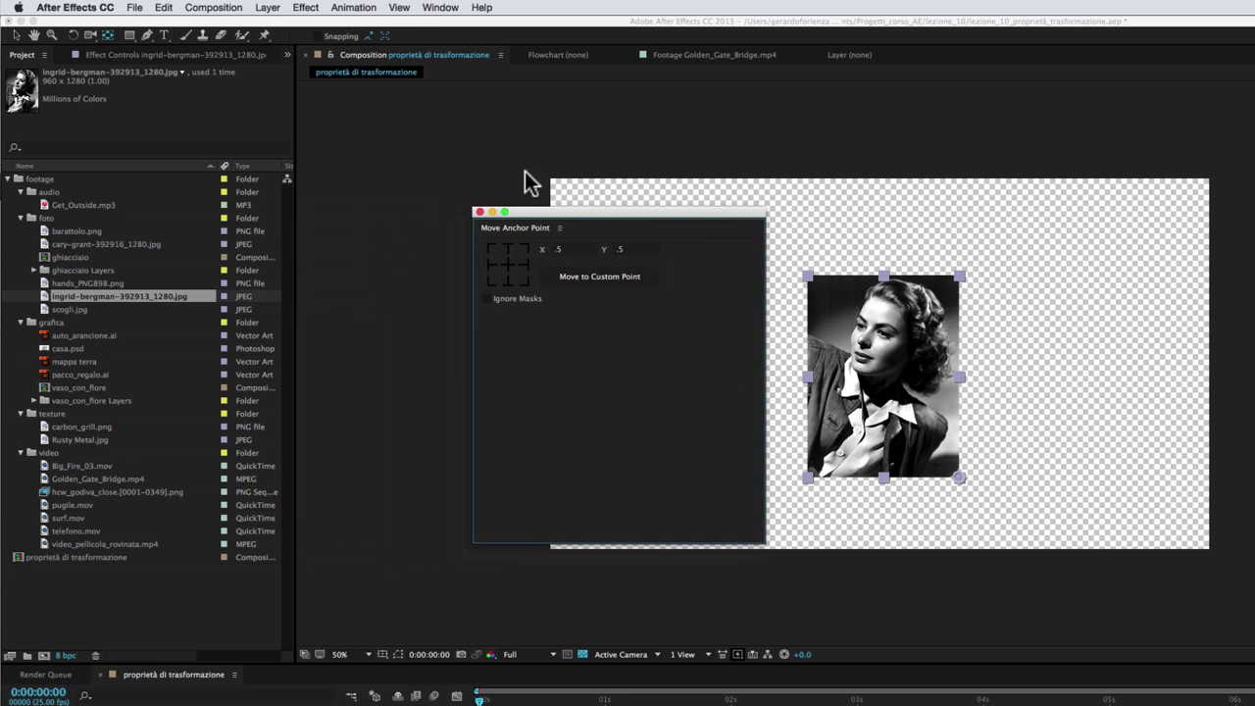
{"action": "left_click", "coordinate": [17, 37]}
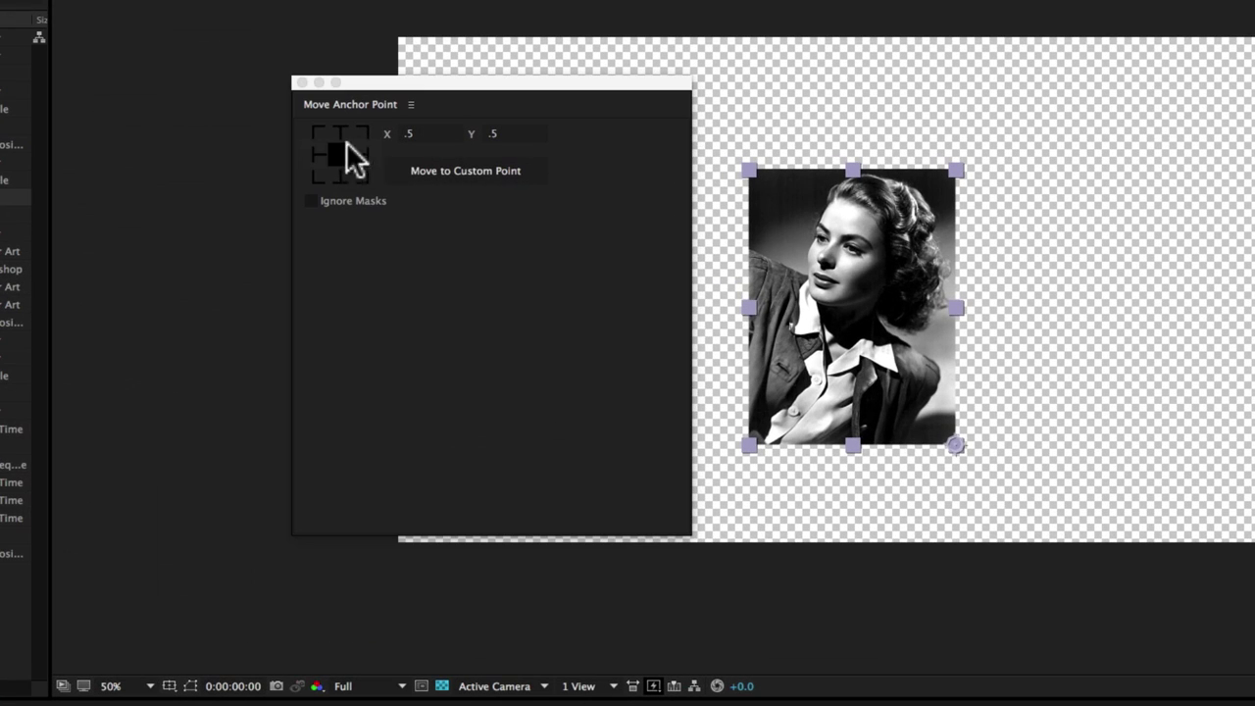
Test the script's corner presets, centre the anchor at 480,640, and dock the panel on the right.
{"action": "left_click", "coordinate": [504, 148]}
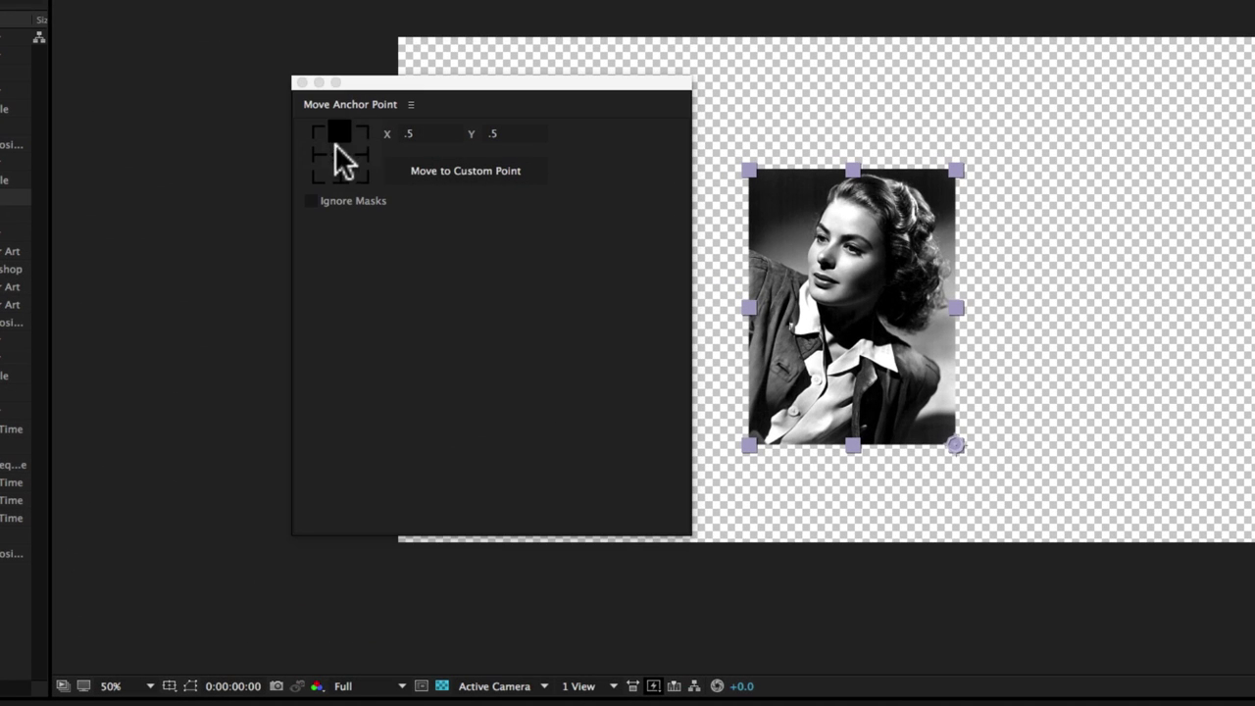
{"action": "left_click", "coordinate": [363, 135]}
{"action": "left_click", "coordinate": [340, 154]}
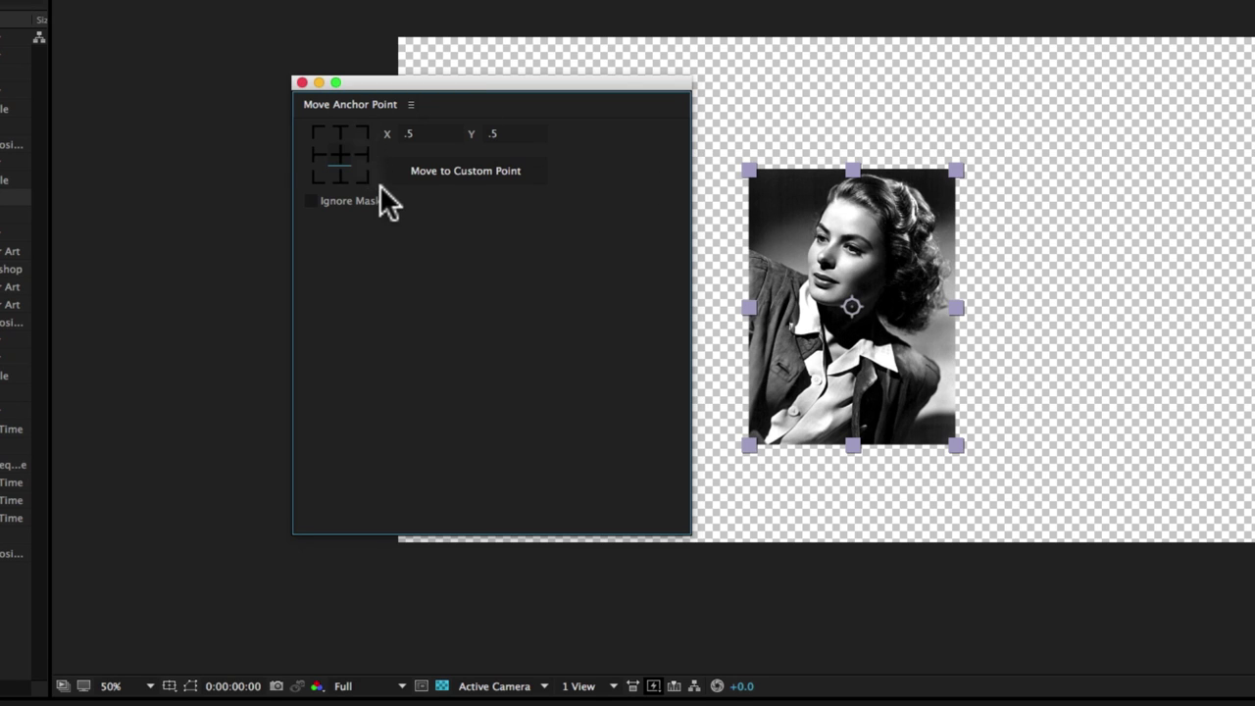
{"action": "left_click", "coordinate": [309, 175]}
{"action": "left_click", "coordinate": [361, 132]}
{"action": "left_click", "coordinate": [351, 137]}
{"action": "left_click", "coordinate": [340, 154]}
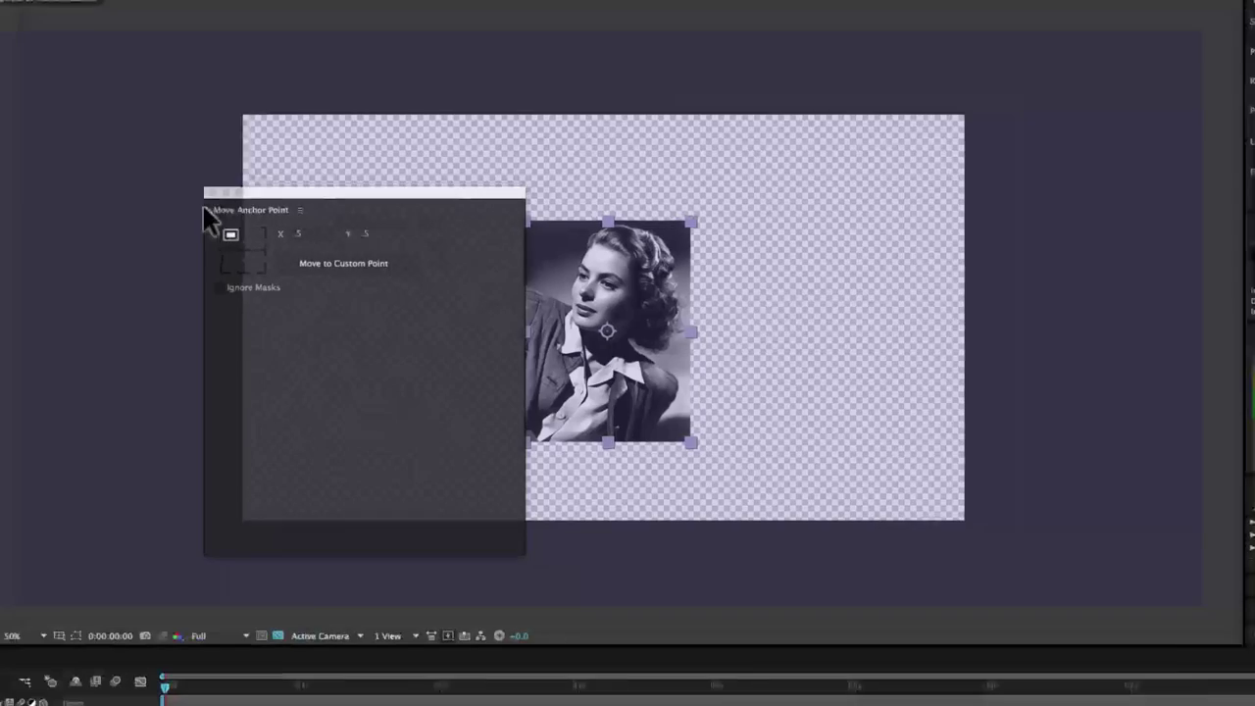
{"action": "mouse_move", "coordinate": [205, 216]}
{"action": "left_mouse_down"}
{"action": "mouse_move", "coordinate": [1008, 463]}
{"action": "mouse_move", "coordinate": [1045, 434]}
{"action": "mouse_move", "coordinate": [1032, 365]}
{"action": "left_mouse_up"}
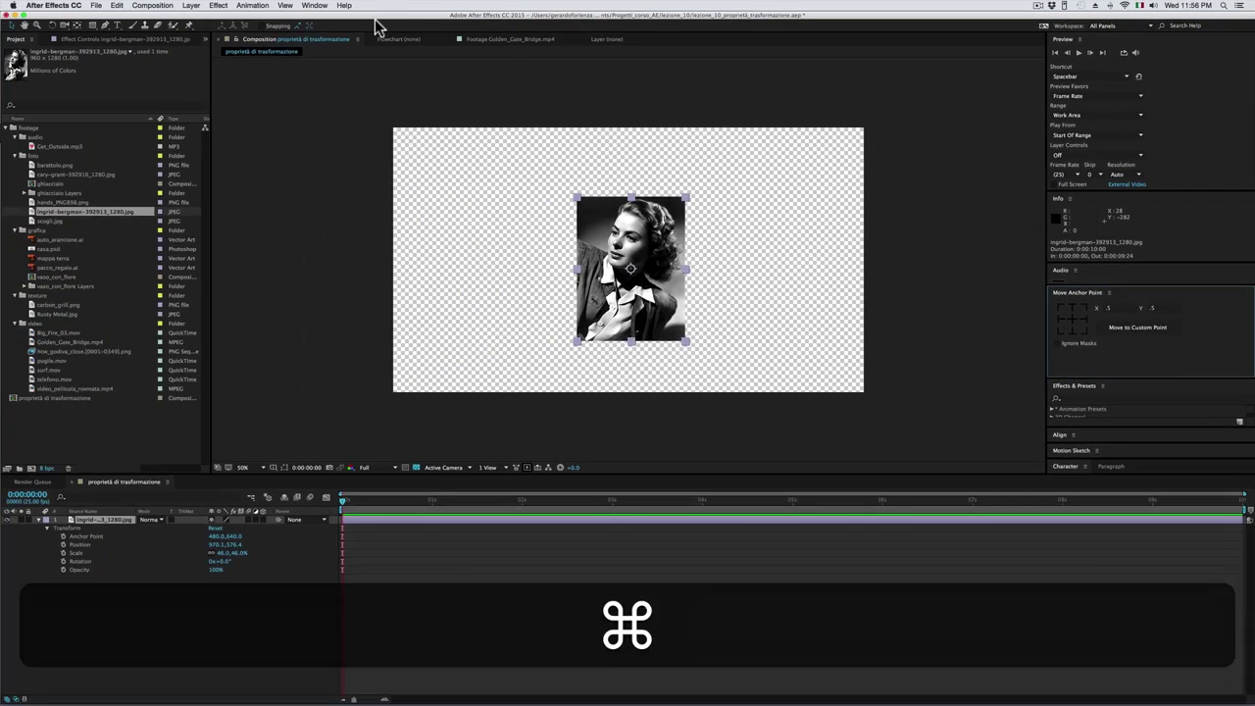
Switch to Firefox's BatchFrame Move Anchor Point download page and select its web address.
{"action": "key", "text": "super+Tab"}
{"action": "key", "text": "super+Tab"}
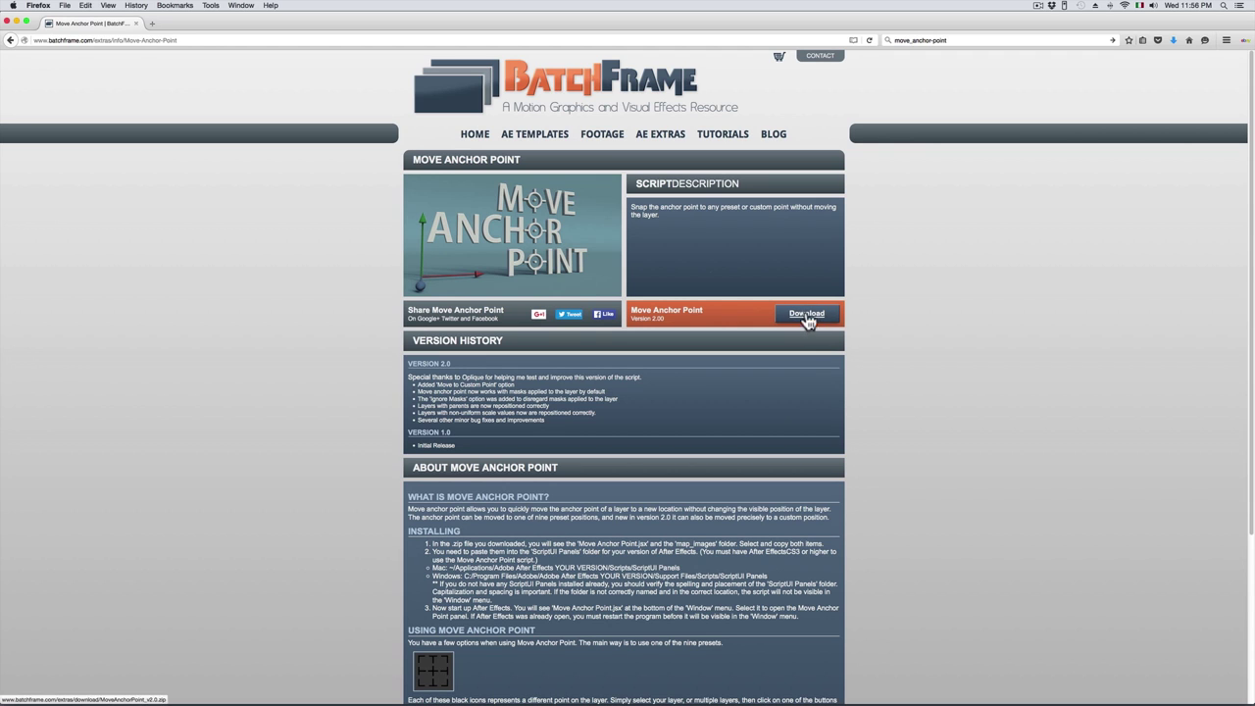
{"action": "left_click", "coordinate": [43, 39]}
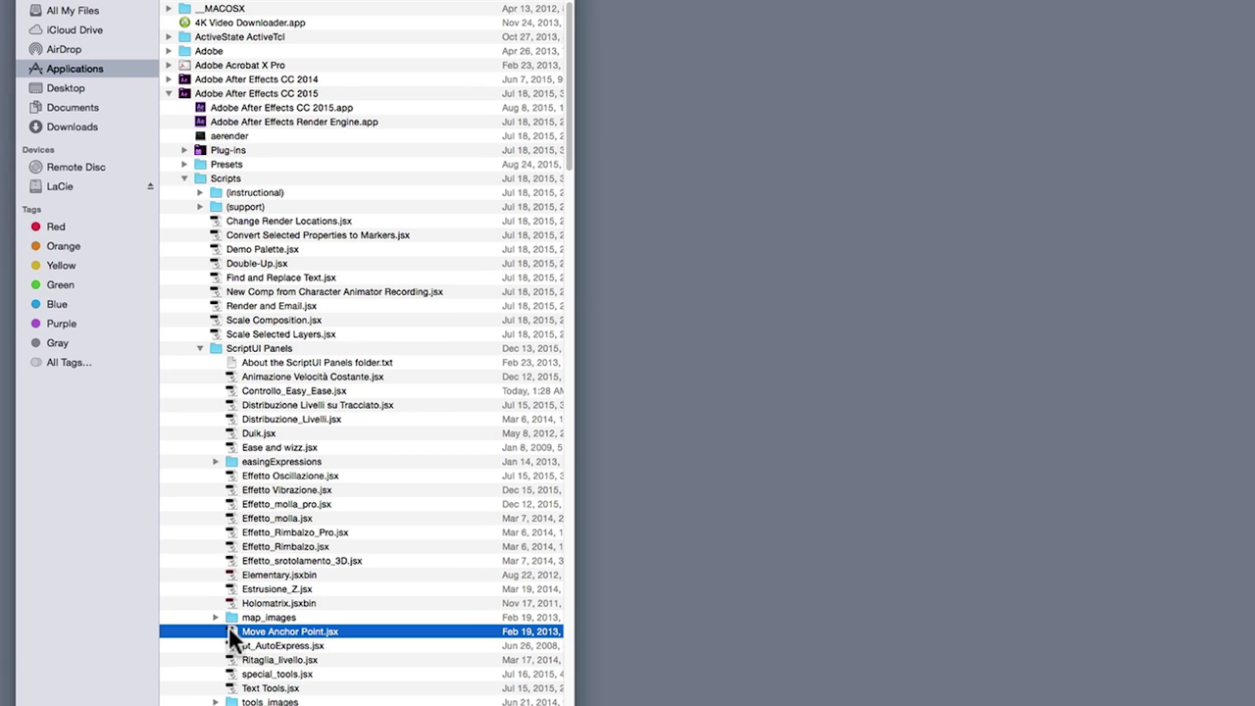
In Finder, go up from ScriptUI Panels to the Adobe After Effects CC 2015 folder, then return to After Effects.
{"action": "left_click", "coordinate": [215, 347]}
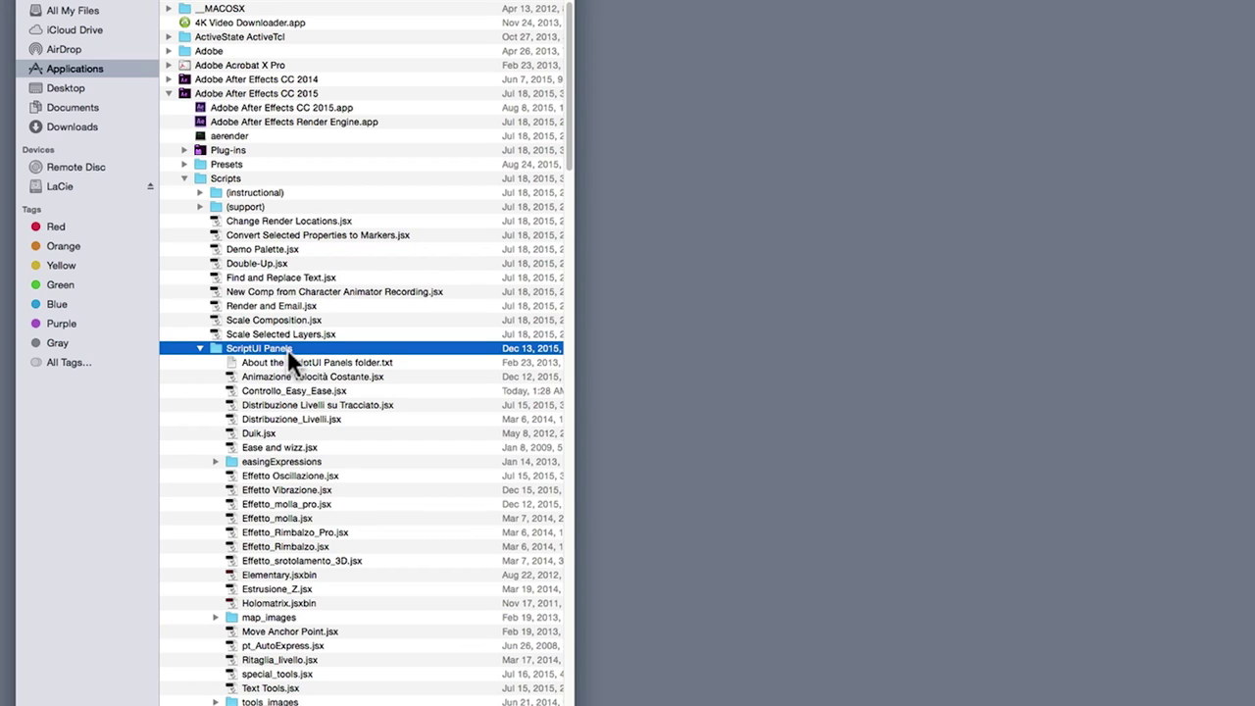
{"action": "left_click", "coordinate": [206, 180]}
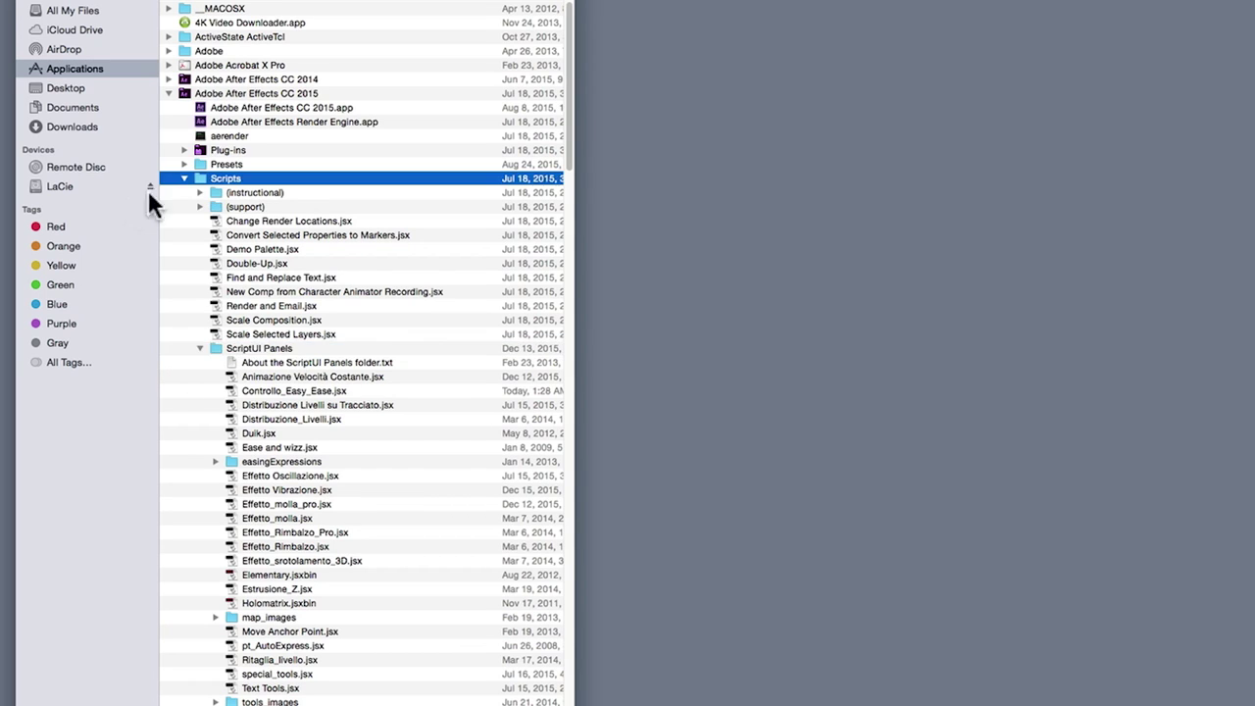
{"action": "left_click", "coordinate": [222, 92]}
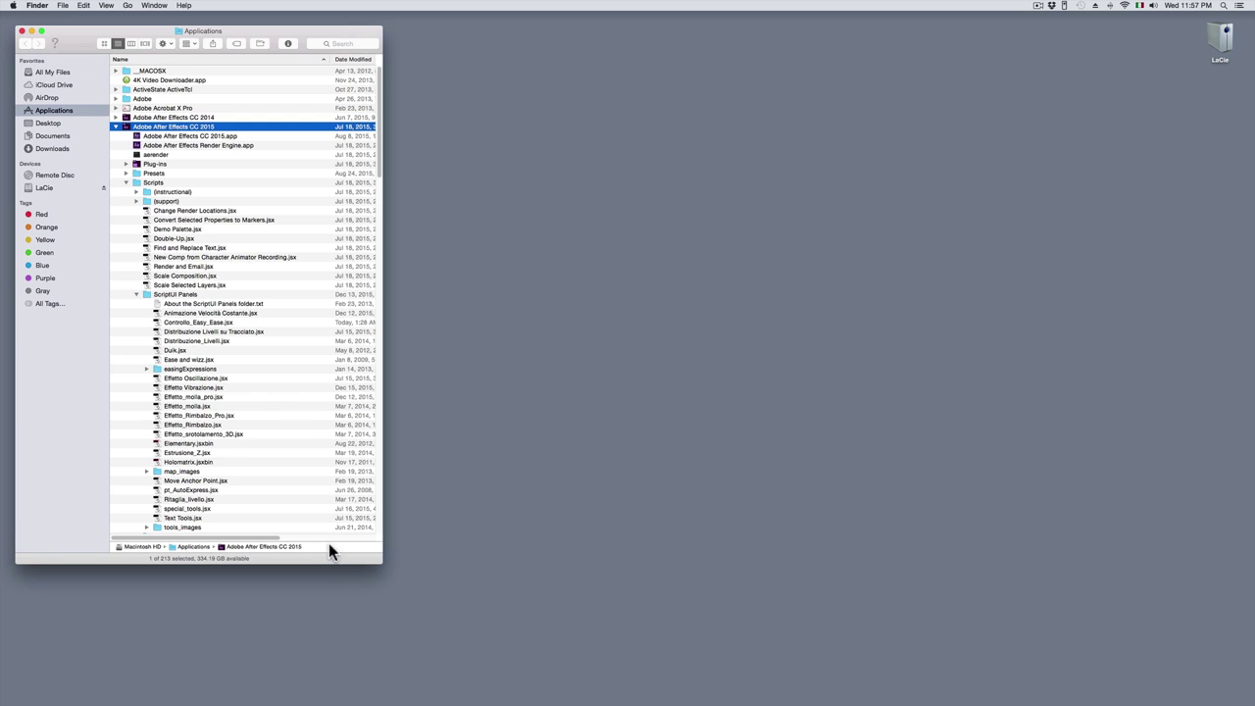
{"action": "key", "text": "super+Tab"}
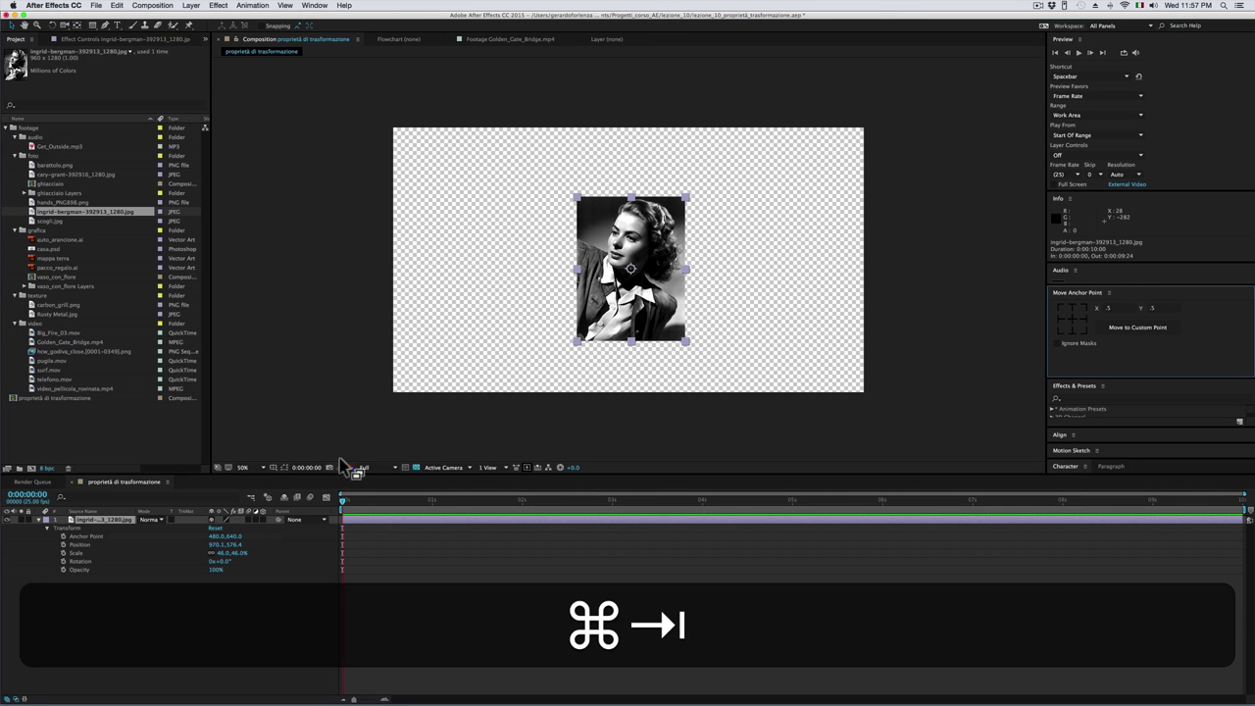
{"action": "left_click", "coordinate": [318, 8]}
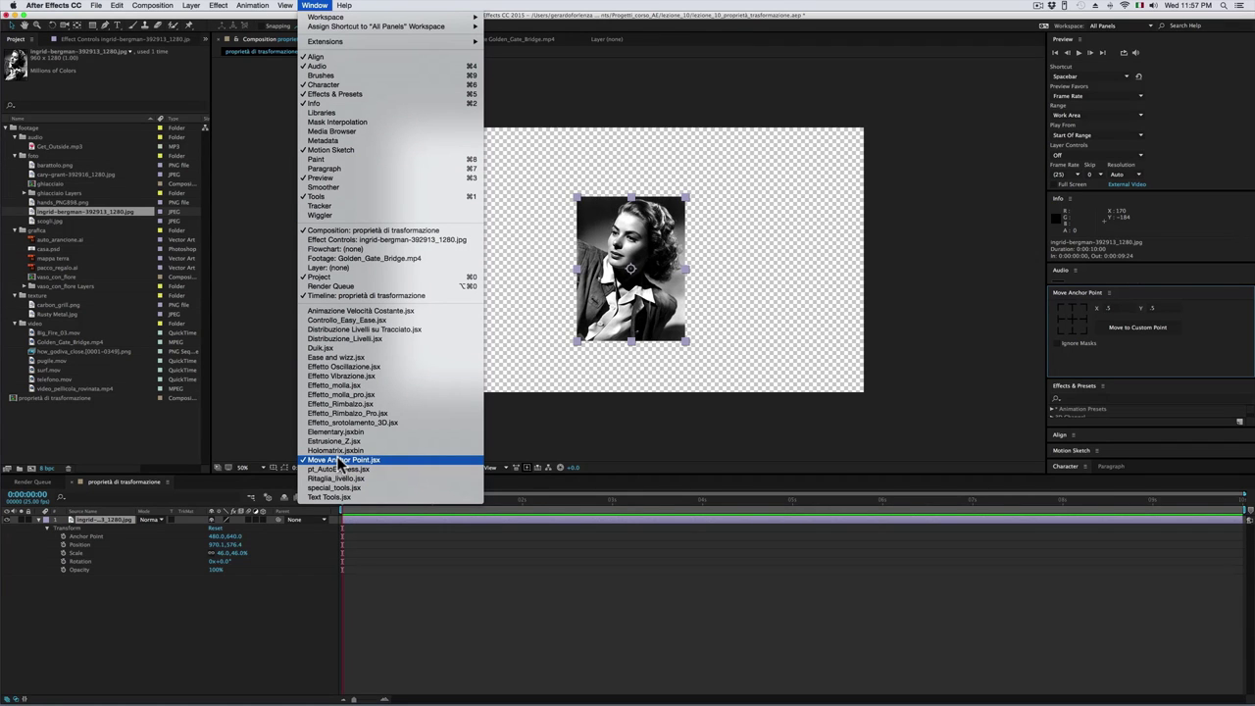
{"action": "left_click", "coordinate": [340, 460]}
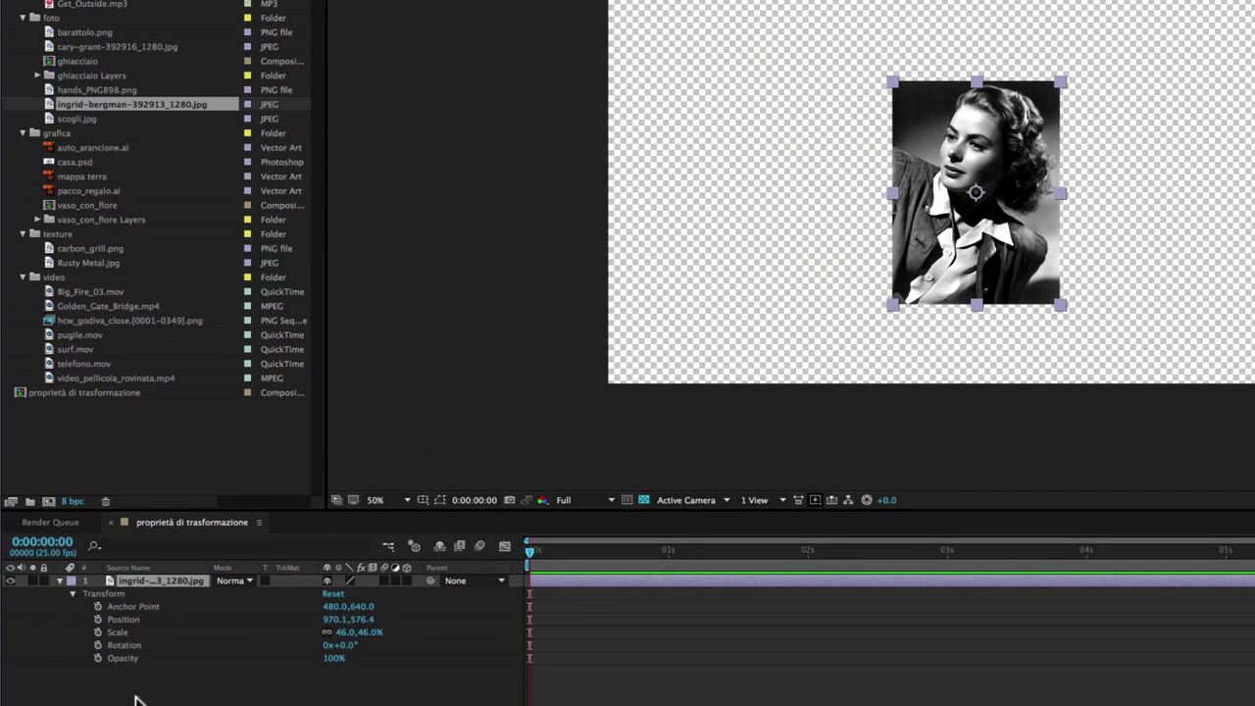
{"action": "left_click", "coordinate": [140, 607]}
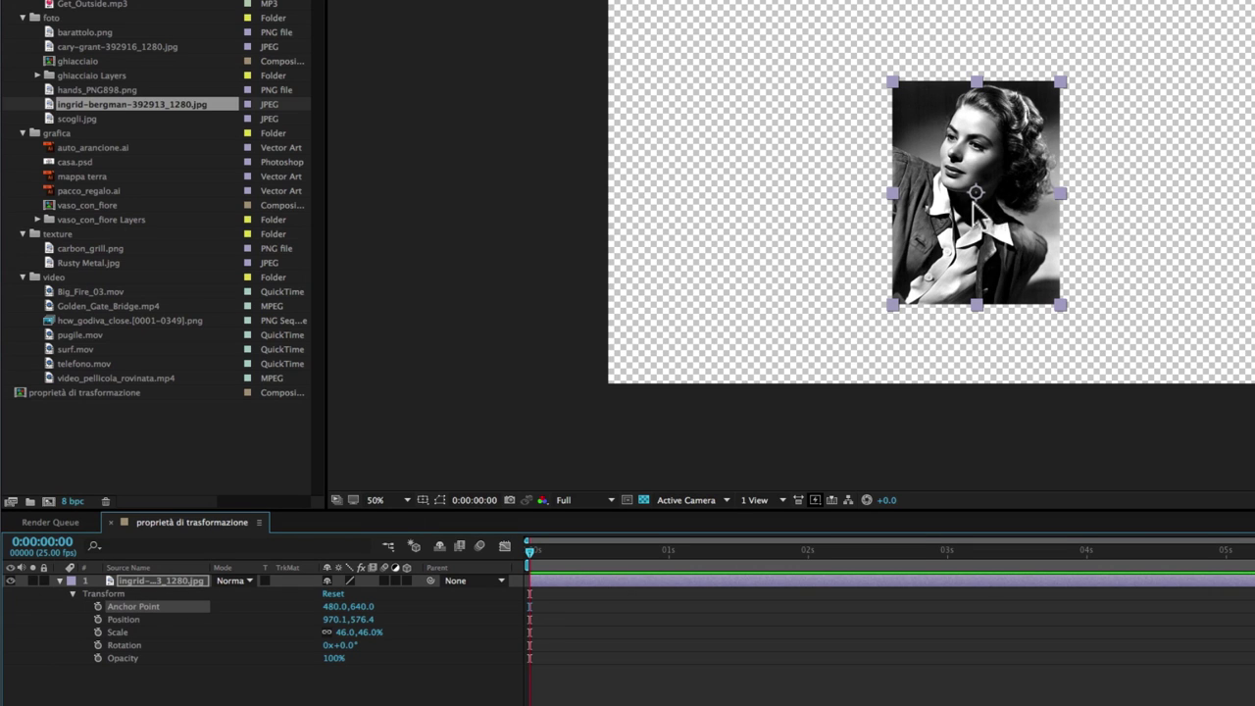
Nudge the portrait's Position and scrub Scale up to 59% then down to about 39%.
{"action": "left_click", "coordinate": [126, 618]}
{"action": "mouse_move", "coordinate": [333, 620]}
{"action": "left_mouse_down"}
{"action": "mouse_move", "coordinate": [309, 621]}
{"action": "mouse_move", "coordinate": [365, 621]}
{"action": "left_mouse_up"}
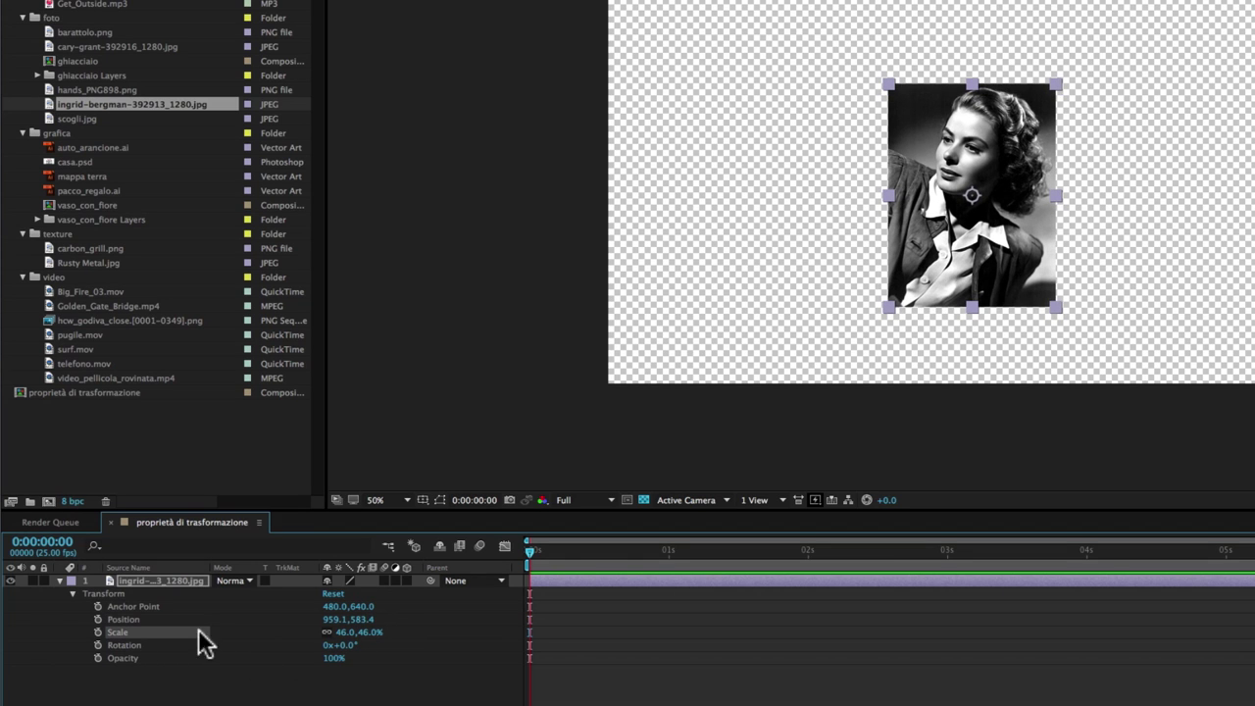
{"action": "left_click_drag", "start_coordinate": [359, 633], "coordinate": [380, 633]}
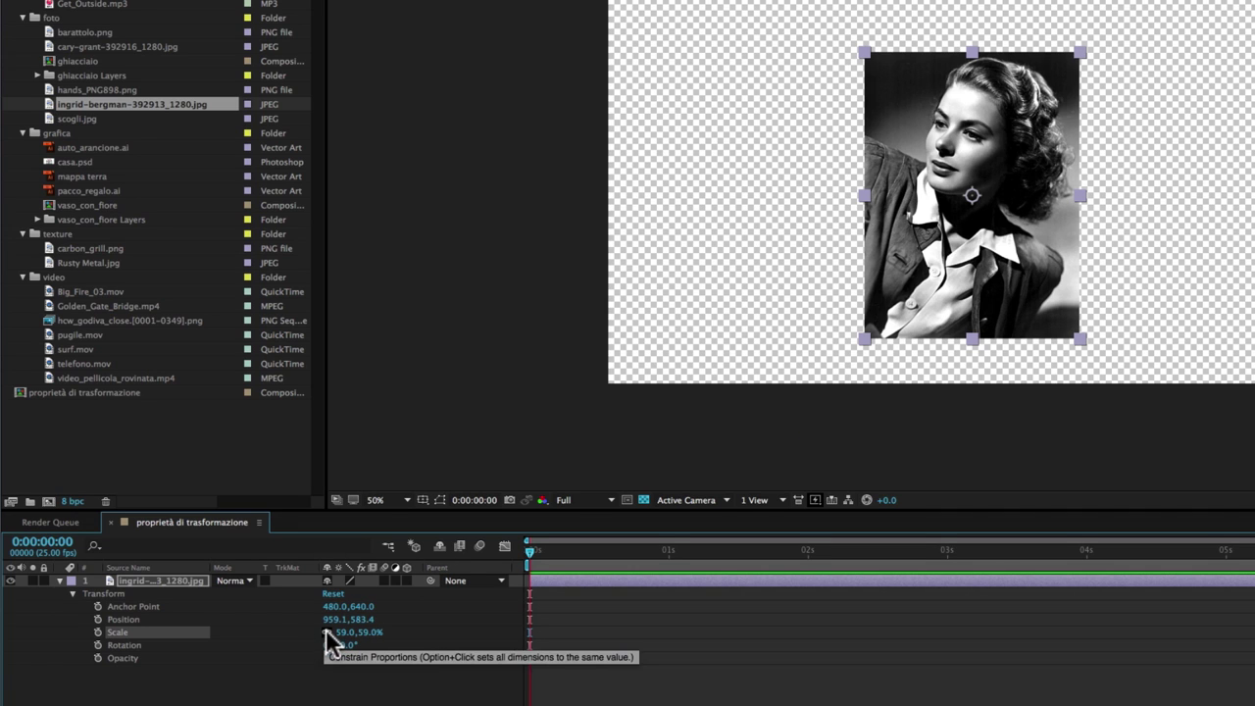
{"action": "mouse_move", "coordinate": [339, 632]}
{"action": "left_mouse_down"}
{"action": "mouse_move", "coordinate": [326, 632]}
{"action": "mouse_move", "coordinate": [344, 658]}
{"action": "mouse_move", "coordinate": [355, 649]}
{"action": "left_mouse_up"}
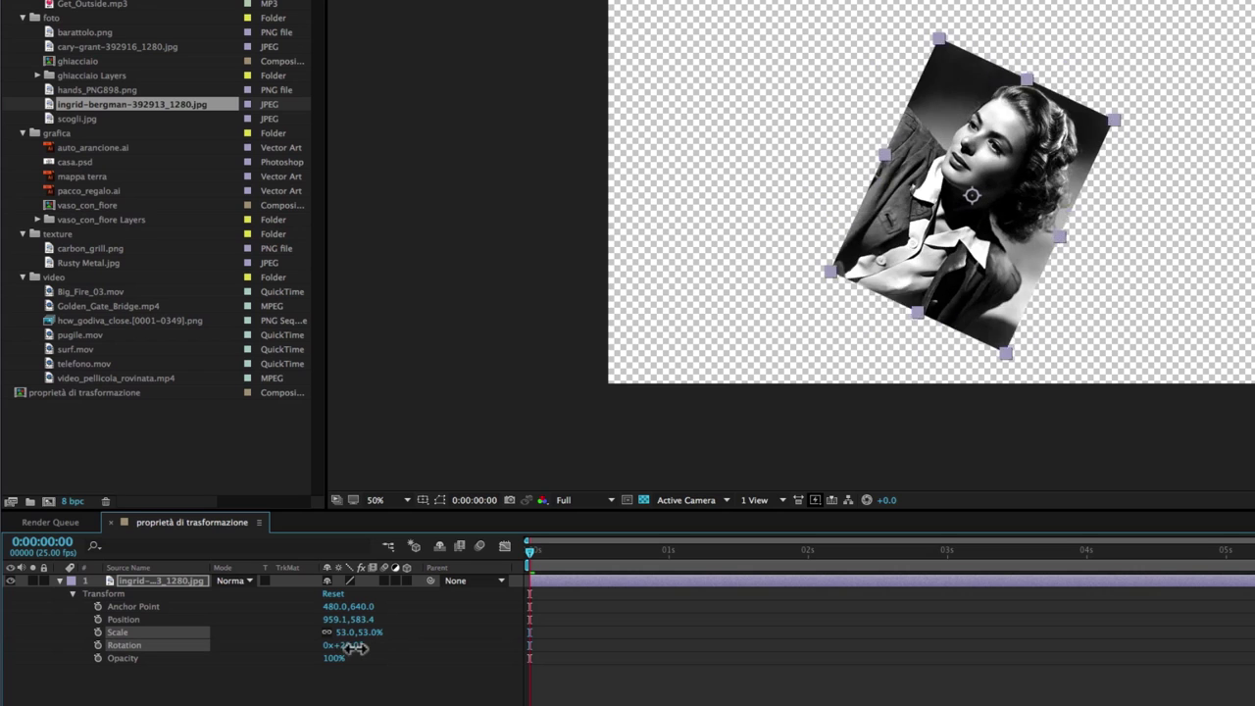
Reset Rotation to 0°, keep Opacity at 100%, and move the portrait to 1627.1,327.4.
{"action": "left_click", "coordinate": [345, 645]}
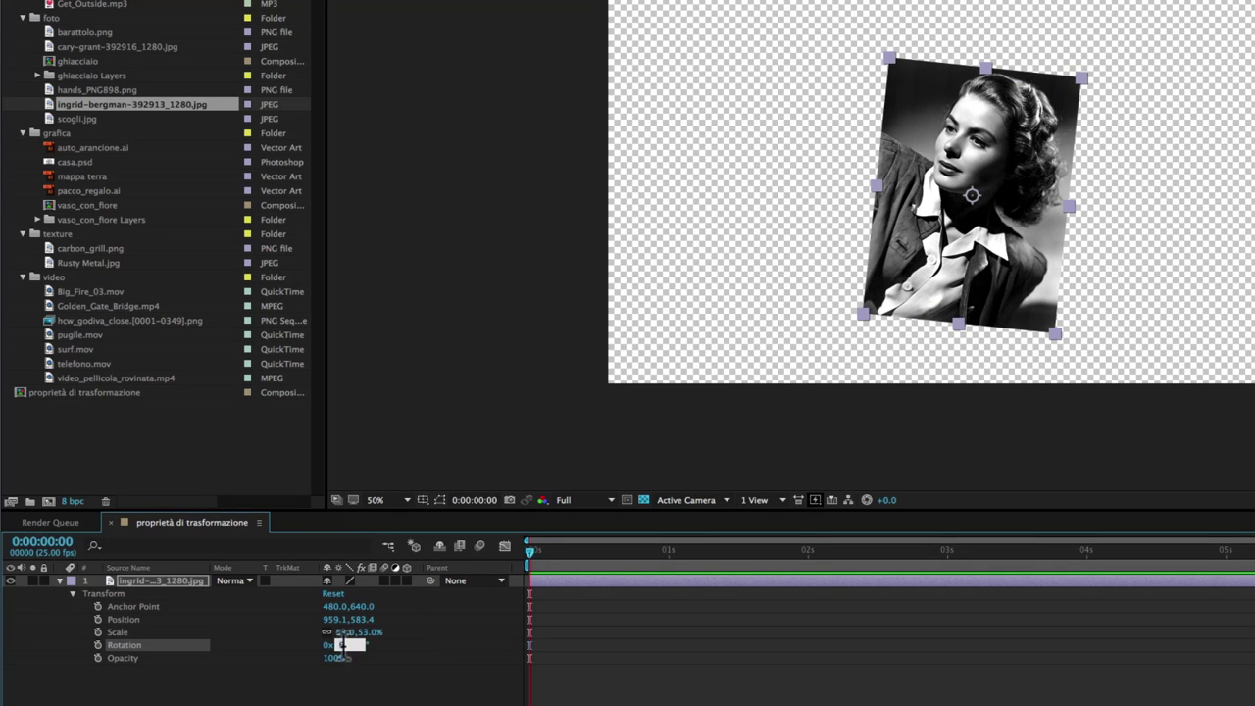
{"action": "type", "text": "0"}
{"action": "key", "text": "Return"}
{"action": "mouse_move", "coordinate": [329, 659]}
{"action": "left_mouse_down"}
{"action": "mouse_move", "coordinate": [306, 670]}
{"action": "mouse_move", "coordinate": [380, 670]}
{"action": "mouse_move", "coordinate": [342, 669]}
{"action": "left_mouse_up"}
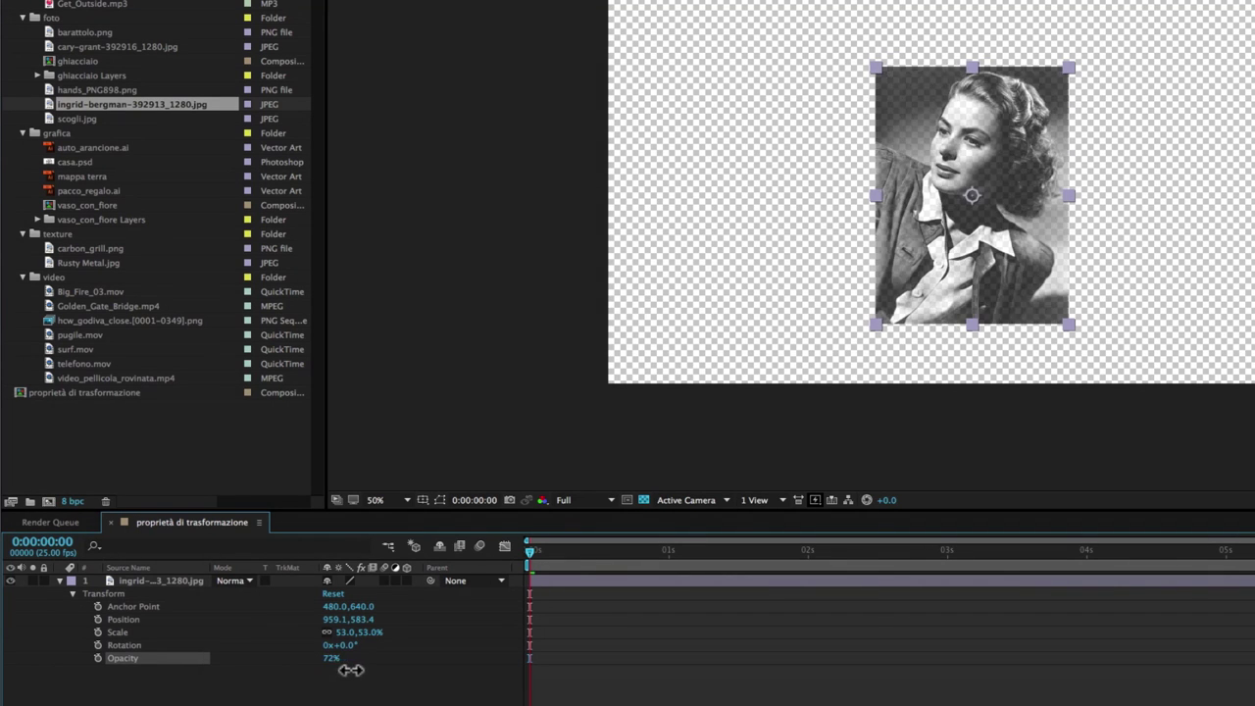
{"action": "left_click", "coordinate": [392, 687]}
{"action": "left_click", "coordinate": [102, 593]}
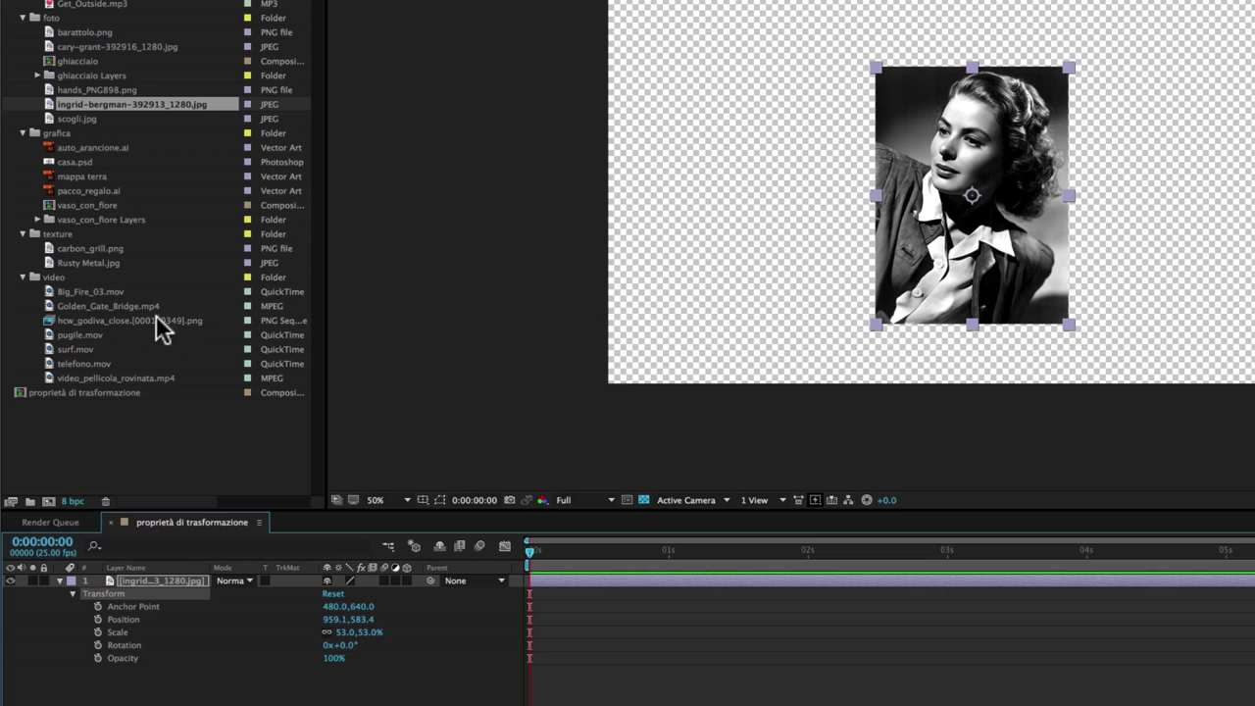
{"action": "left_click_drag", "start_coordinate": [988, 266], "coordinate": [1225, 178]}
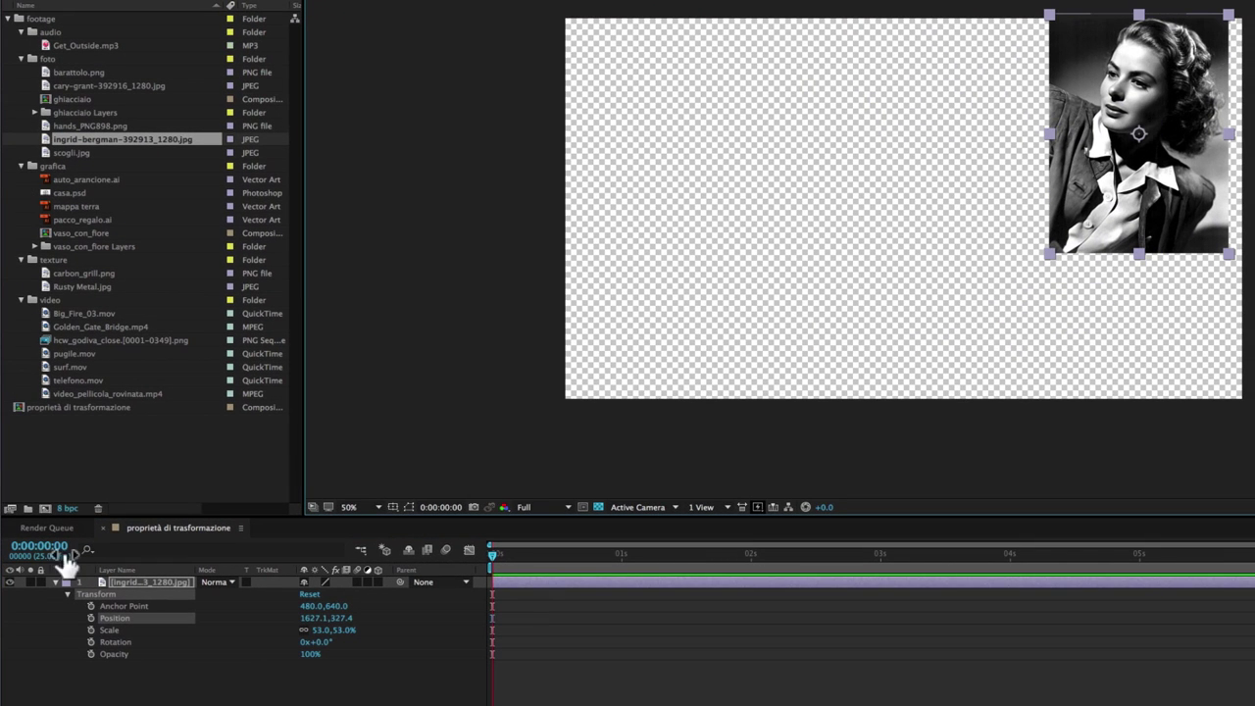
Add auto_arancione.ai and Golden_Gate_Bridge.mp4 as layers, inspect their Transform properties, then delete both.
{"action": "left_click", "coordinate": [95, 594]}
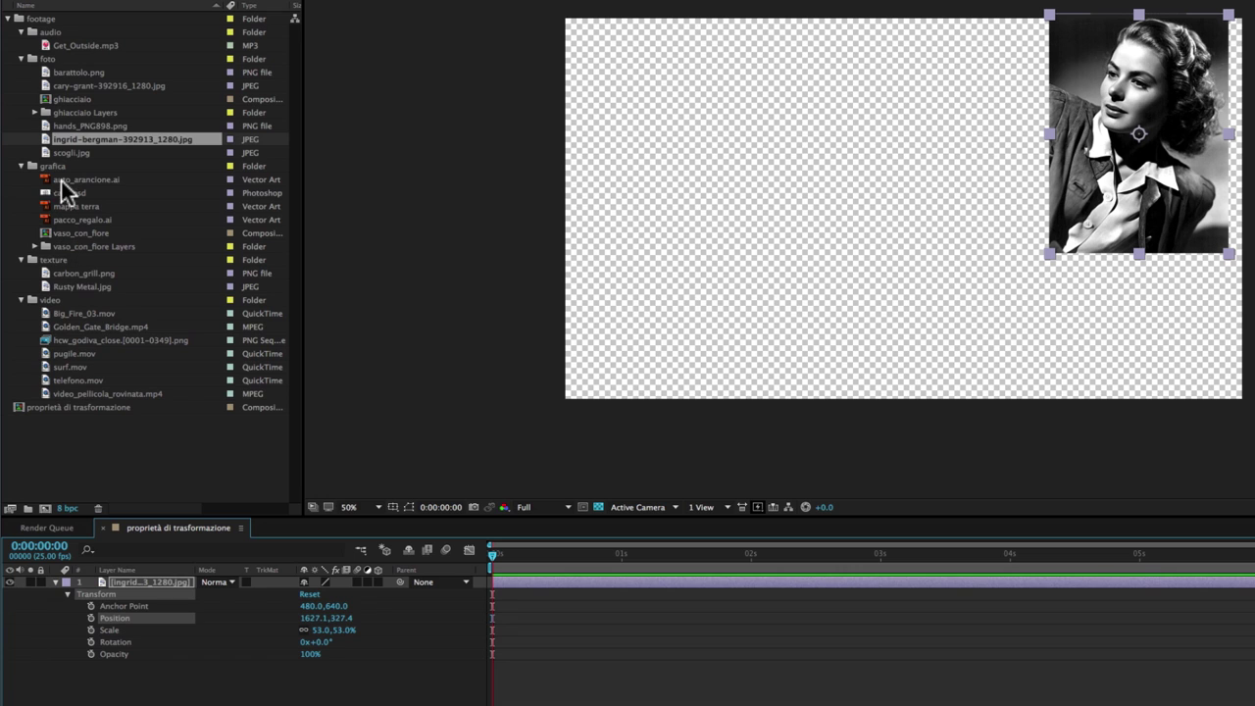
{"action": "left_click_drag", "start_coordinate": [67, 186], "coordinate": [42, 578]}
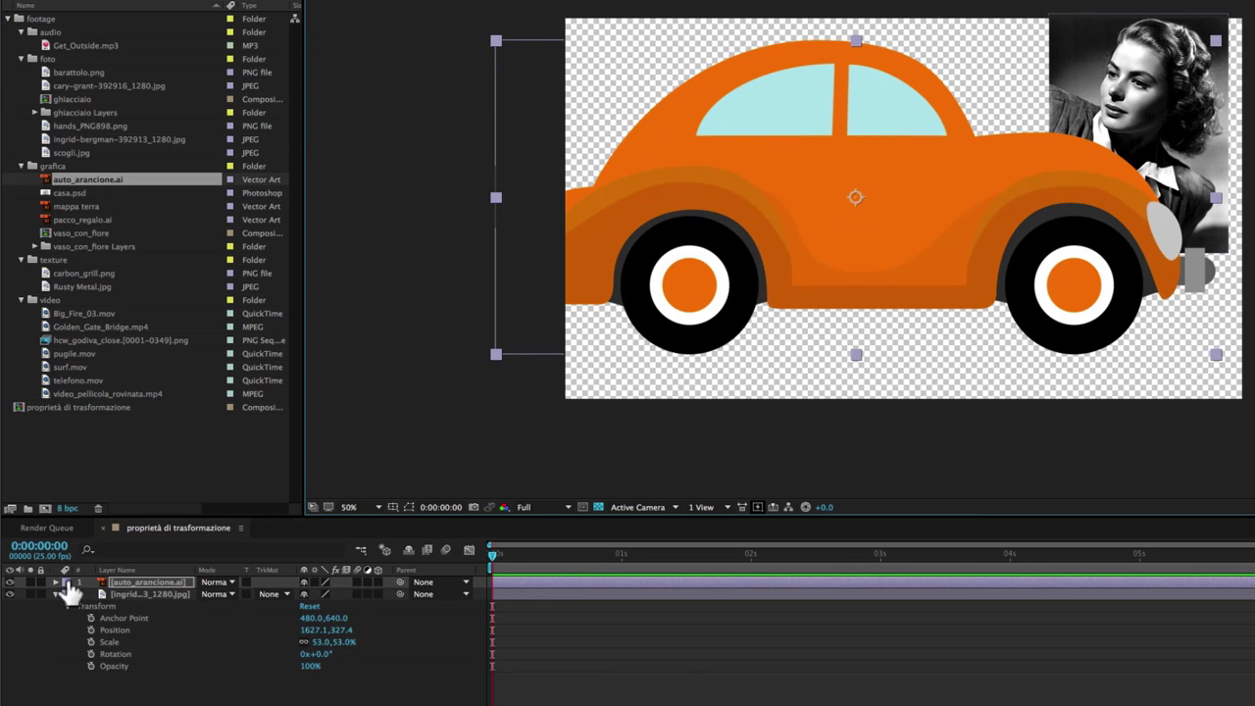
{"action": "left_click", "coordinate": [56, 582]}
{"action": "left_click", "coordinate": [66, 594]}
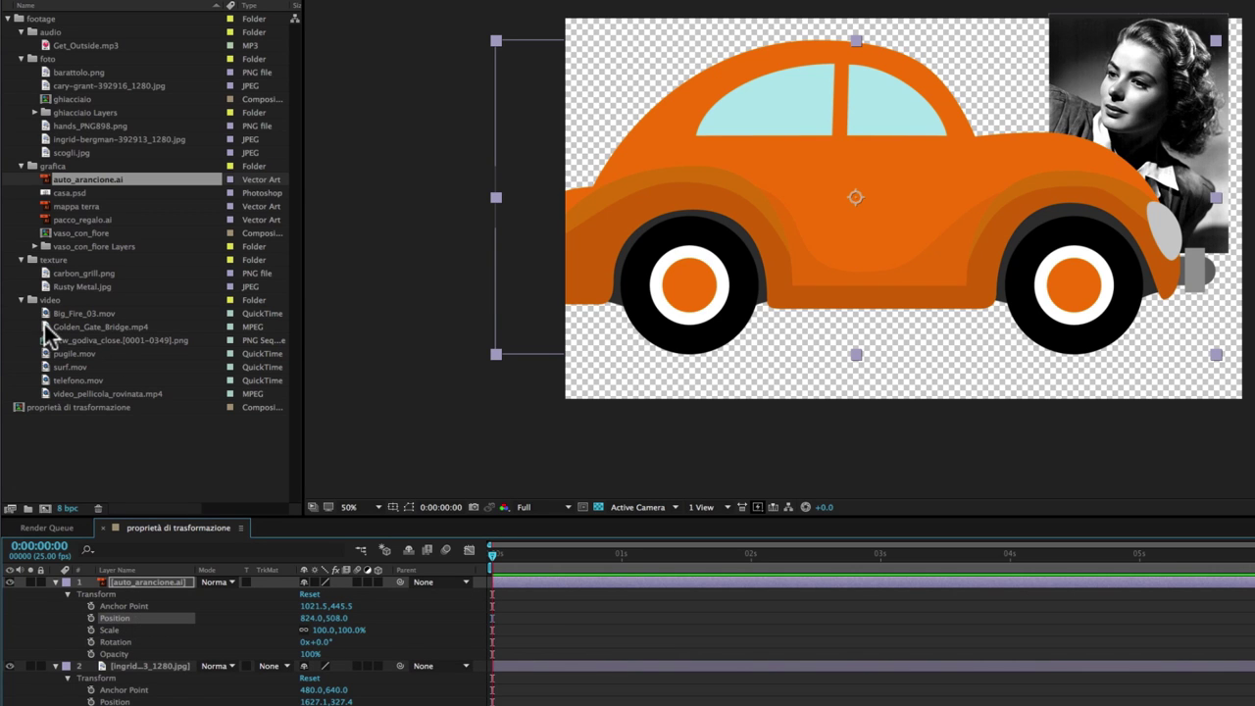
{"action": "left_click_drag", "start_coordinate": [44, 326], "coordinate": [823, 265]}
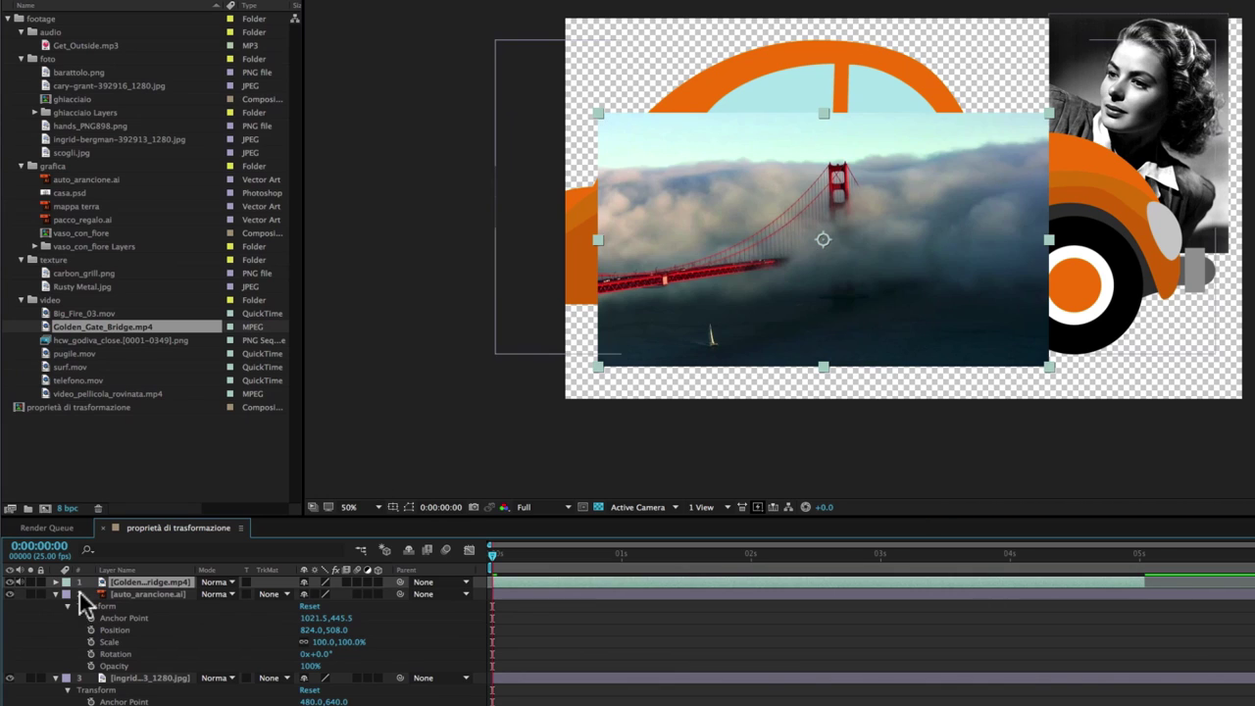
{"action": "left_click", "coordinate": [55, 581]}
{"action": "left_click", "coordinate": [66, 594]}
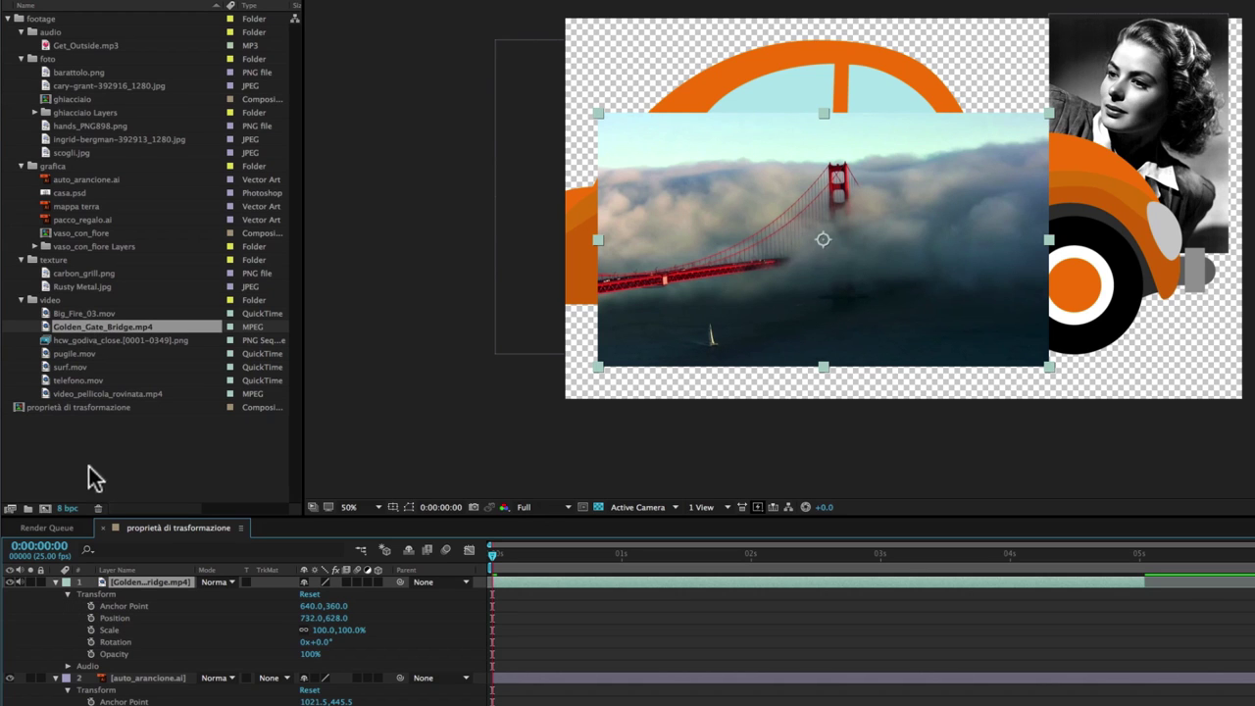
{"action": "left_click", "coordinate": [67, 594]}
{"action": "key", "text": "Delete"}
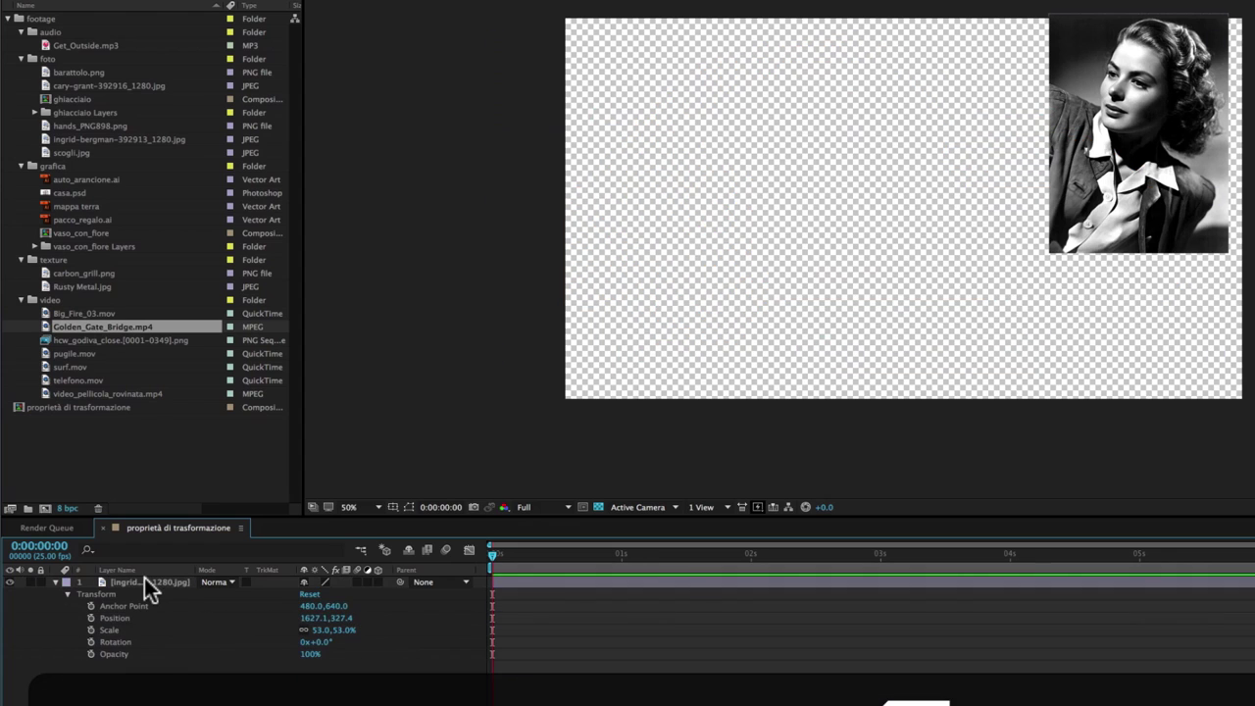
Move the portrait back near the composition's centre at Position 995.1,517.4.
{"action": "left_click", "coordinate": [144, 582]}
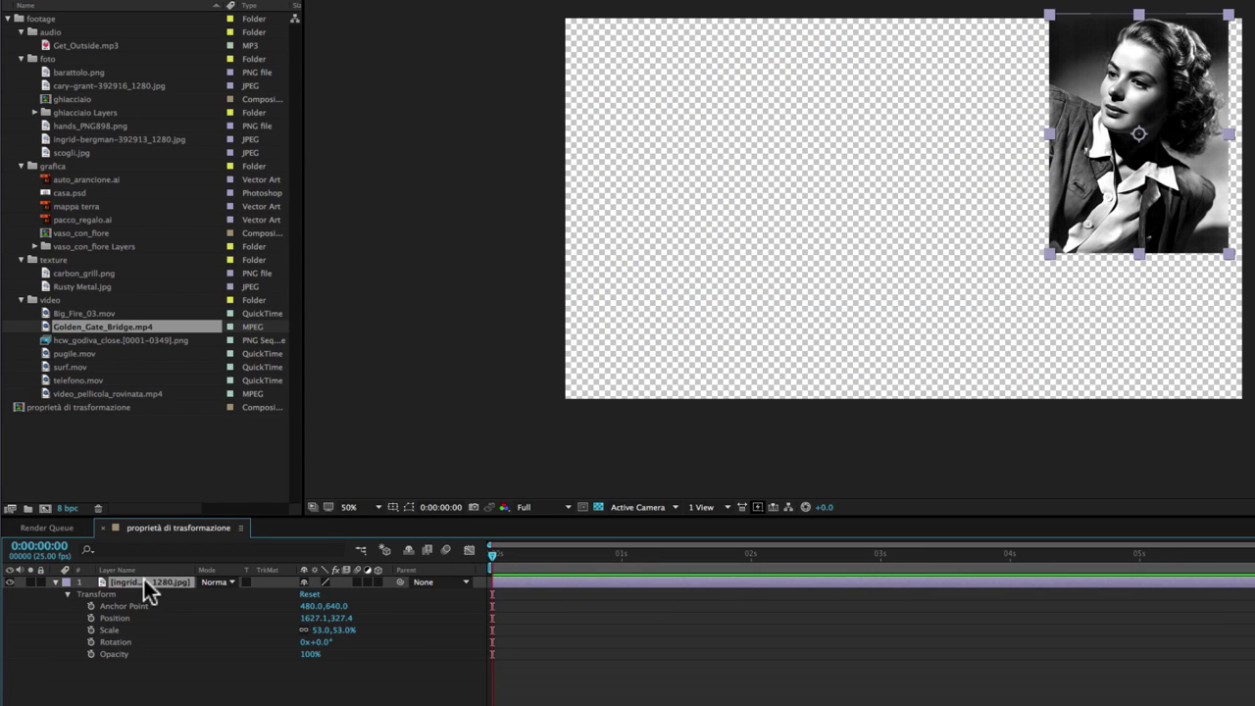
{"action": "left_click_drag", "start_coordinate": [1115, 225], "coordinate": [893, 292]}
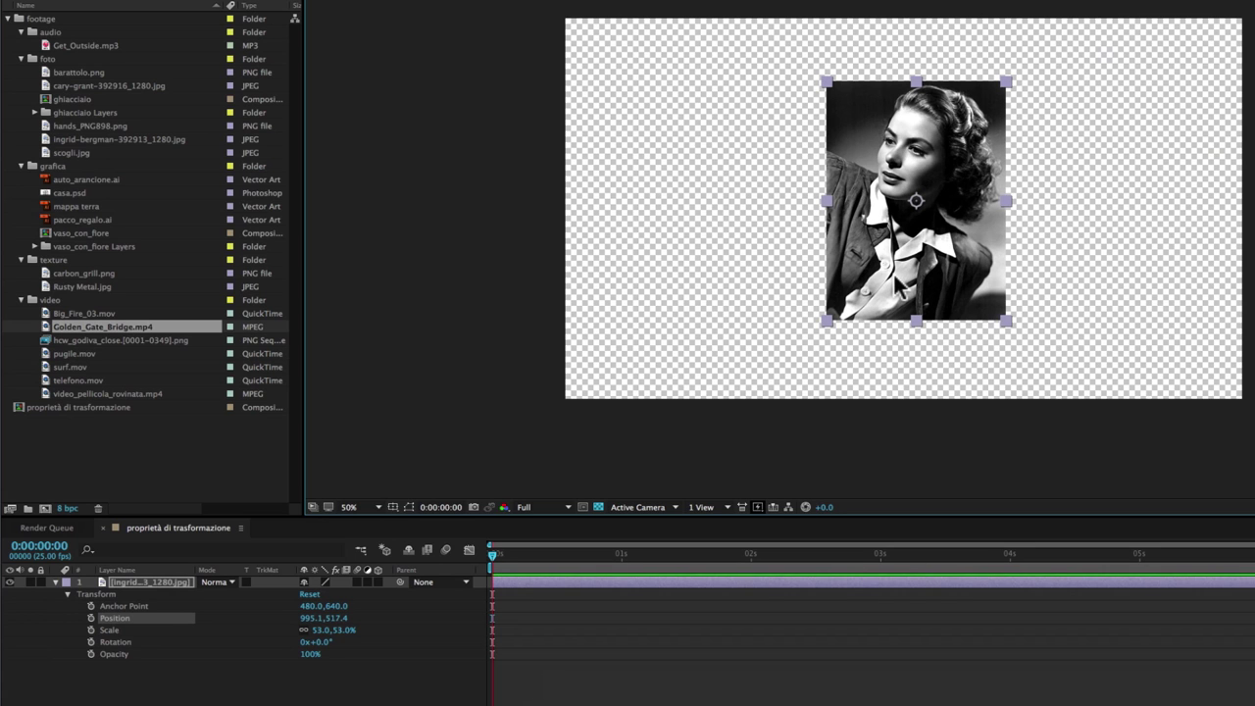
{"action": "left_click_drag", "start_coordinate": [826, 198], "coordinate": [813, 210]}
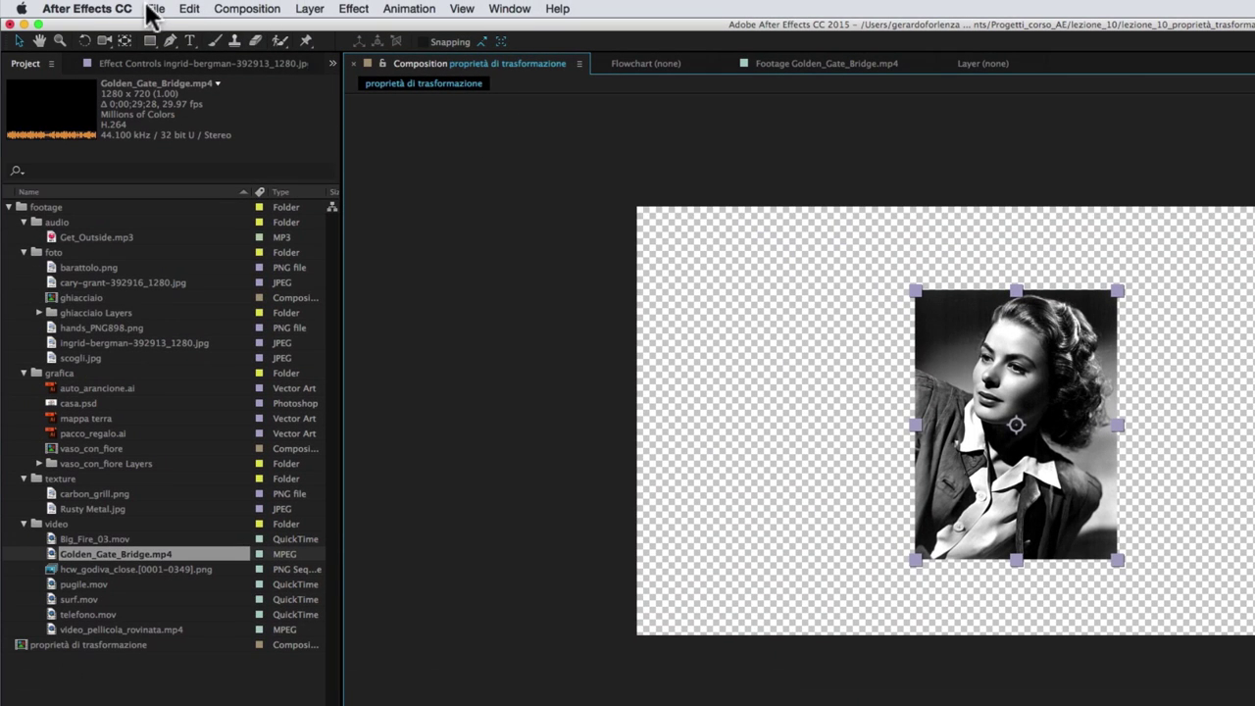
Open the General preferences and reposition the window so the portrait stays visible.
{"action": "left_click", "coordinate": [108, 12]}
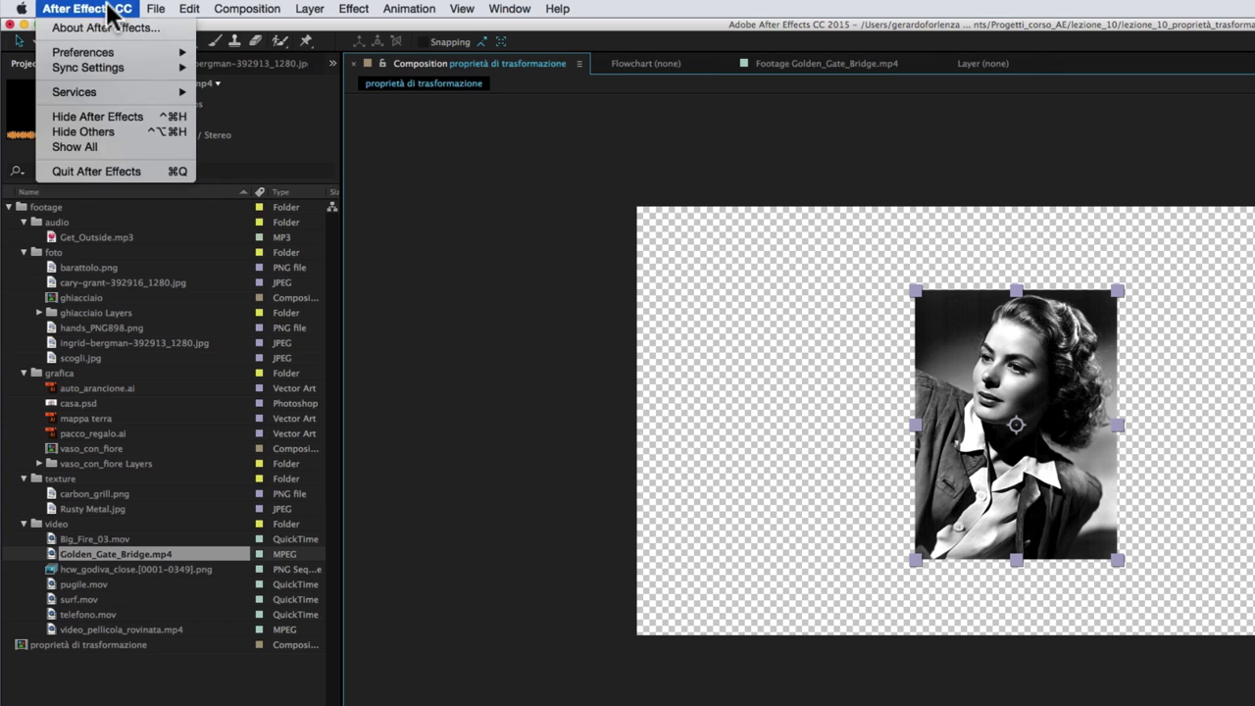
{"action": "mouse_move", "coordinate": [95, 50]}
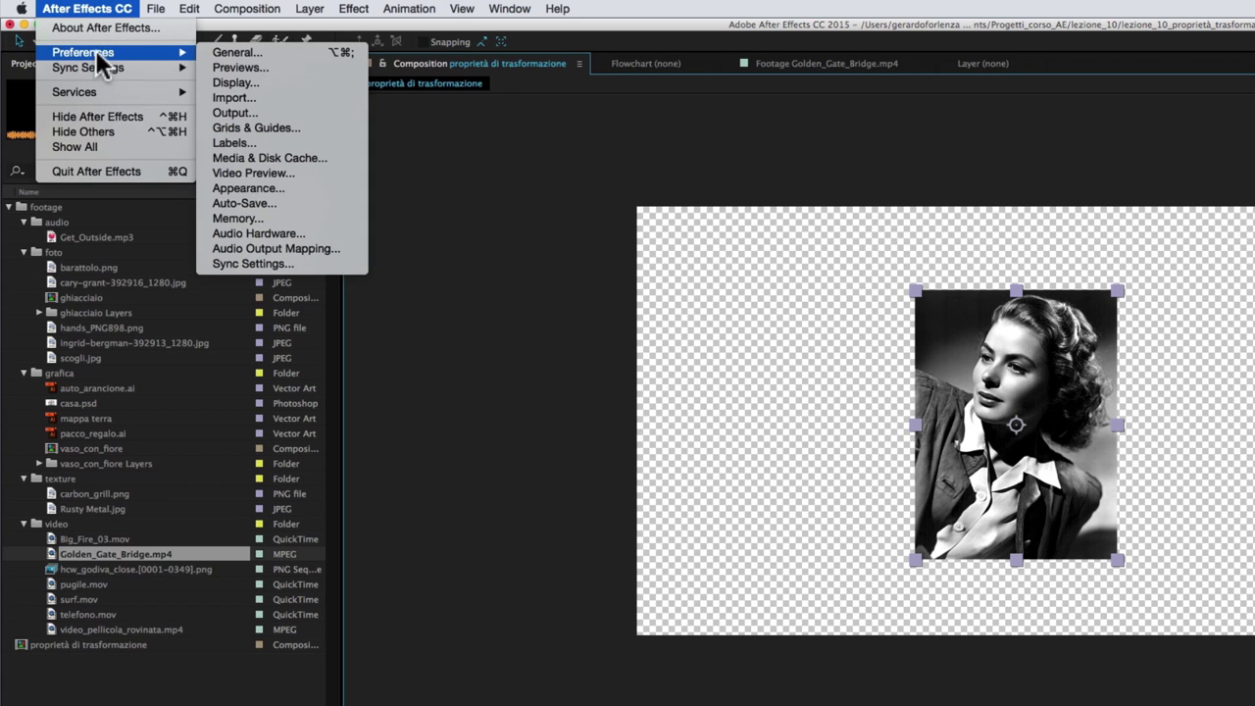
{"action": "left_click", "coordinate": [236, 53]}
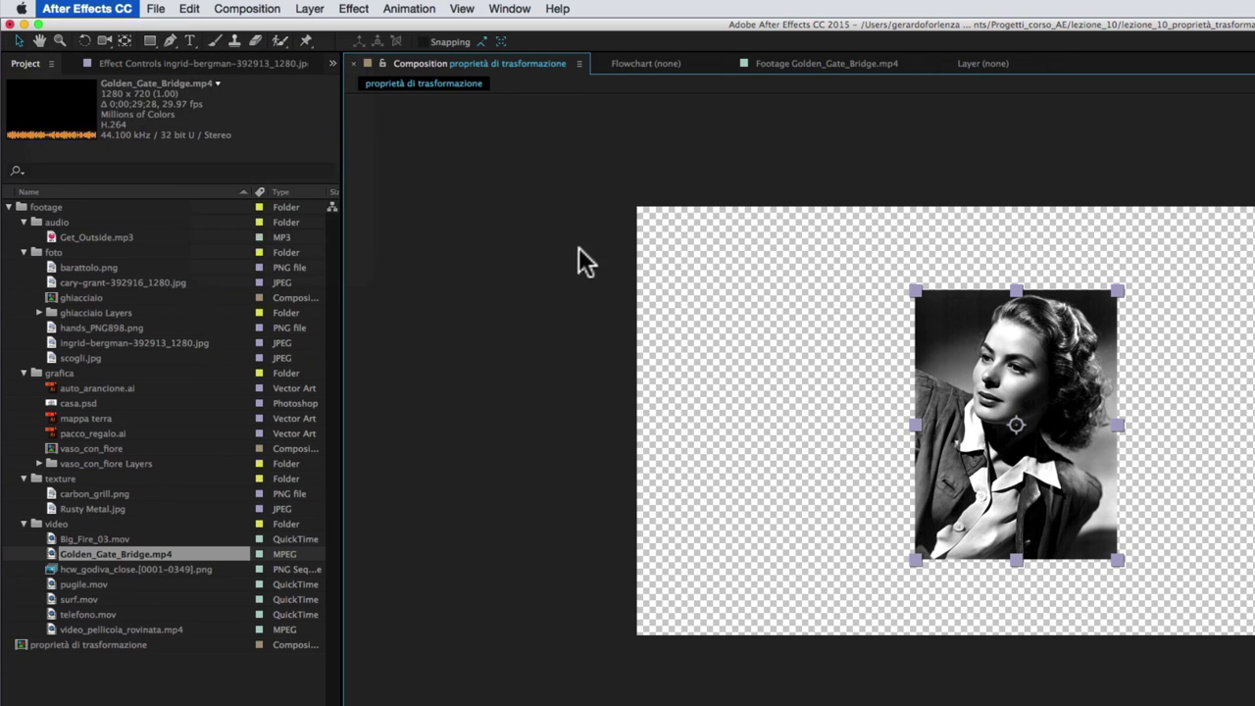
{"action": "left_click", "coordinate": [189, 10]}
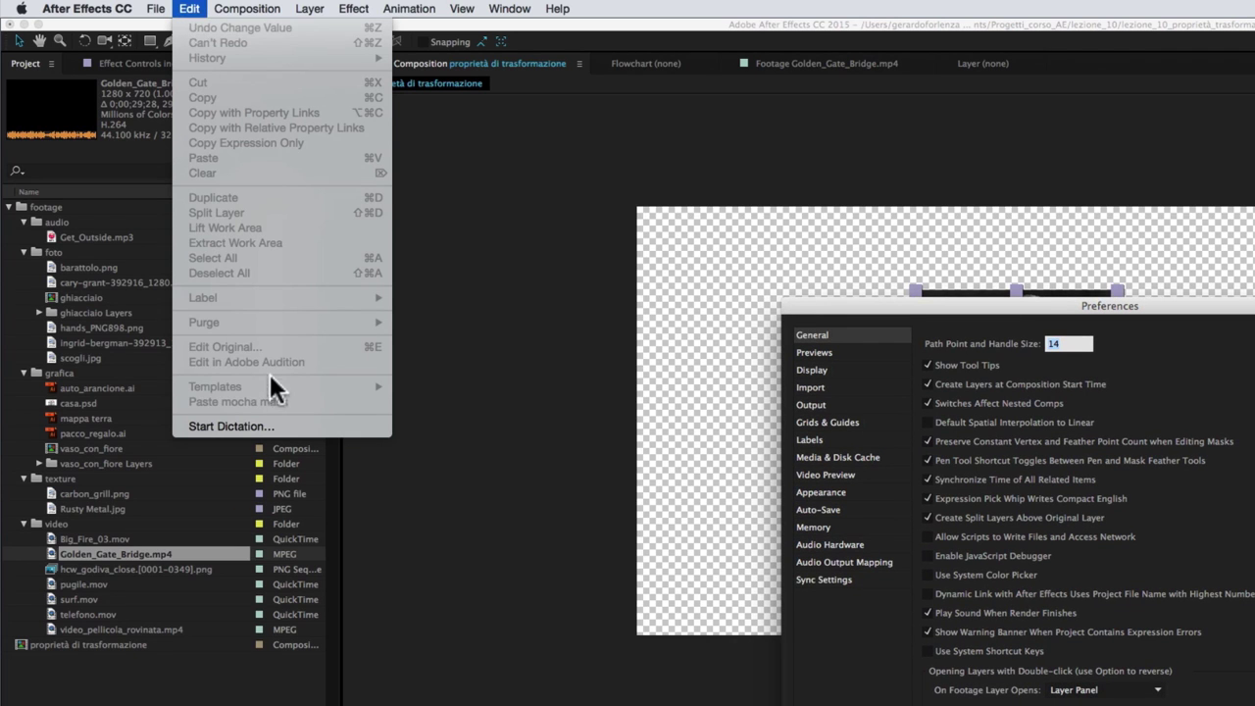
{"action": "mouse_move", "coordinate": [985, 304]}
{"action": "left_mouse_down"}
{"action": "mouse_move", "coordinate": [857, 318]}
{"action": "mouse_move", "coordinate": [841, 275]}
{"action": "left_mouse_up"}
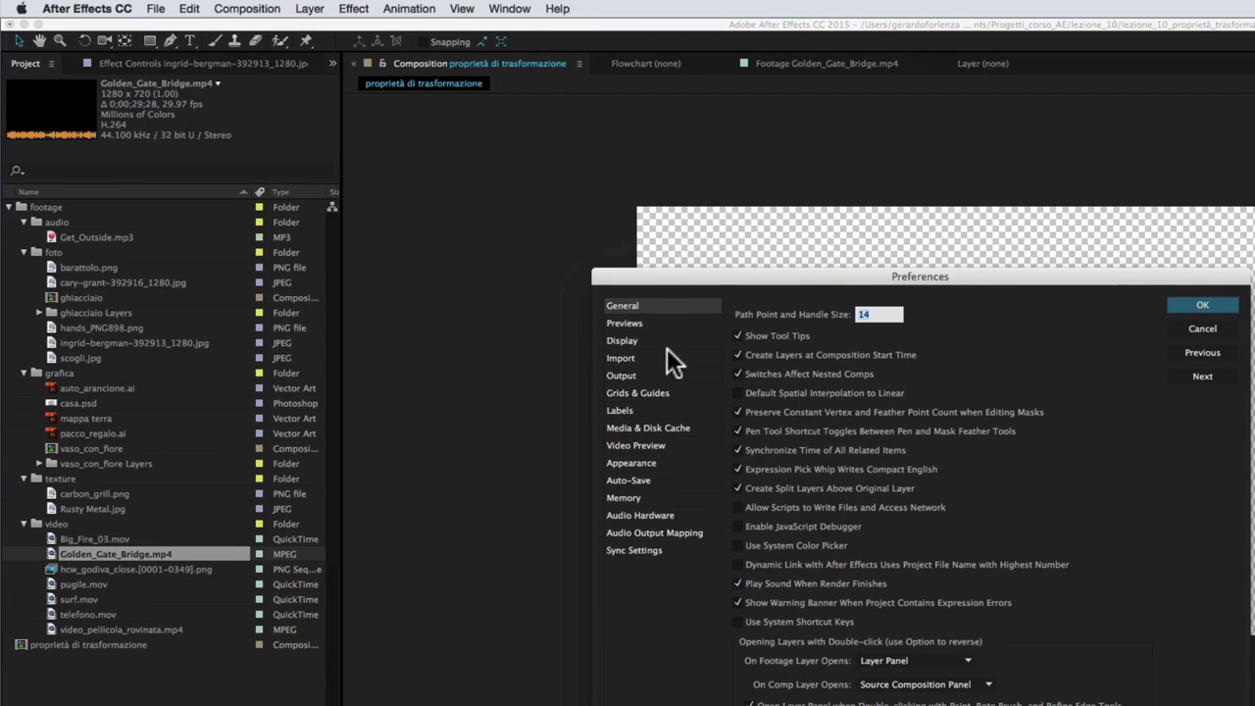
{"action": "left_click", "coordinate": [628, 305]}
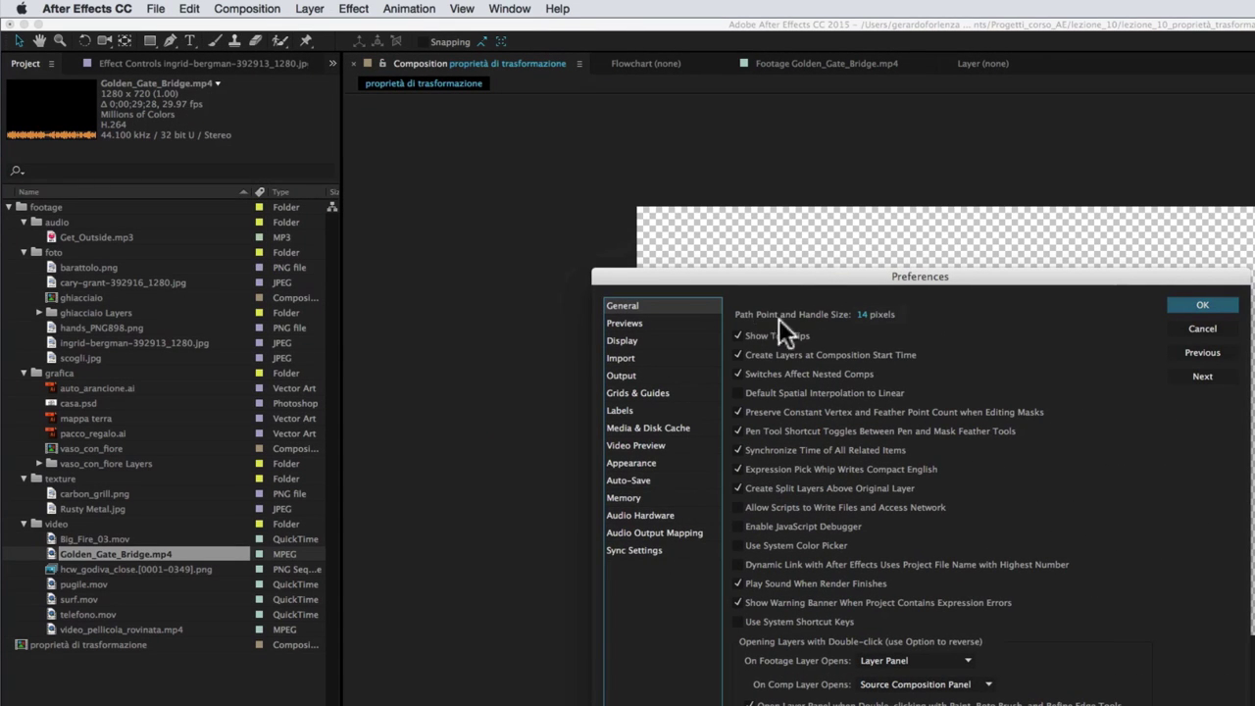
{"action": "left_click_drag", "start_coordinate": [844, 275], "coordinate": [965, 621]}
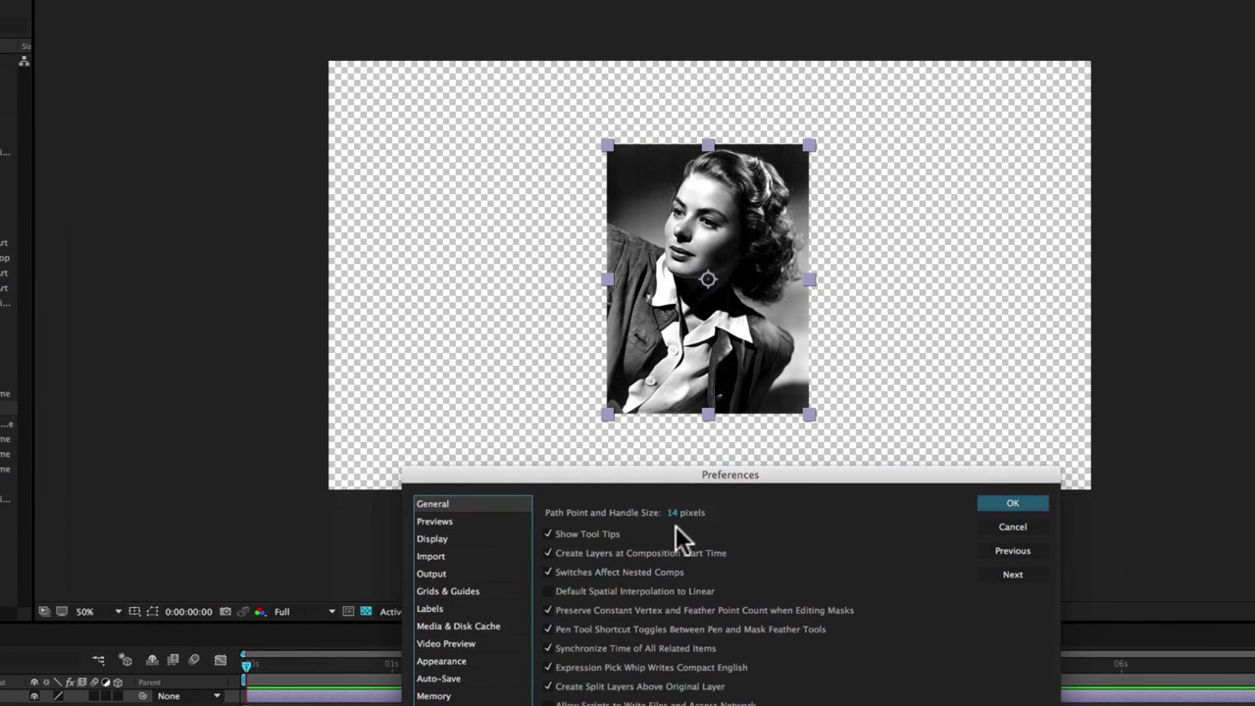
Set Path Point and Handle Size to 5 pixels, then reopen preferences and apply 15 pixels.
{"action": "left_click", "coordinate": [673, 512]}
{"action": "key", "text": "Return"}
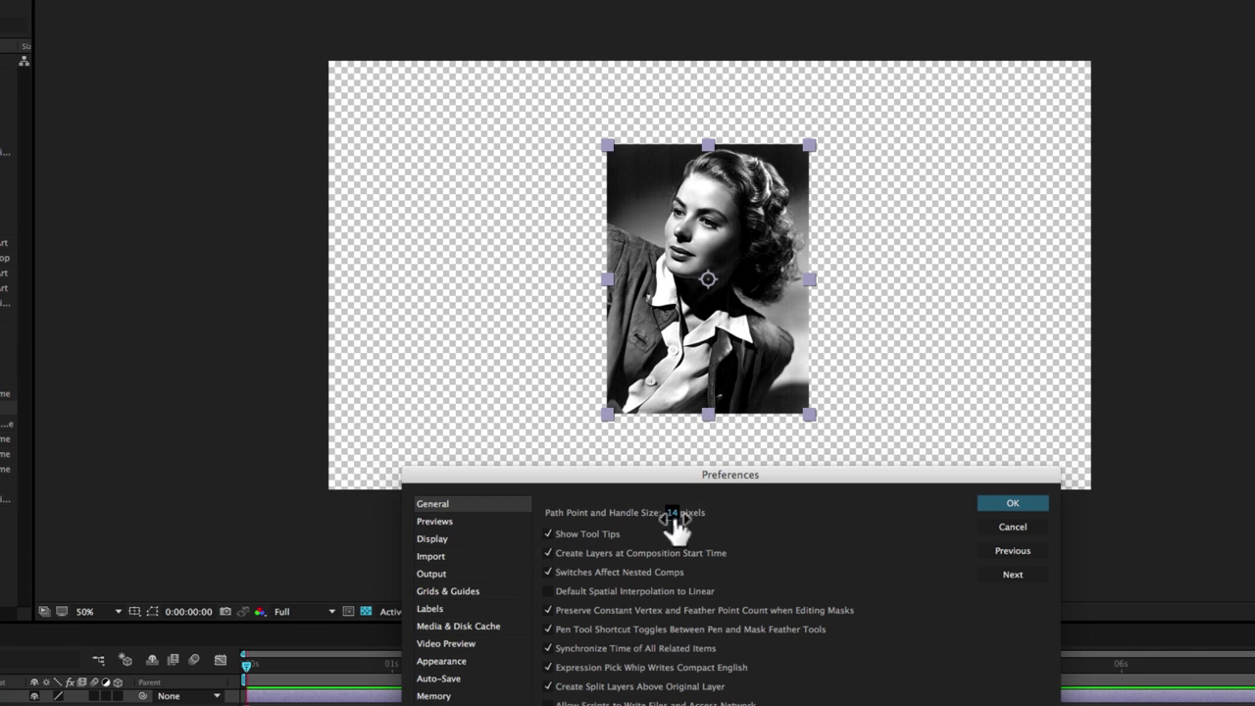
{"action": "type", "text": "5"}
{"action": "key", "text": "Return"}
{"action": "left_click", "coordinate": [1002, 503]}
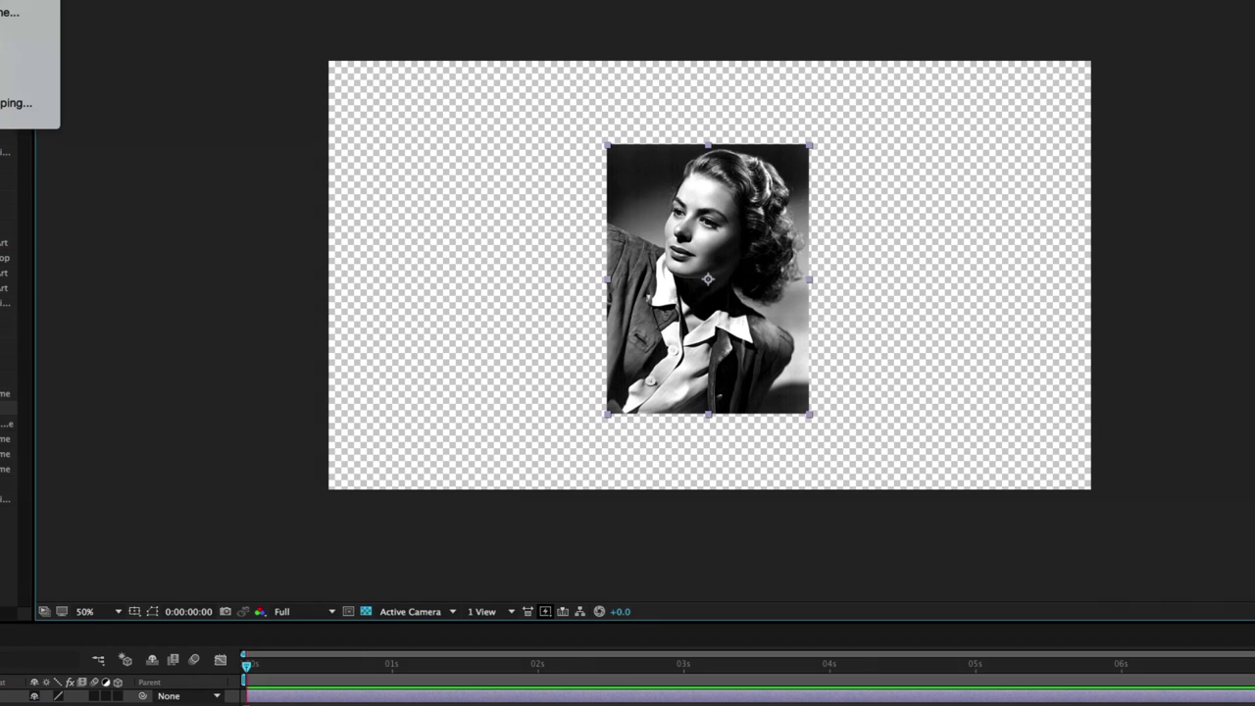
{"action": "left_click", "coordinate": [19, 11]}
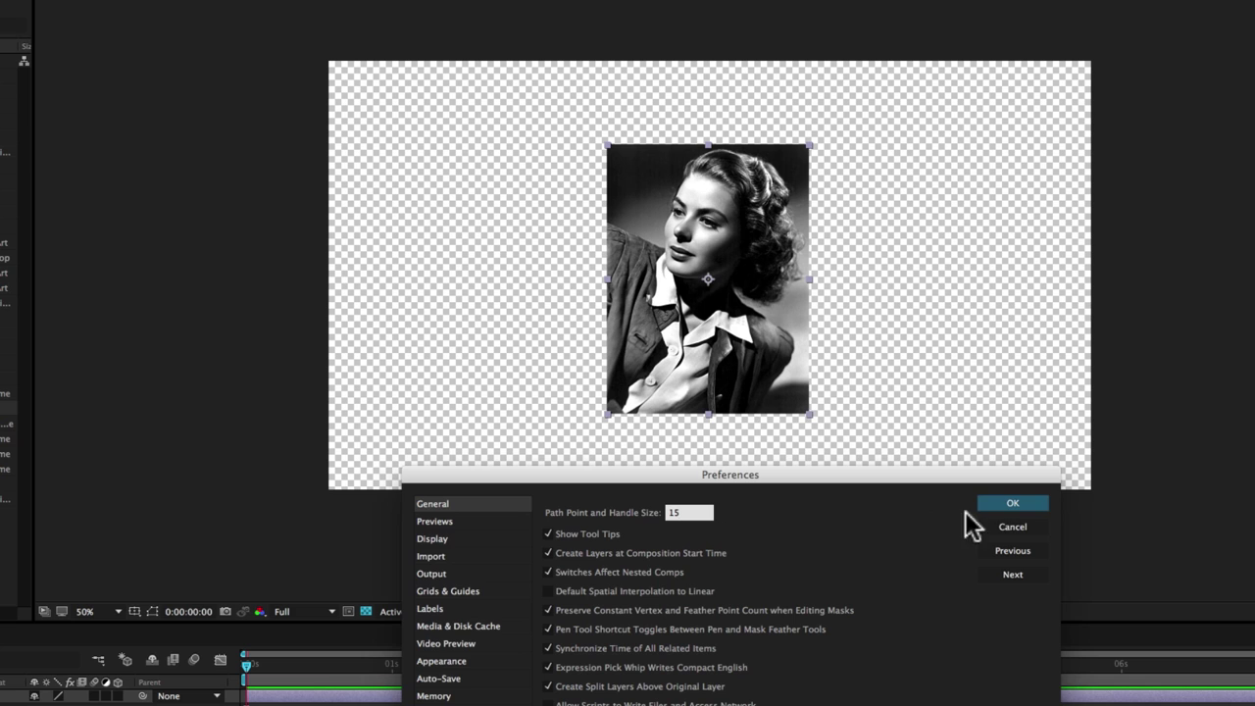
{"action": "left_click", "coordinate": [1006, 506]}
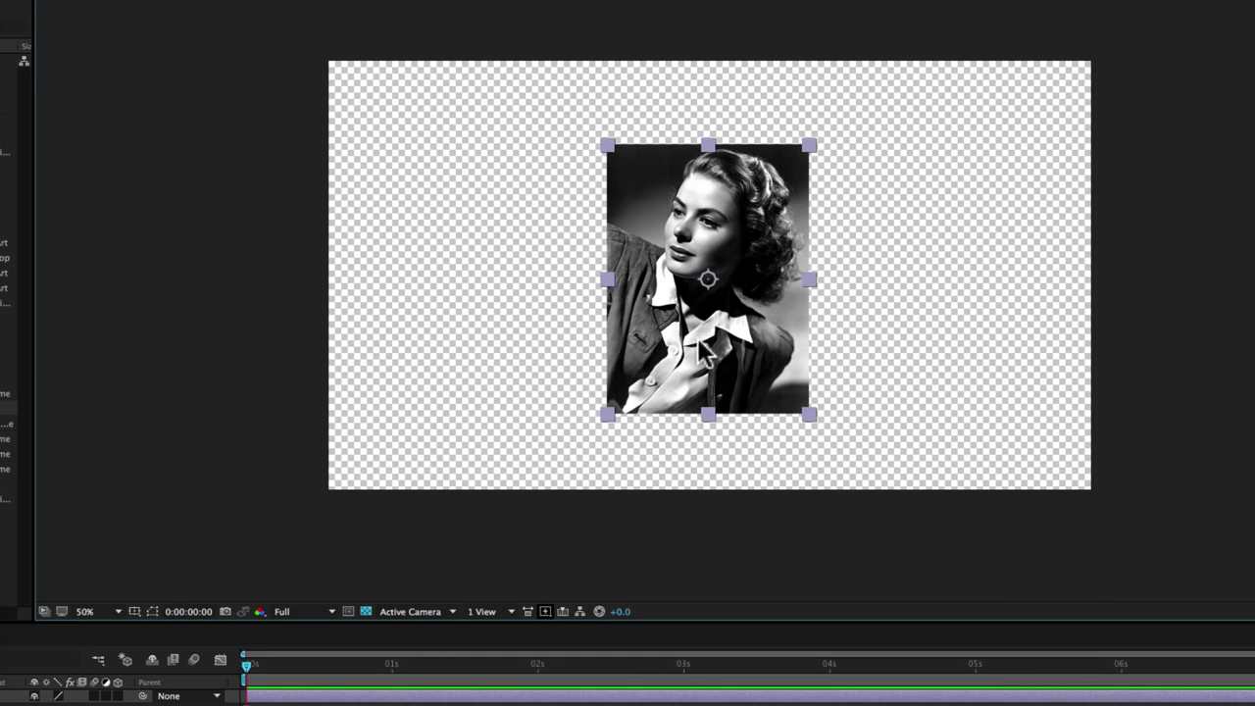